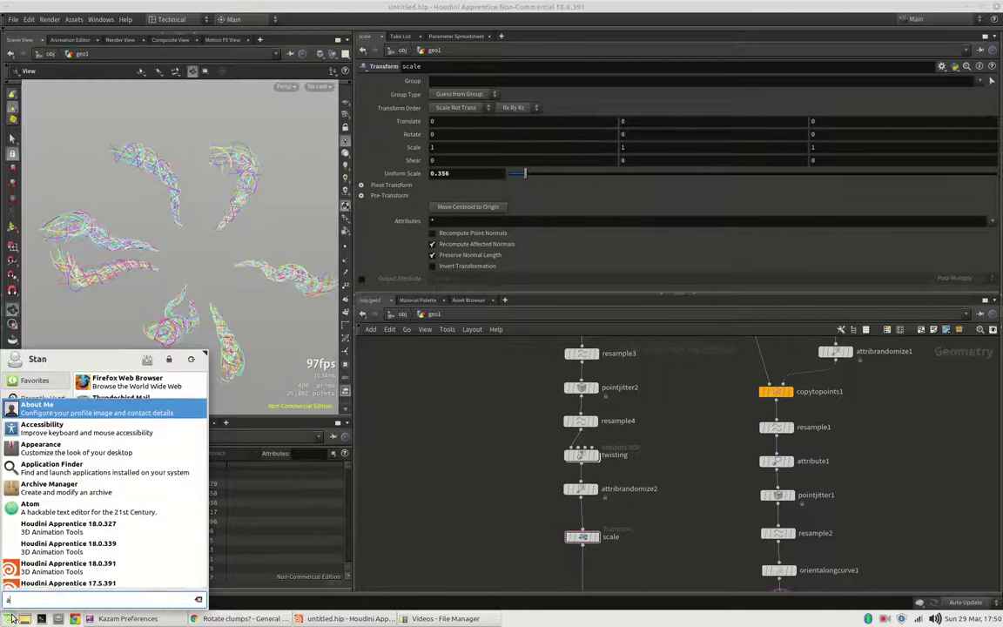
Step: Launch Houdini Apprentice 18.0.391 from the Start menu search results
key("Down")
key("Down")
key("Down")
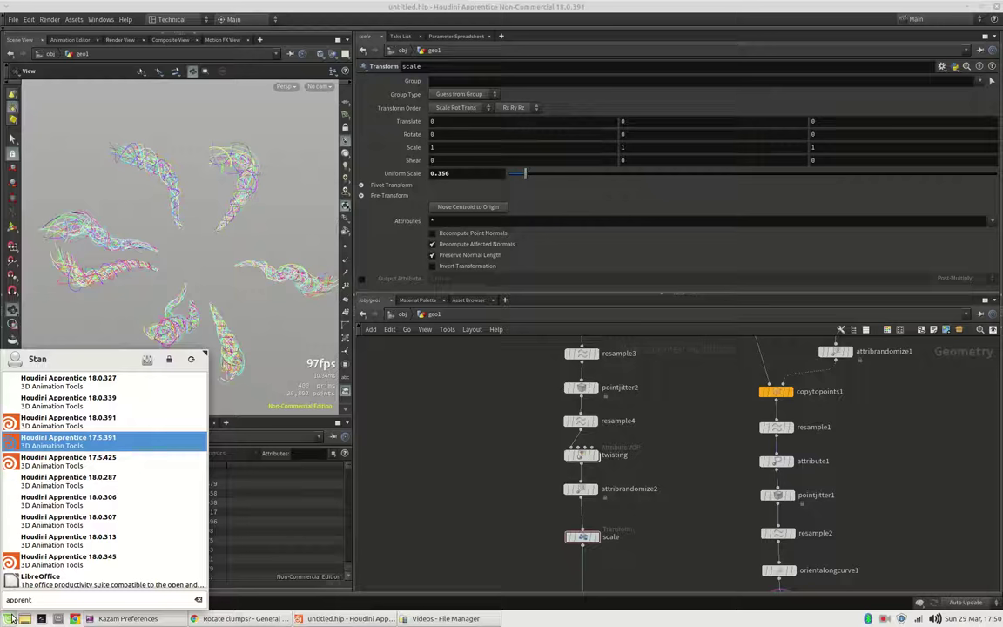
key("Up")
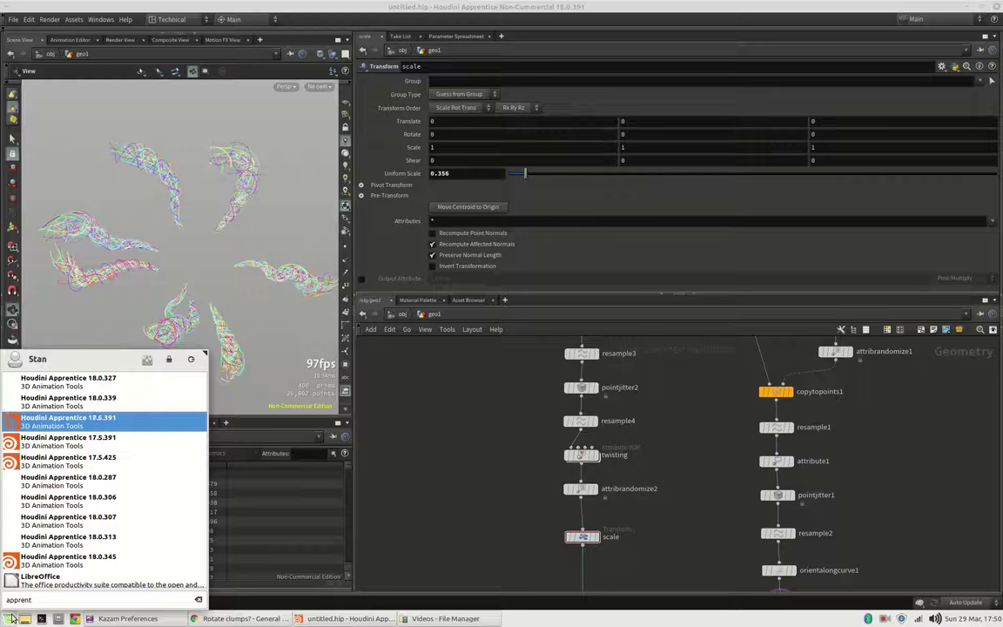
key("Escape")
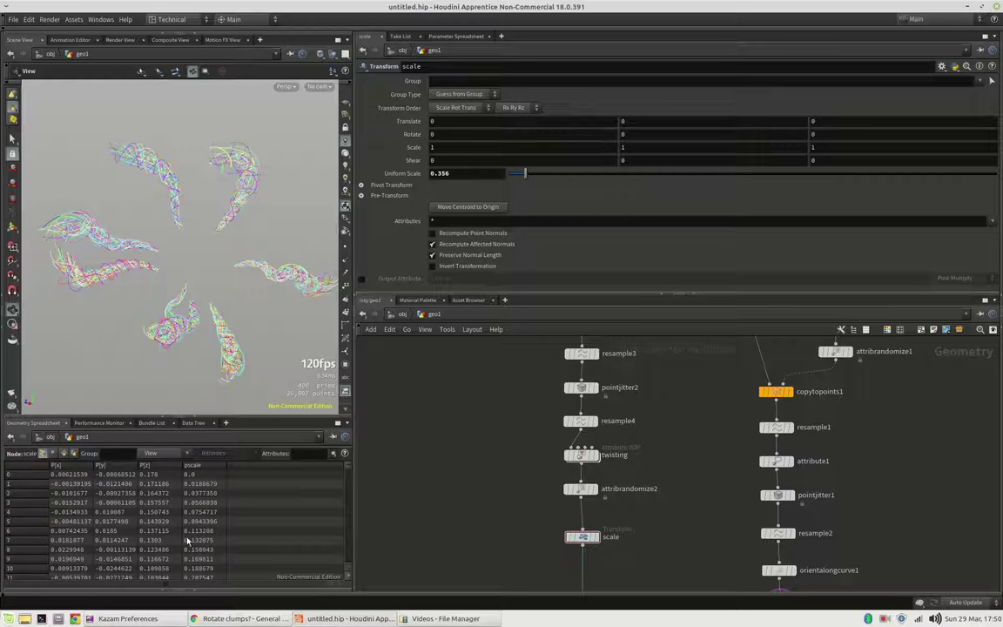
Step: In the reference scene, view the GUIDES curves, the scale clumps, then the apply_transform result
scroll(601, 475, "down", 3)
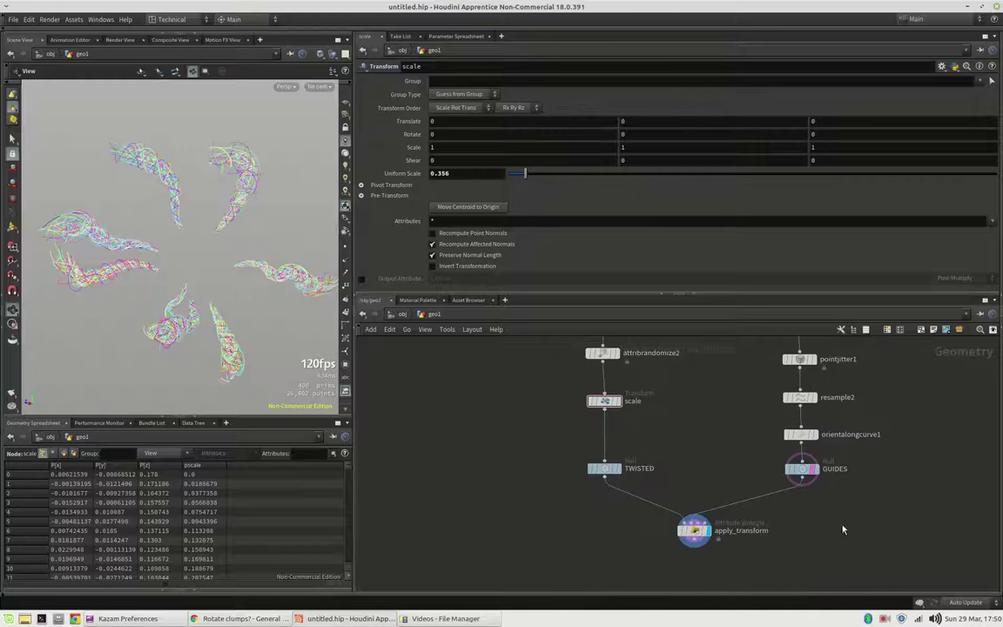
left_click(813, 469)
left_click_drag(200, 275, 656, 426)
left_click(618, 399)
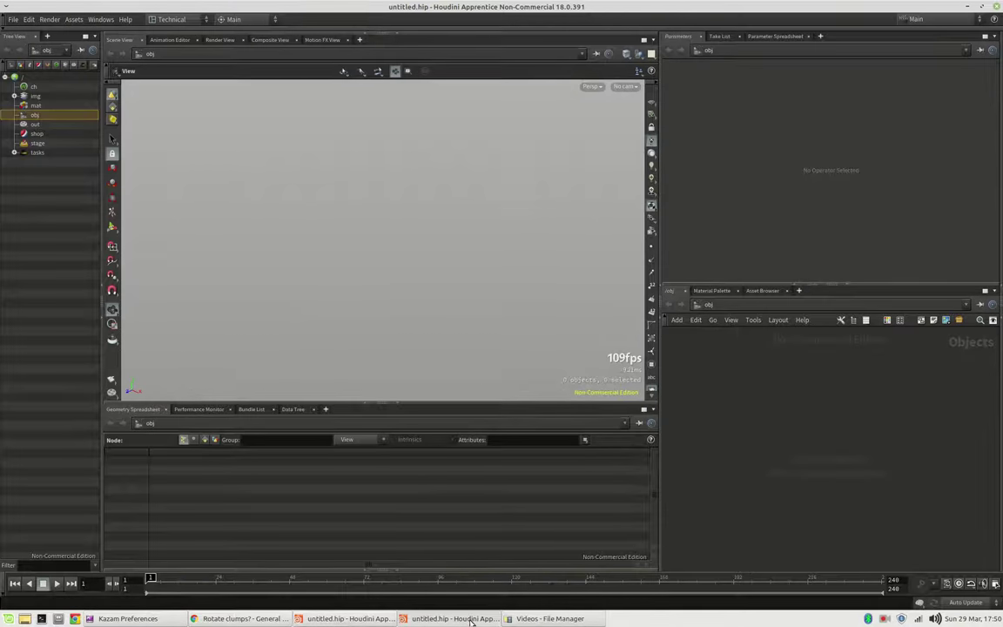
left_click(470, 619)
left_click_drag(263, 264, 237, 253)
left_click(705, 530)
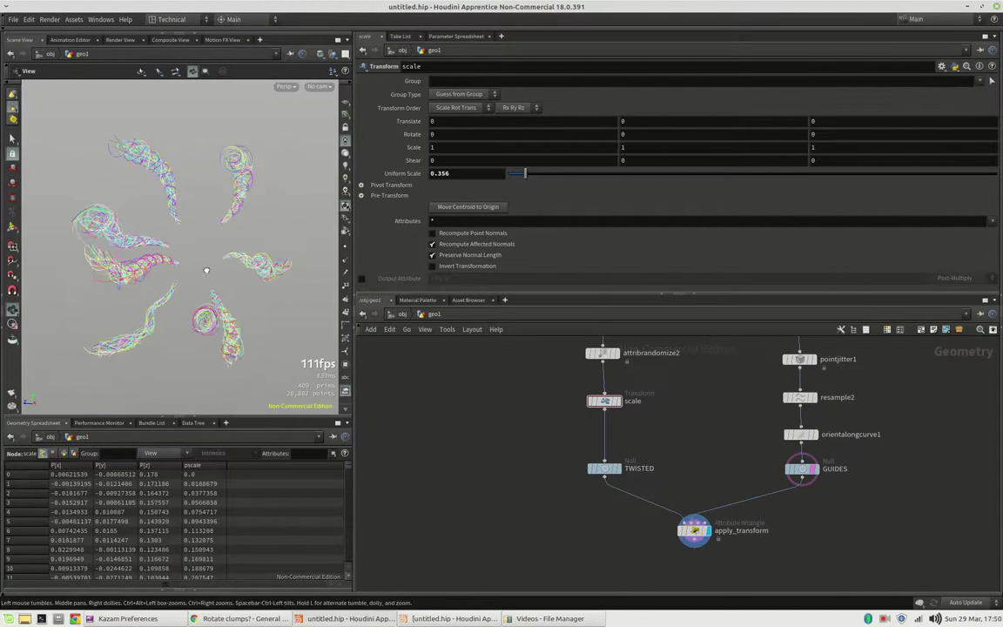
Step: Look through the three reference images in the odforce 'Rotate clumps?' thread
left_click(222, 618)
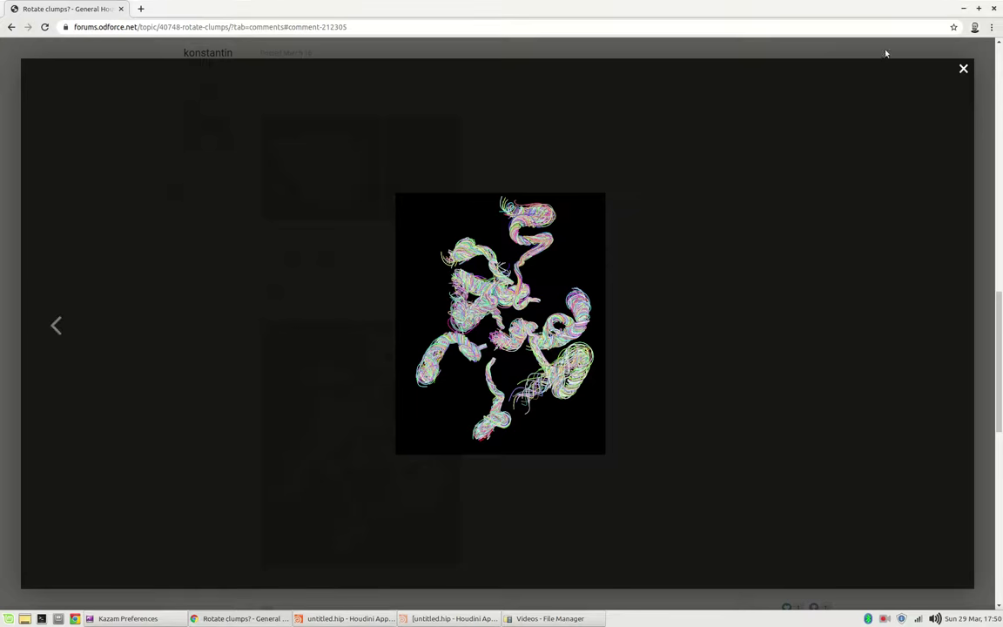
left_click(963, 70)
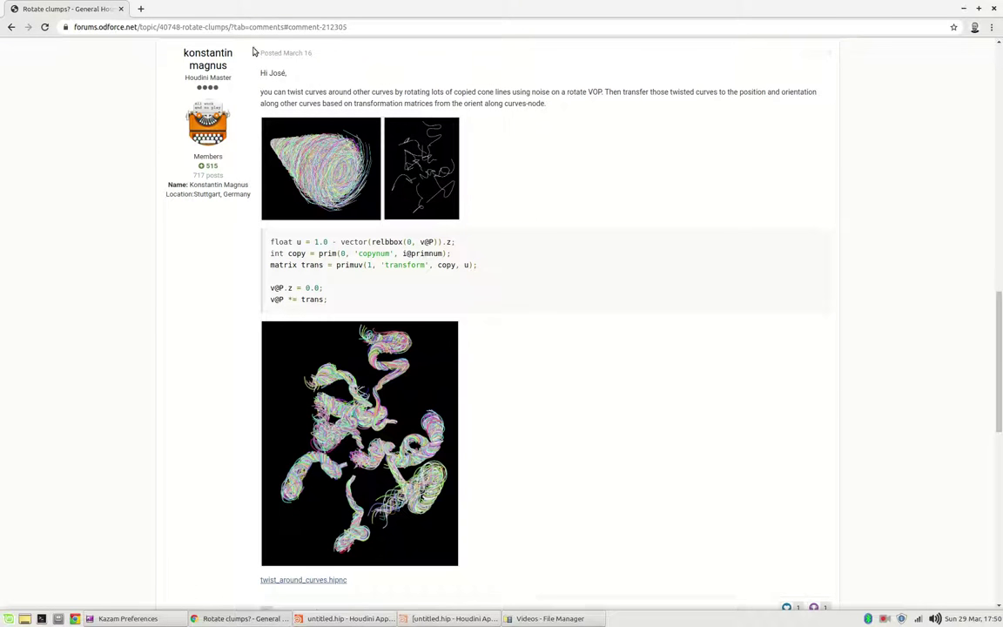
left_click(330, 146)
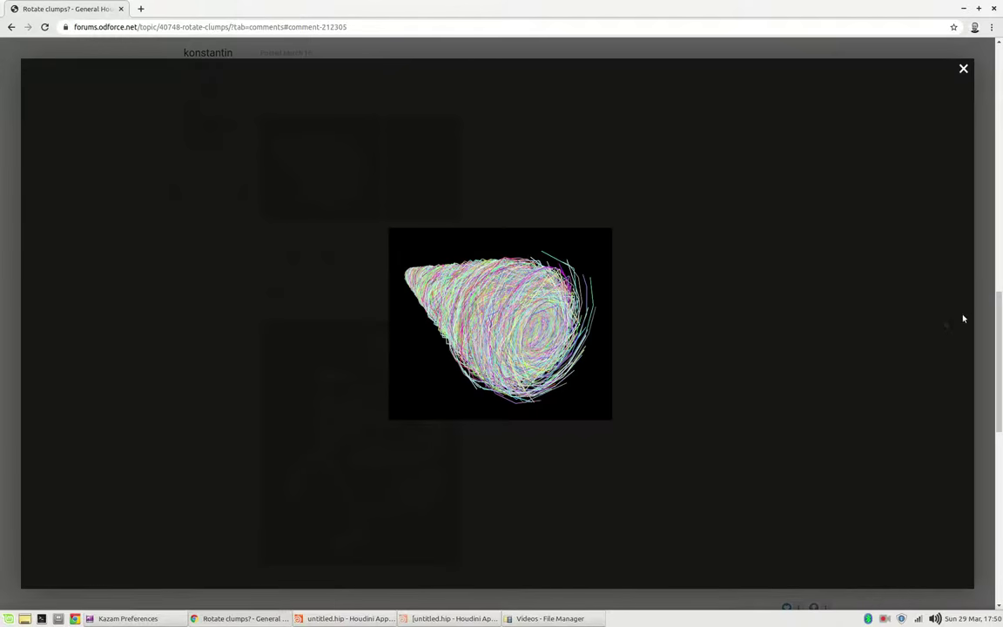
left_click(944, 328)
left_click(945, 327)
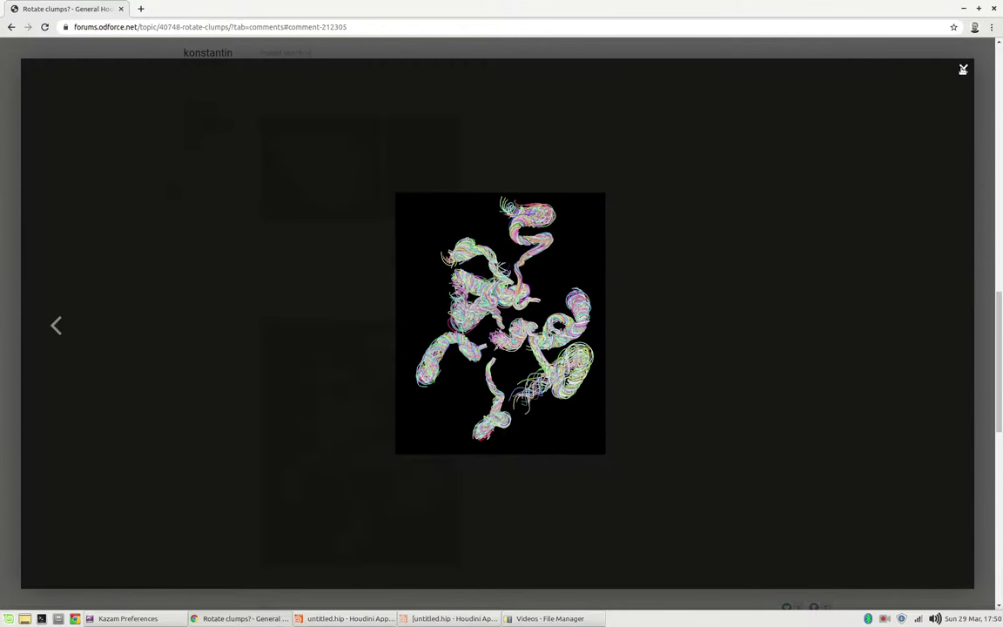
left_click(962, 69)
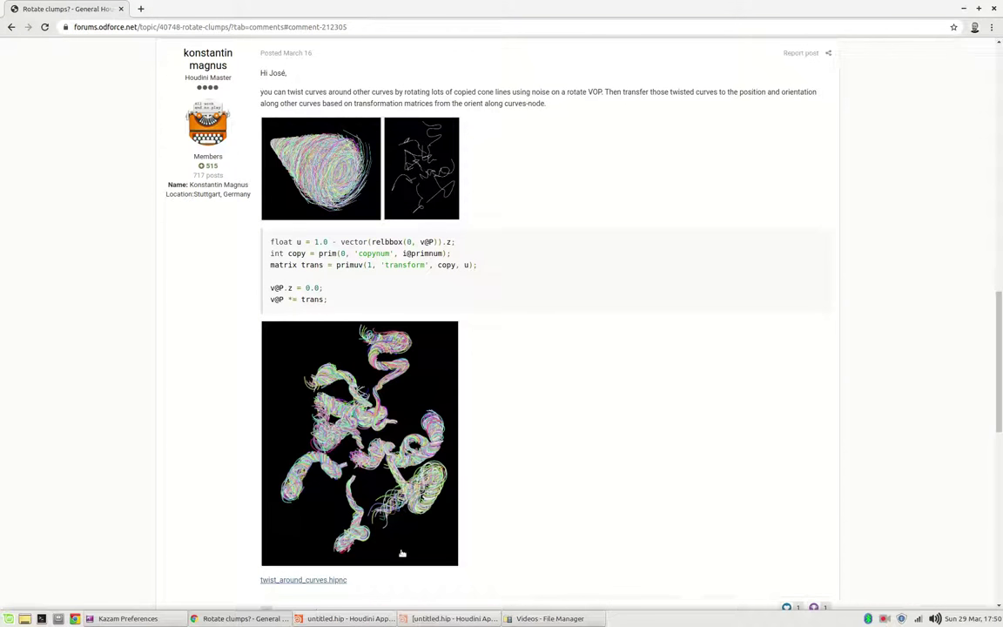
Step: Place a Geometry object named geo1 in the new session and collapse the Tree View
left_click(453, 618)
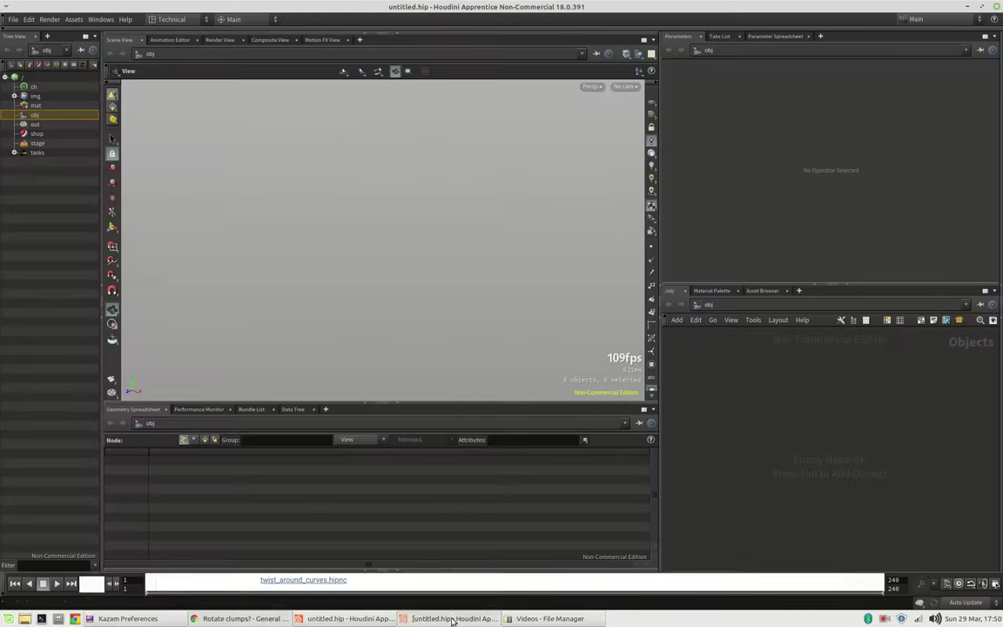
key("Tab")
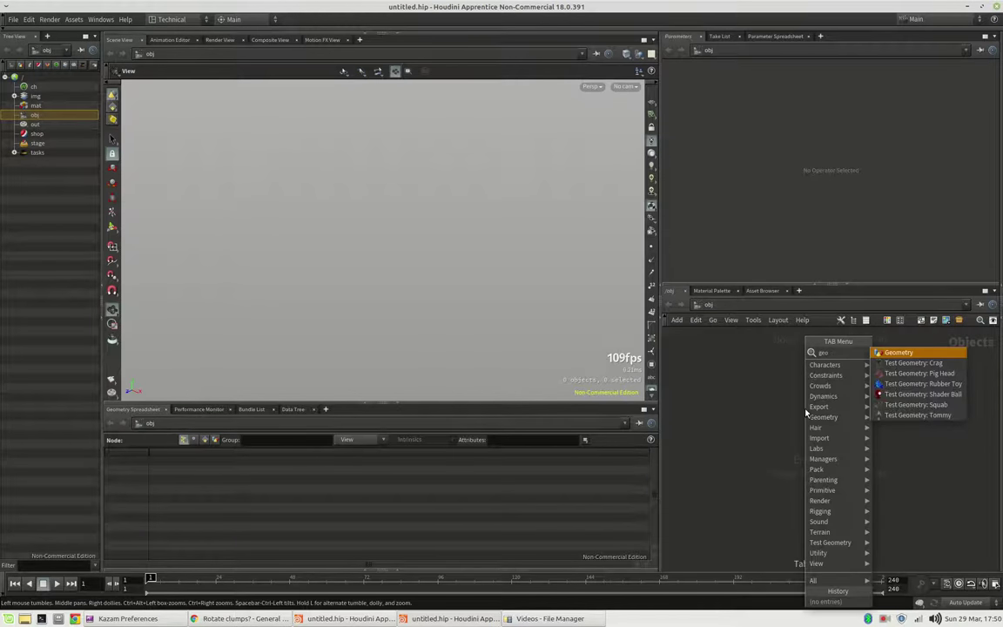
key("Return")
left_click(805, 413)
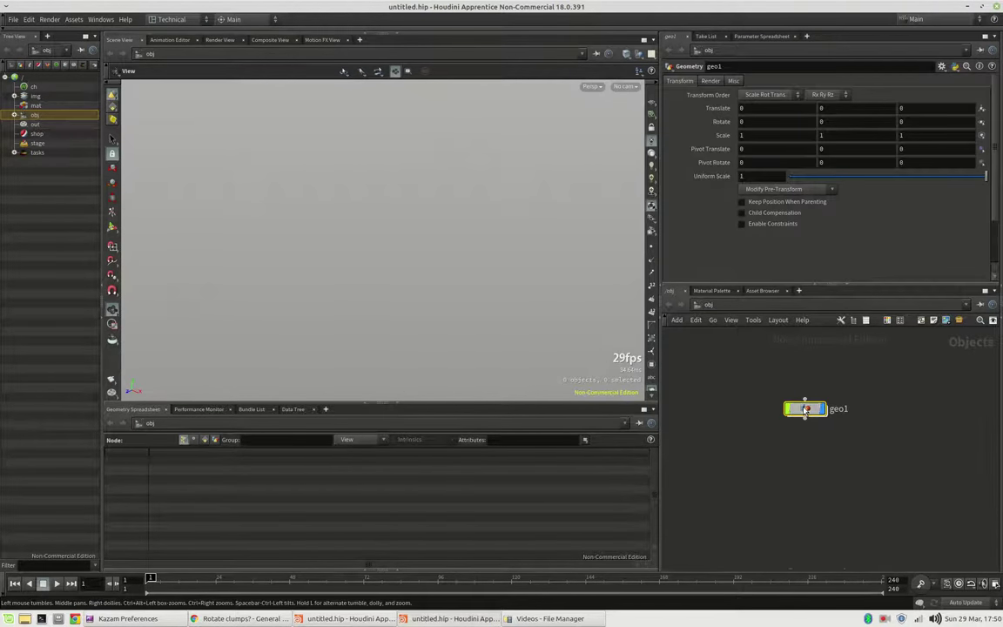
left_click(99, 284)
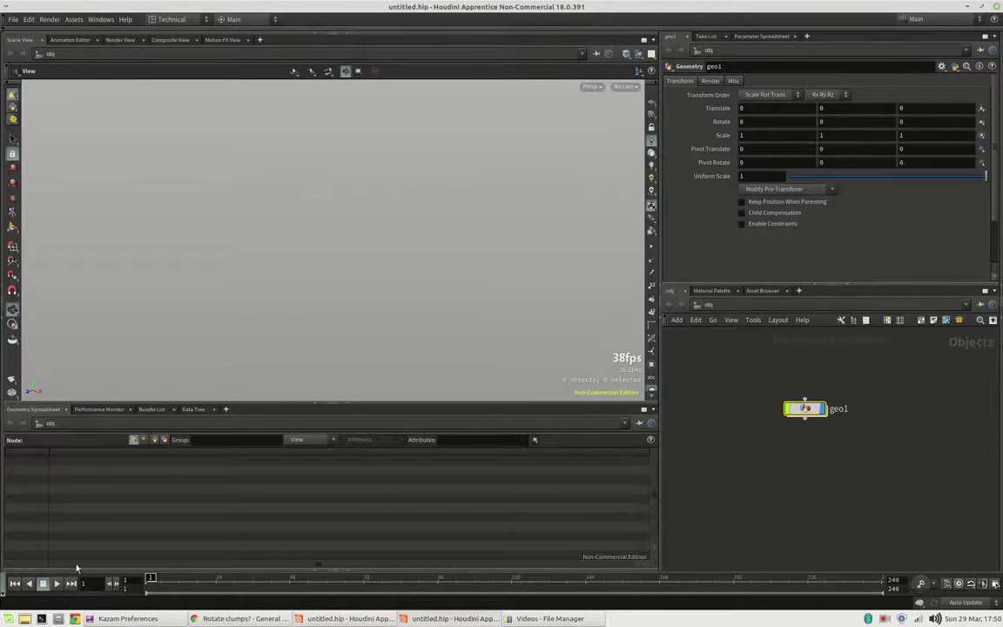
Step: Inside geo1, create sphere1 feeding a connected scatter1 node and display the scattered points
double_click(805, 408)
key("Tab")
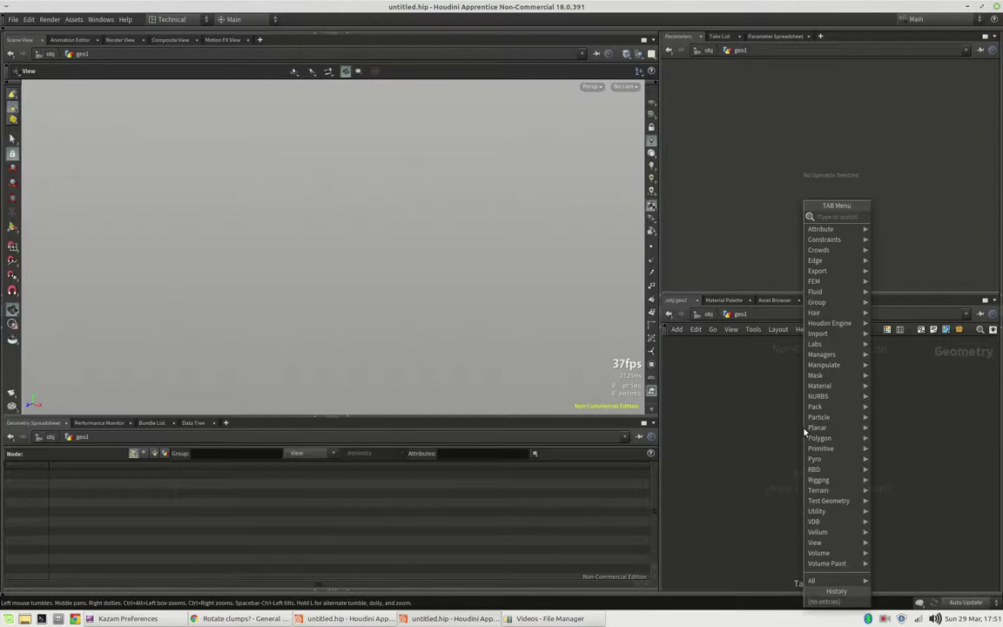
type("sphere")
key("Return")
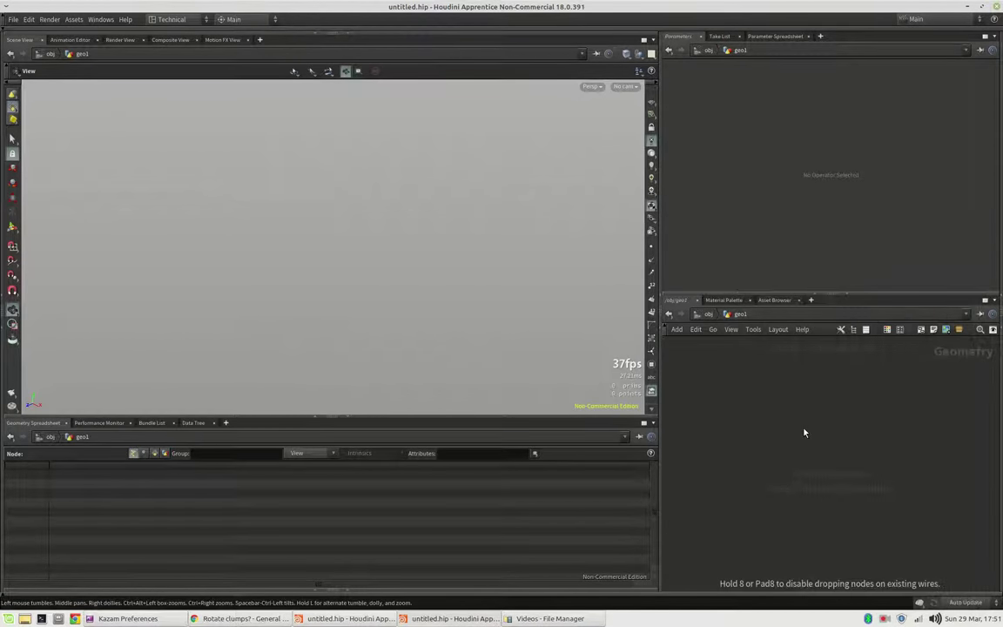
left_click(824, 419)
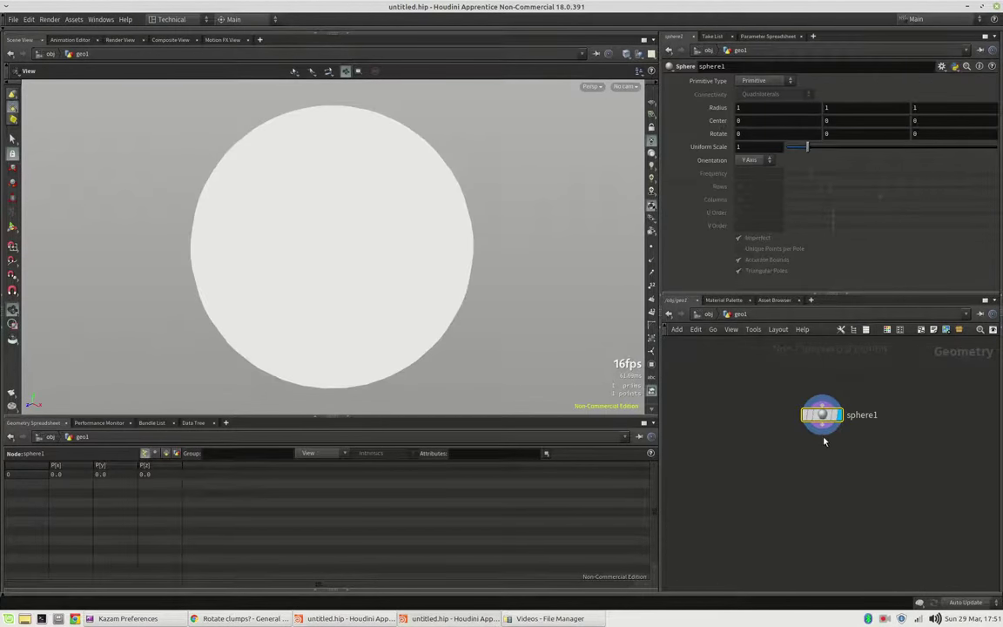
left_click(824, 436)
key("Tab")
type("scatter")
key("Return")
left_click(824, 447)
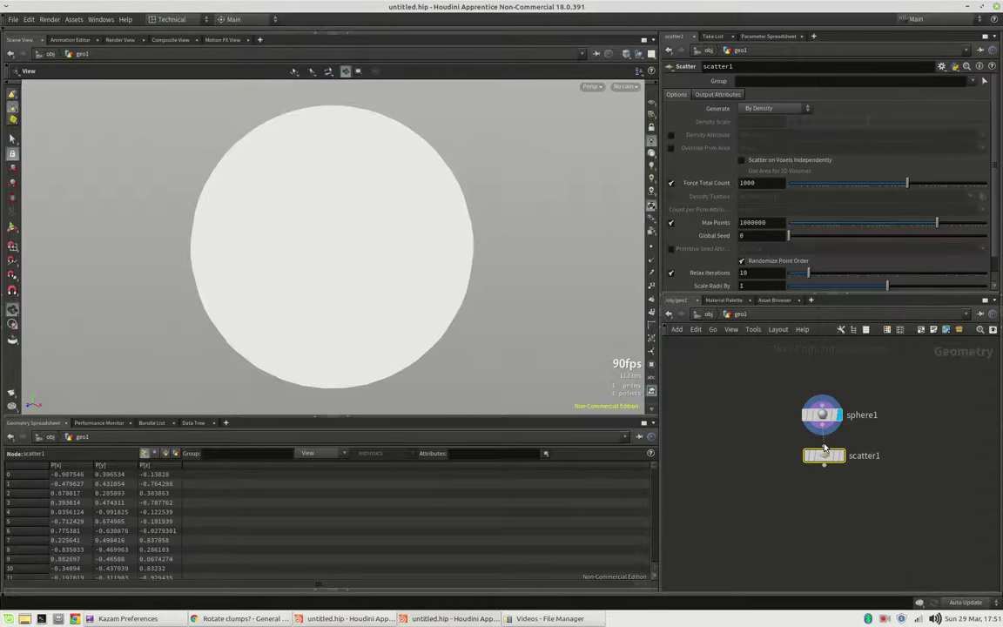
key("r")
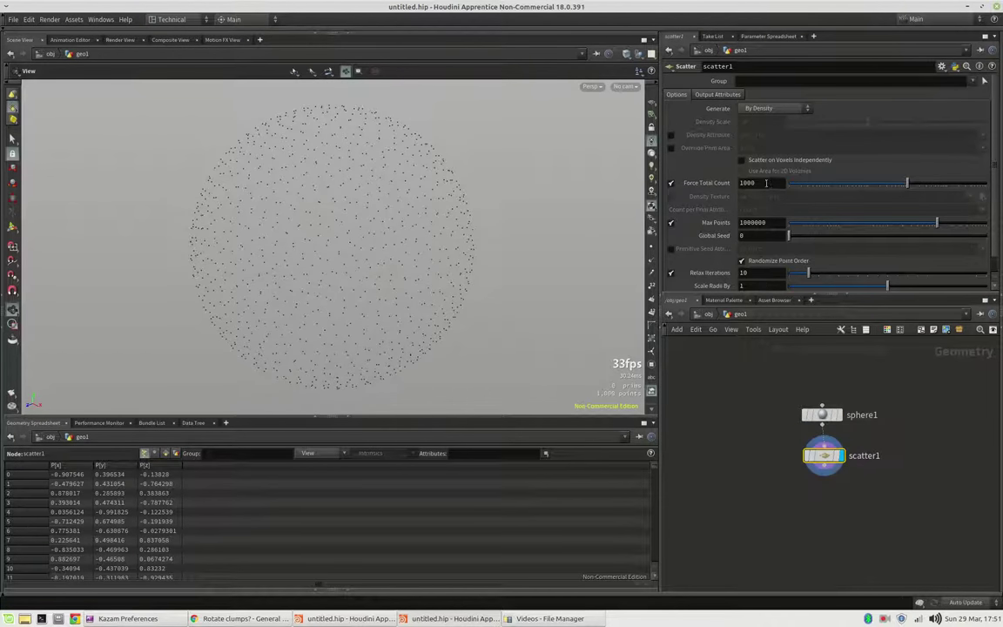
Step: Set scatter1's Force Total Count to 8 and make sphere1 a Polygon sphere
double_click(773, 183)
type("8")
key("Return")
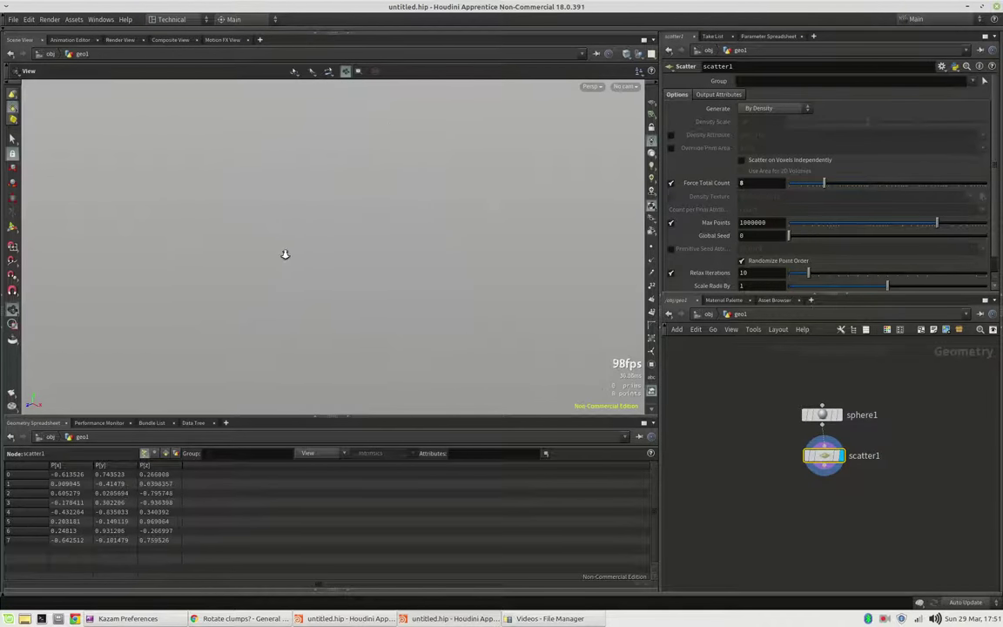
left_click(822, 414)
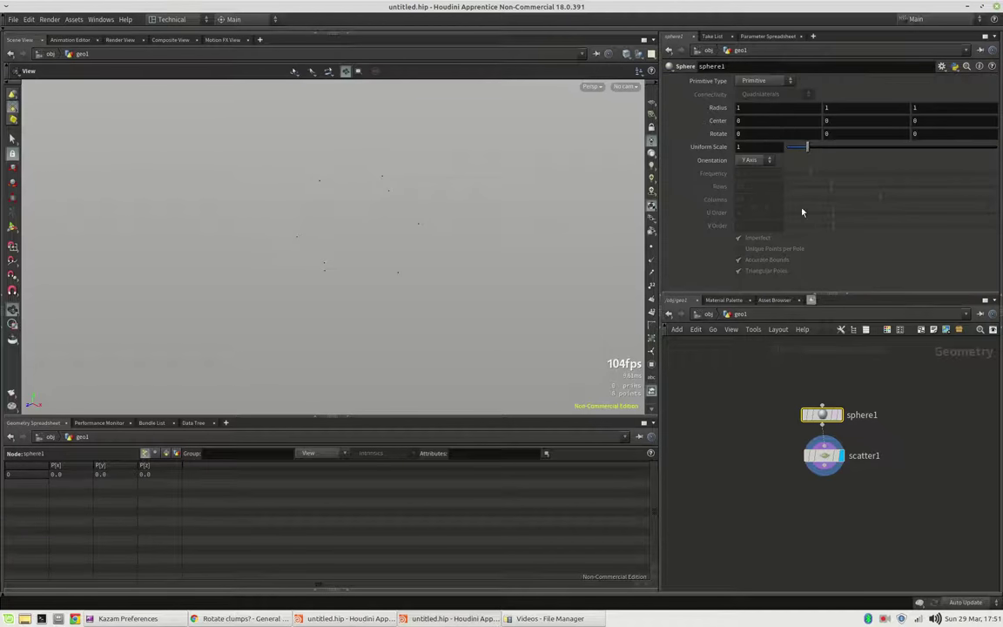
left_click(756, 81)
left_click(751, 102)
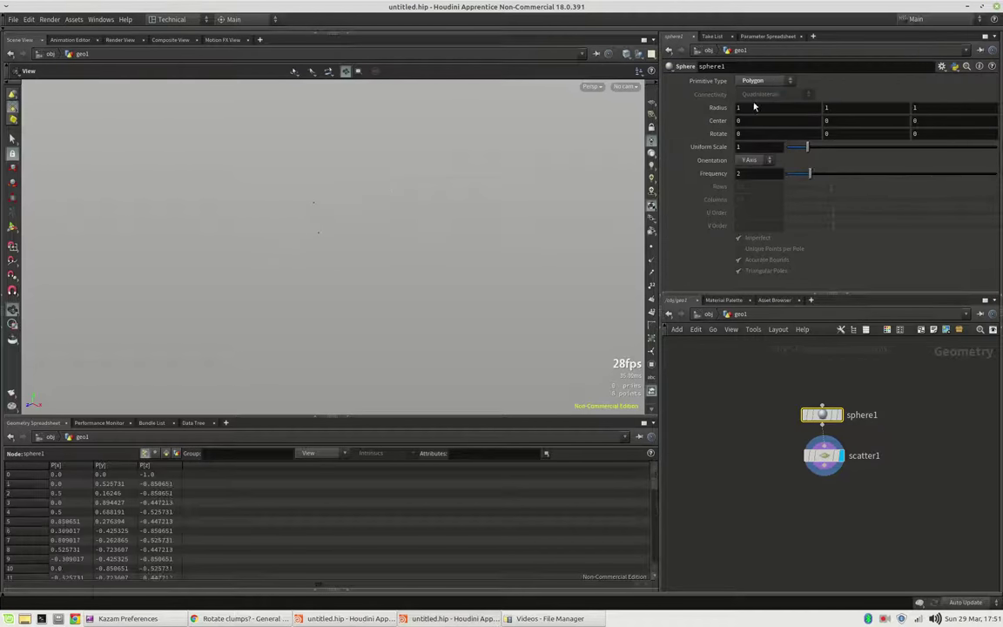
left_click_drag(824, 455, 824, 481)
Step: Pick up a Normal node from the Tab menu, ready to insert
key("Tab")
type("nor")
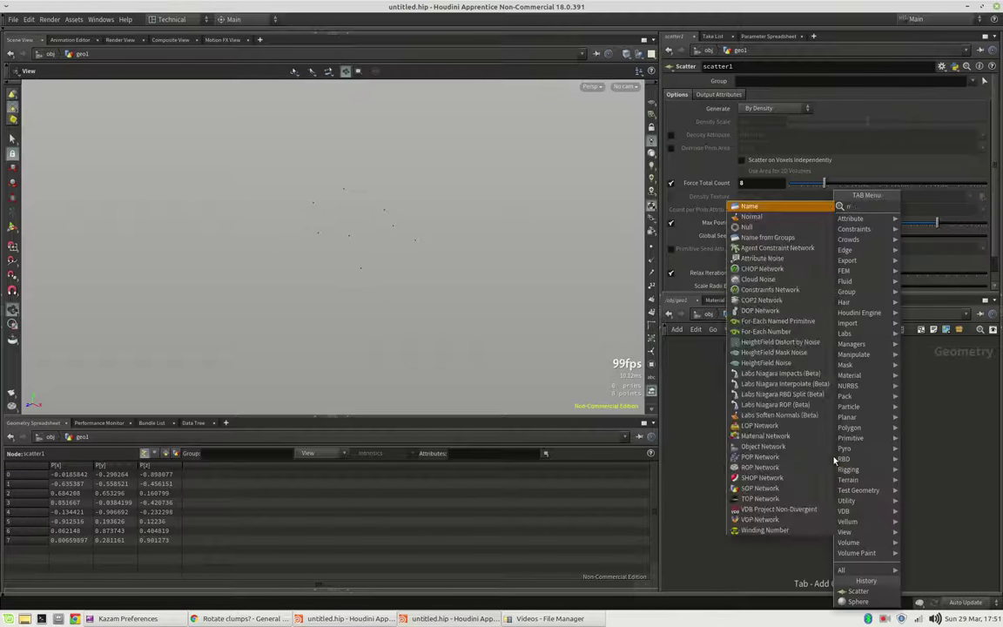
key("Return")
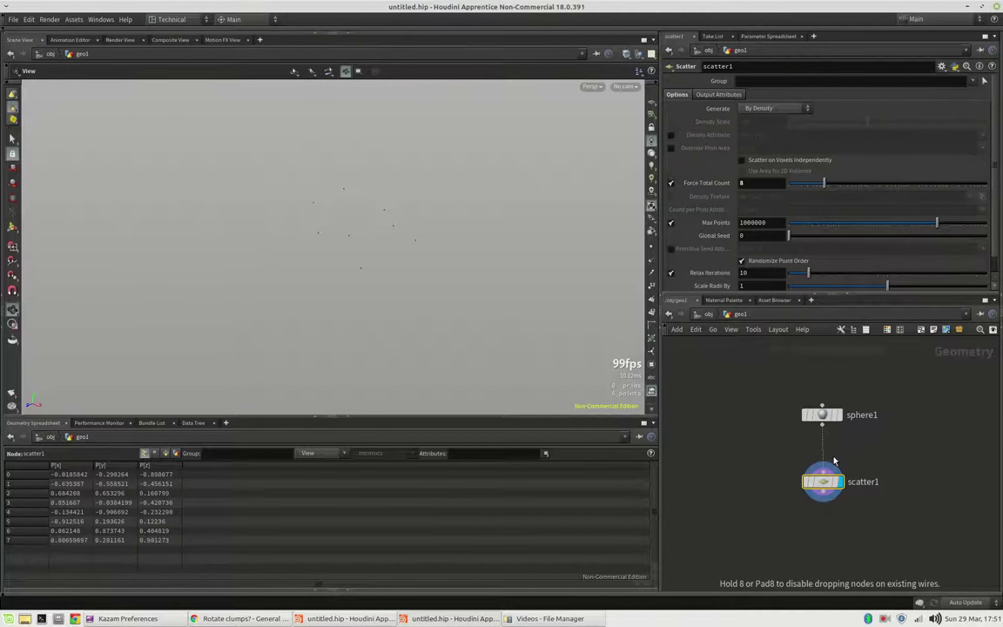
Step: Drop normal1 onto the sphere1–scatter1 wire and check scatter1's Output Attributes pass N
left_click(833, 461)
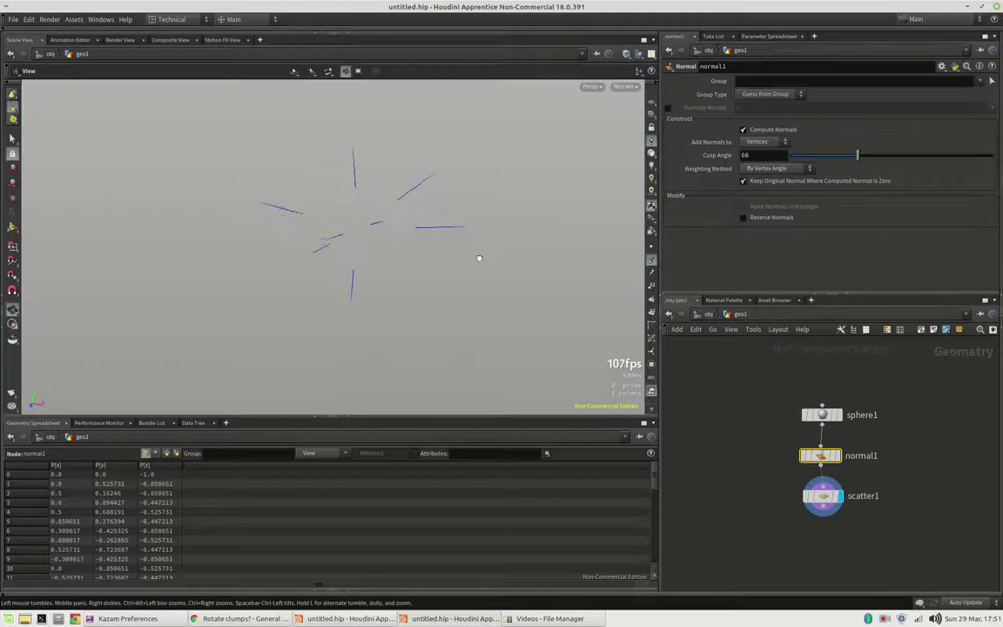
left_click_drag(480, 259, 560, 328)
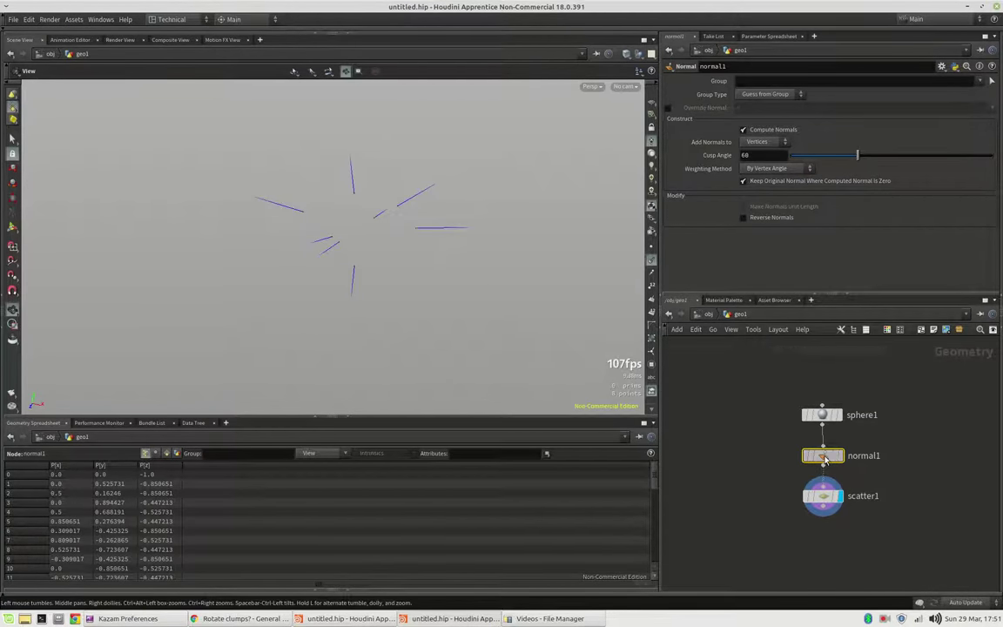
middle_click_drag(767, 453, 804, 452)
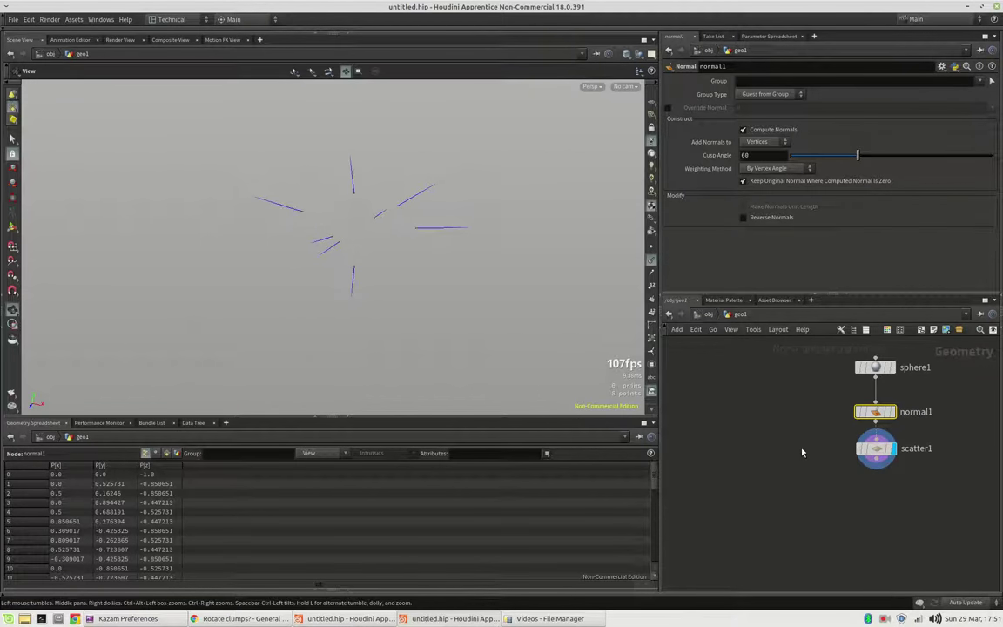
left_click(874, 458)
left_click(702, 95)
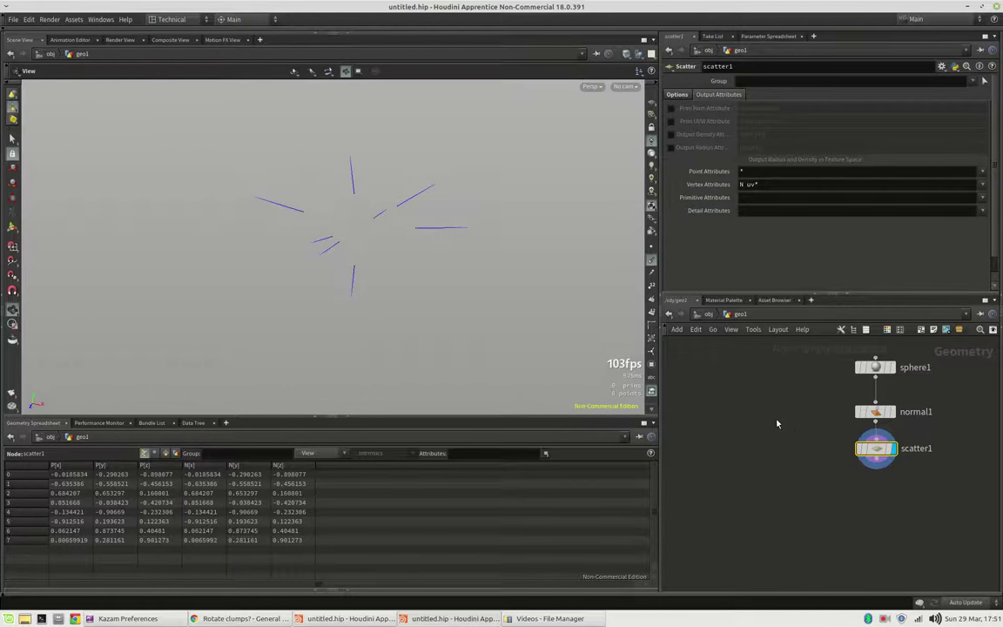
key("Tab")
key("Escape")
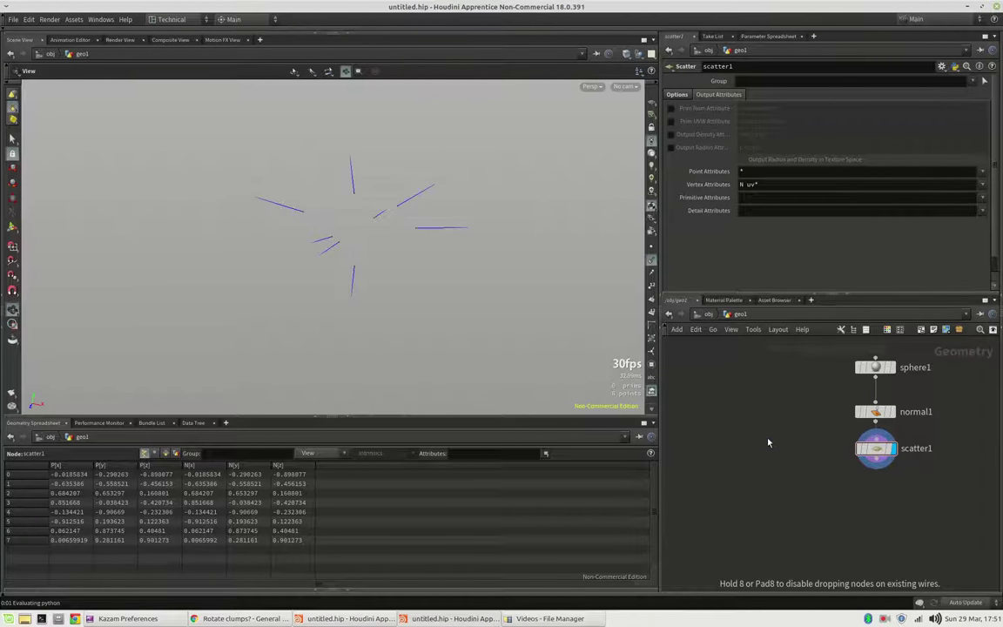
Step: Place line1 and set its Direction to 0, 0, 1
left_click(757, 421)
left_click(846, 107)
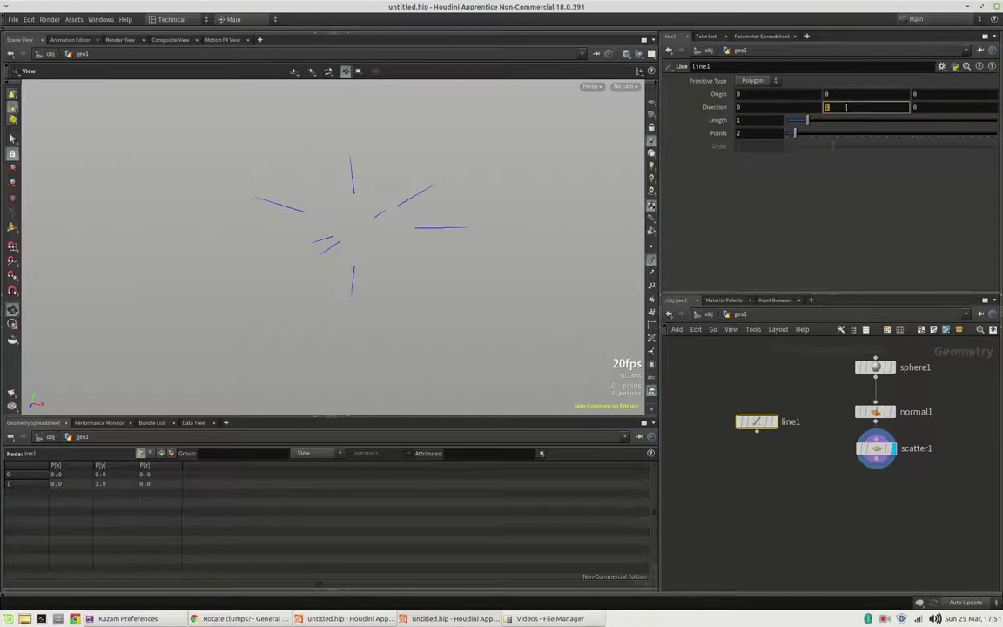
type("0")
key("Tab")
type("1")
key("Return")
Step: Add copytopoints1, wire scatter1 into it, and display the 8 radiating lines
key("Tab")
type("c")
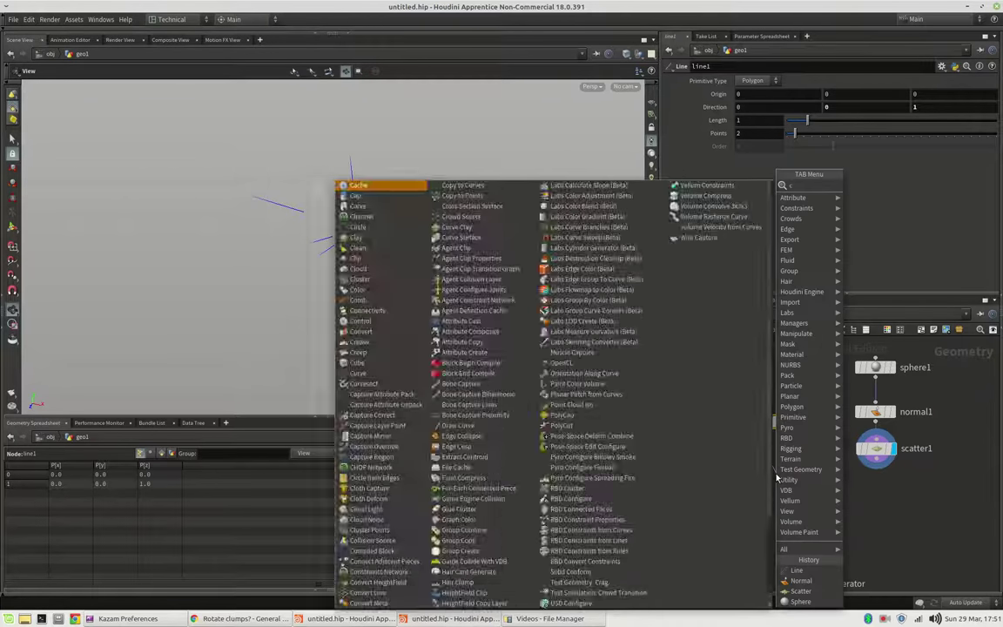
type("opyt")
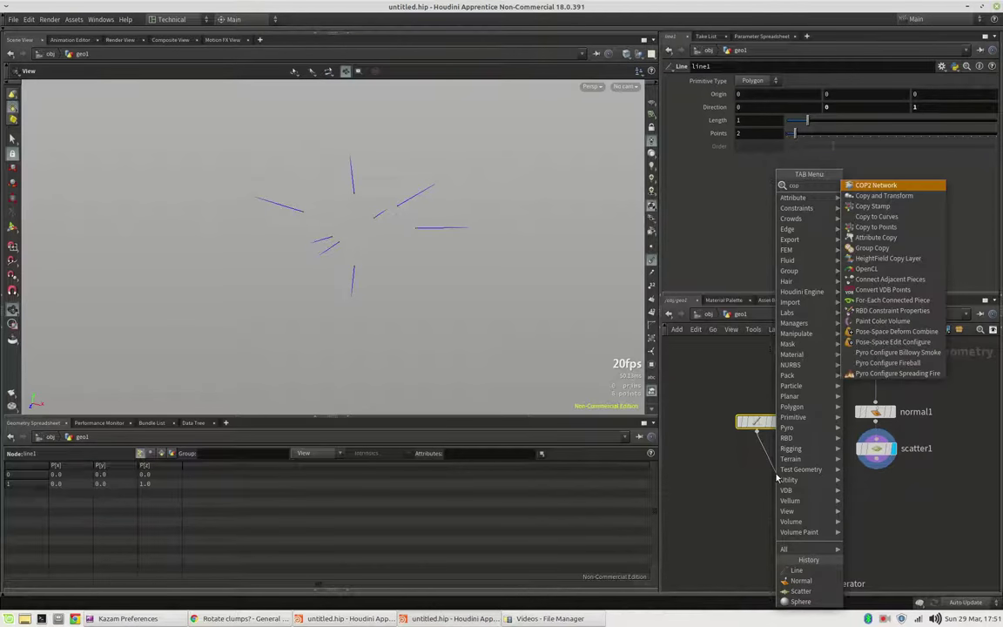
key("Down")
key("Down")
key("Return")
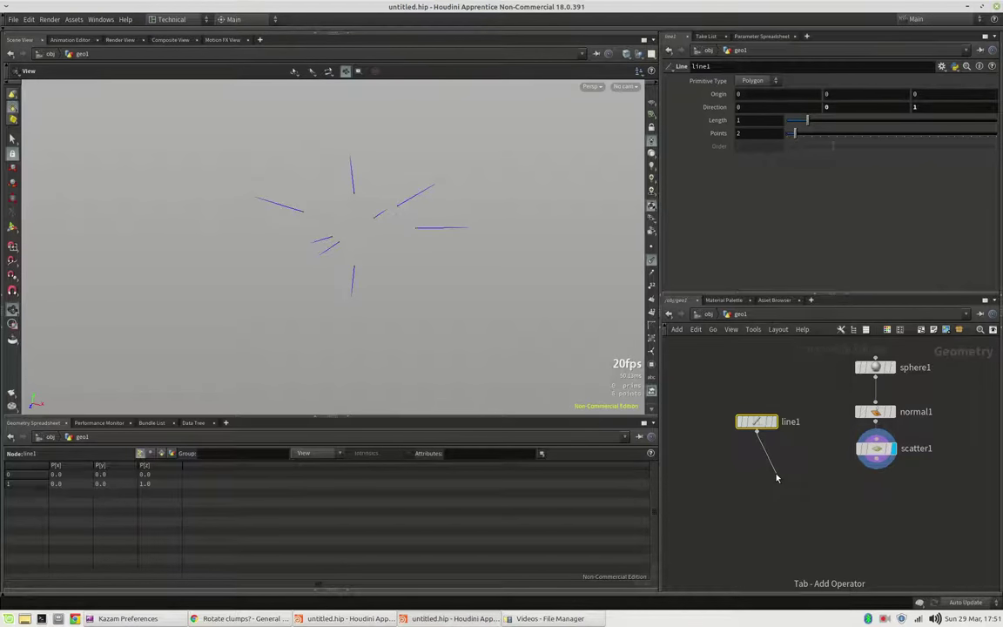
left_click(776, 475)
left_click_drag(777, 477, 814, 493)
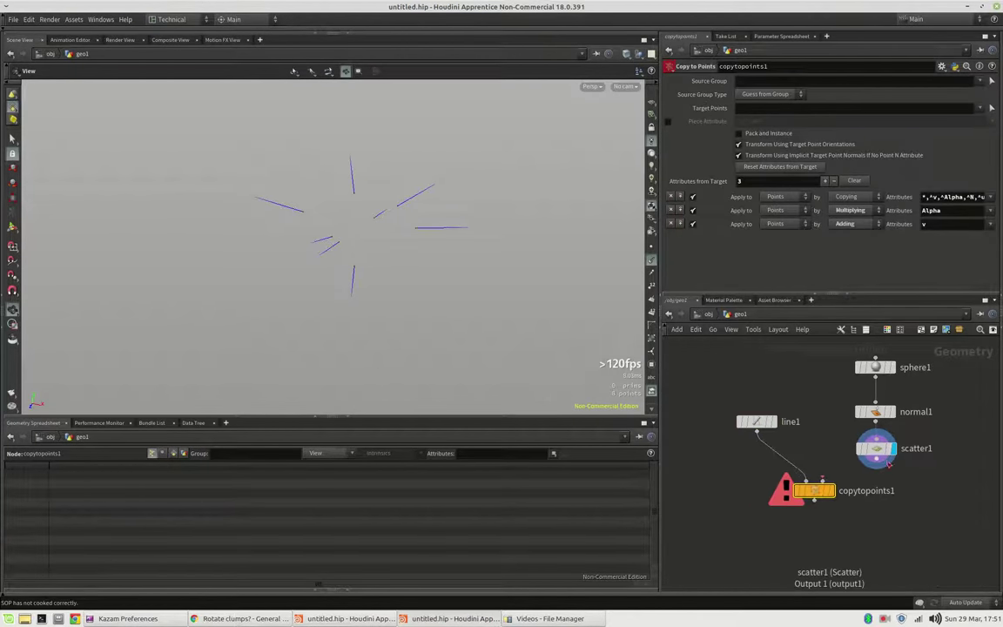
left_click_drag(875, 461, 837, 495)
left_click(832, 491)
left_click_drag(445, 215, 547, 283)
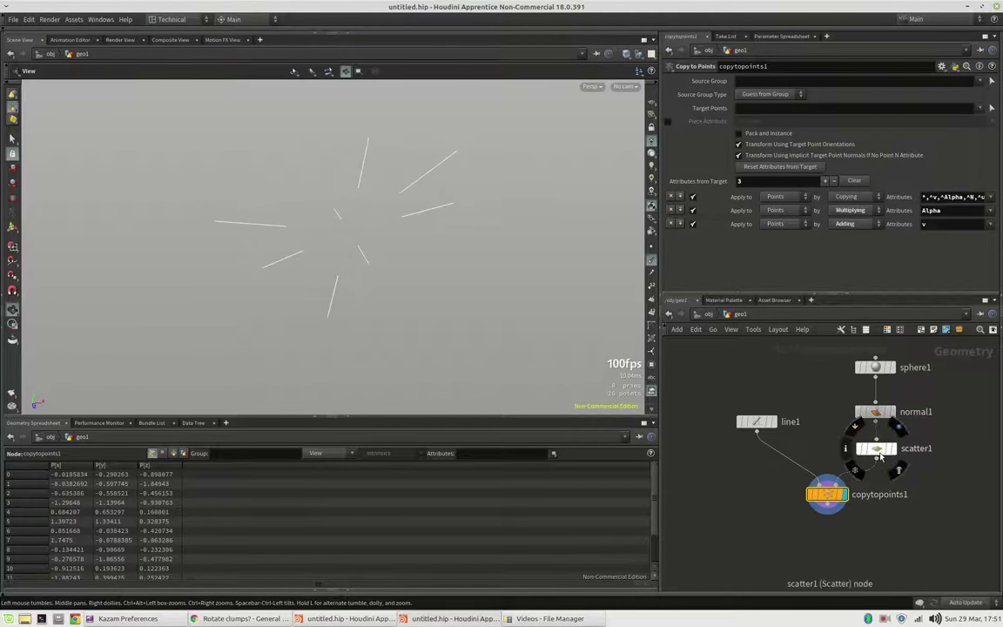
Step: Change scatter1's Global Seed and insert attribrandomize1 between scatter1 and copytopoints1
left_click(877, 447)
left_click(684, 94)
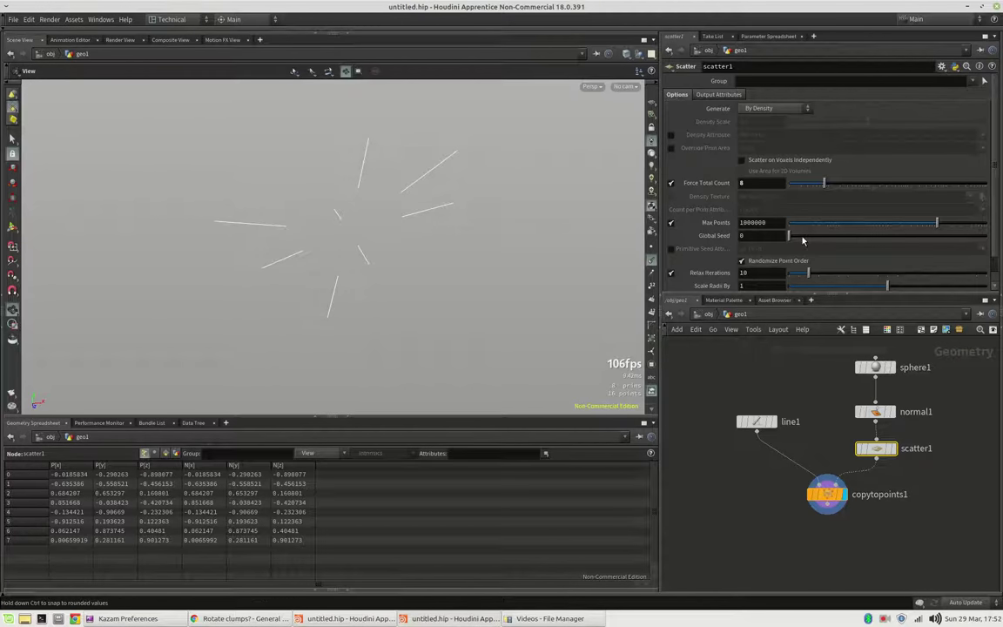
left_click_drag(795, 236, 837, 245)
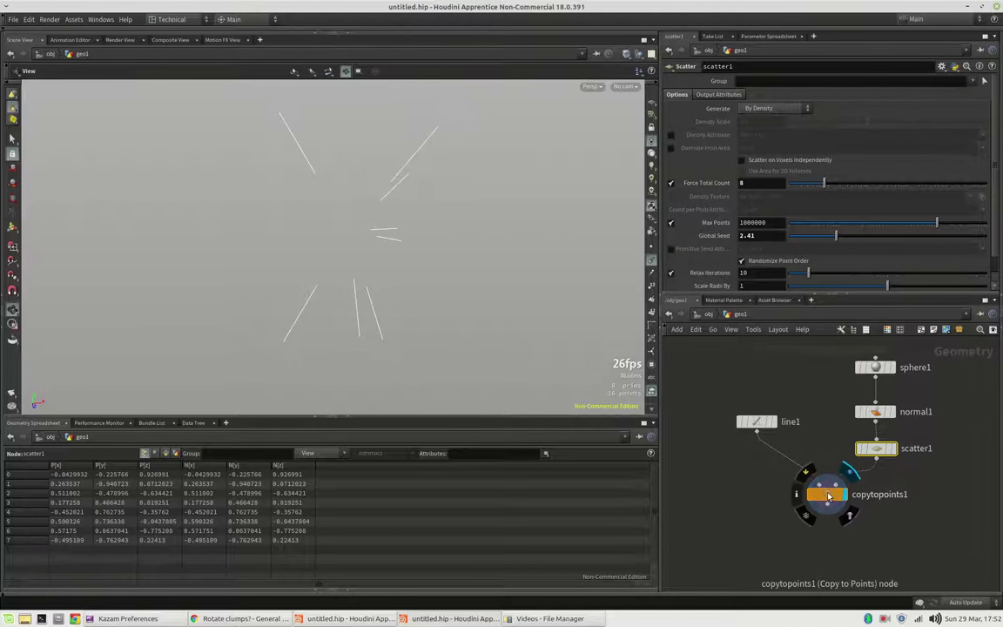
left_click_drag(827, 495, 824, 532)
key("Tab")
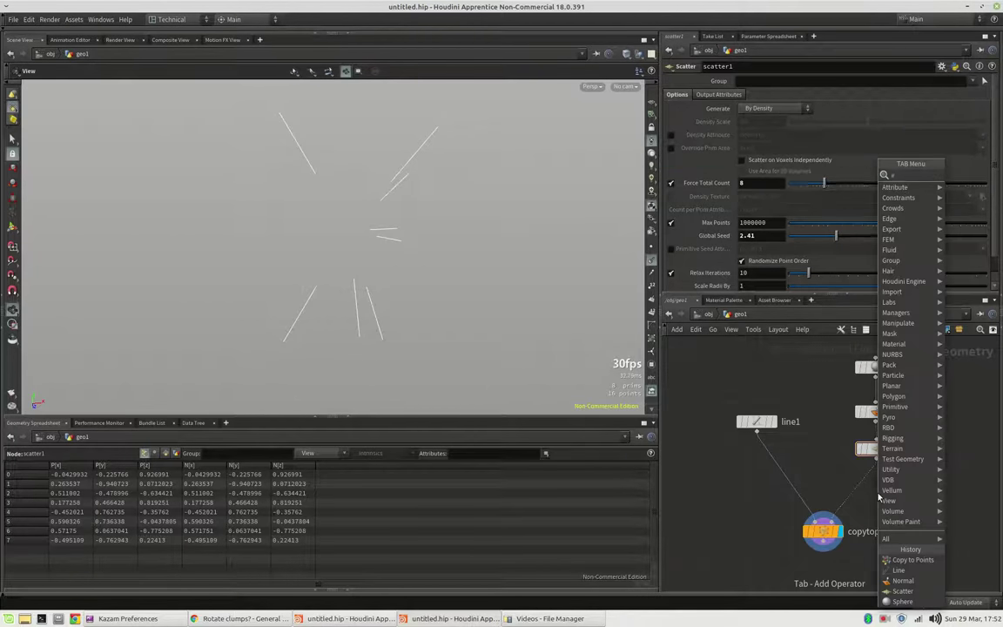
key("Return")
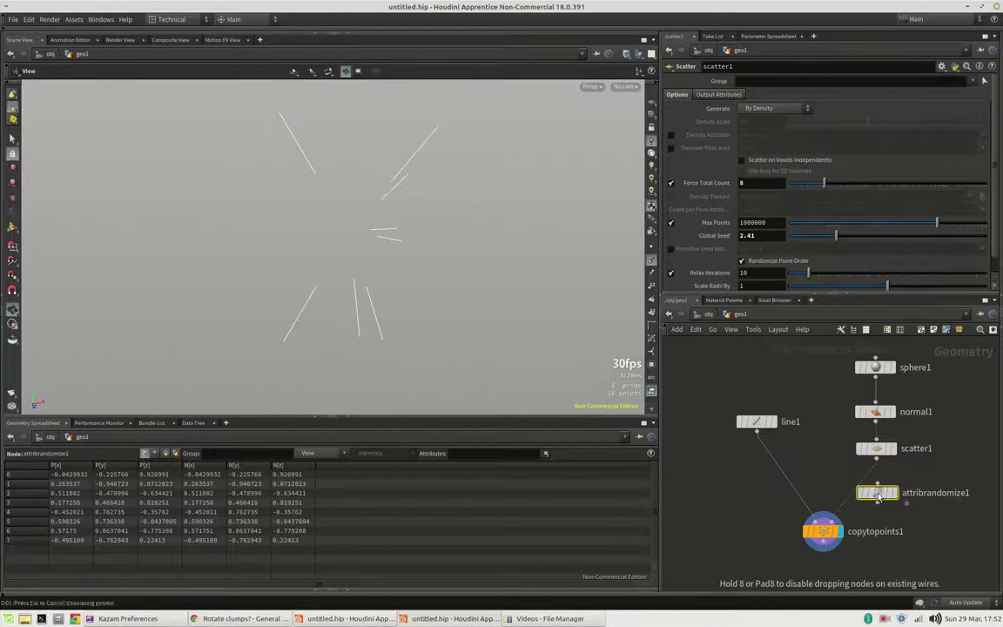
left_click(867, 491)
left_click_drag(867, 494, 880, 492)
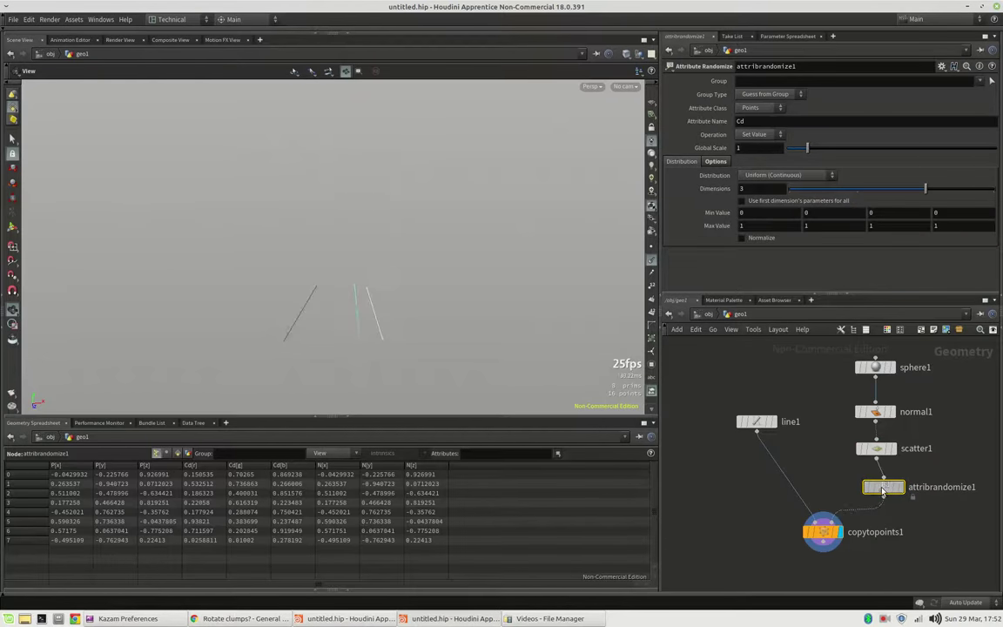
Step: Set attribrandomize1 to randomise pscale with a Min Value of 0.4
left_click(763, 121)
type("pscale")
key("Return")
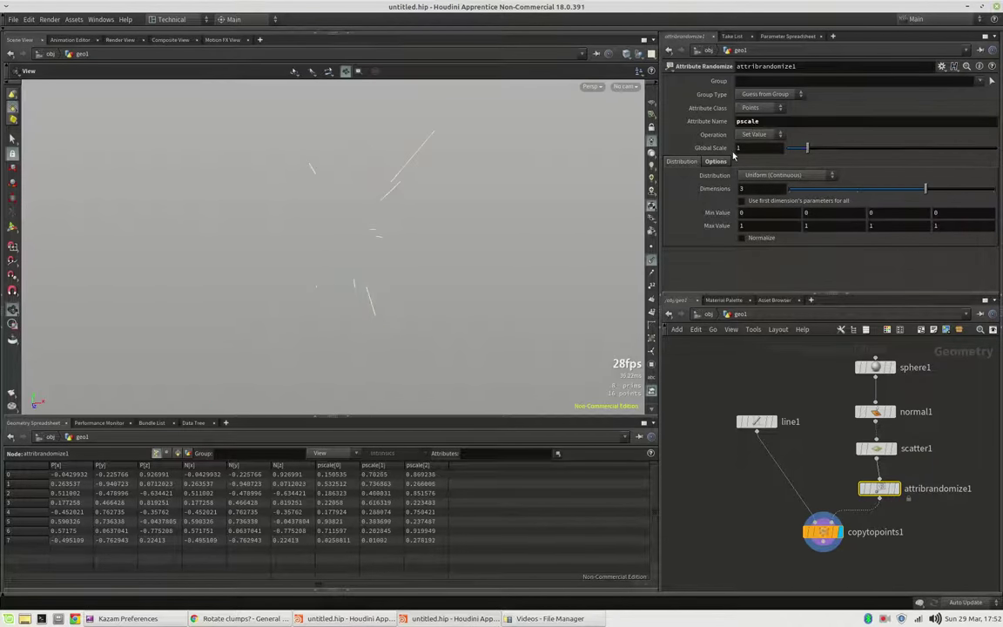
left_click(754, 213)
type("0.4")
key("Return")
left_click_drag(236, 228, 179, 228)
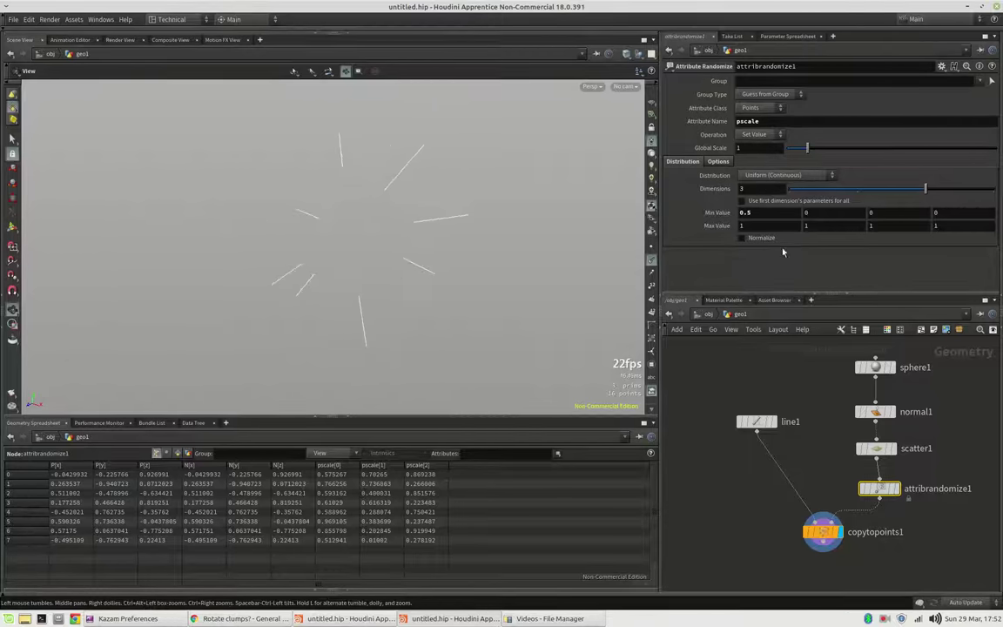
middle_click_drag(783, 566, 758, 477)
Step: Add a Resample node wired from copytopoints1's output
left_click(822, 478)
key("Tab")
type("resa")
key("Return")
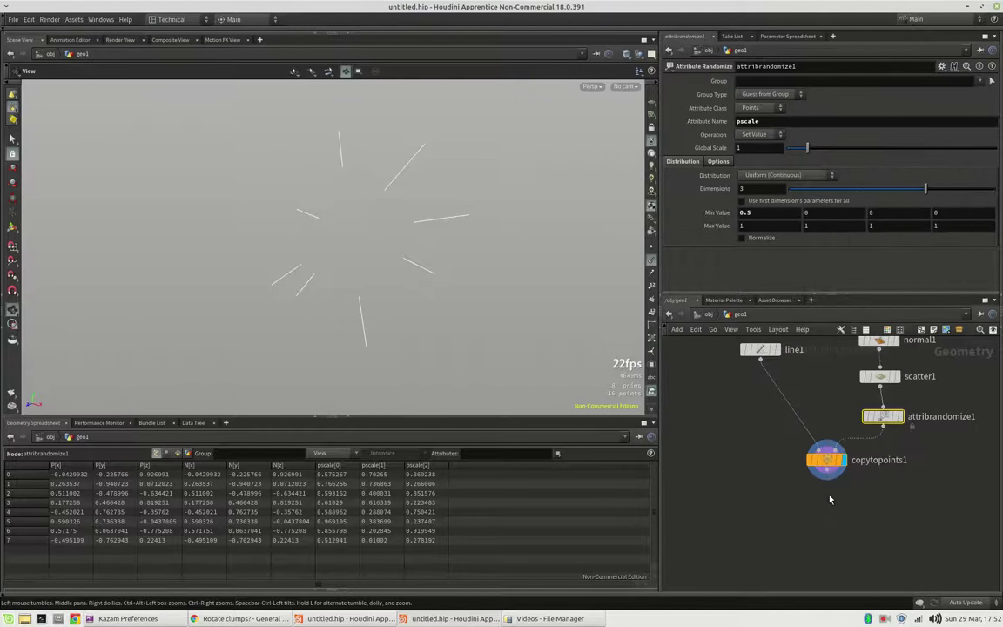
Step: Place resample1 under copytopoints1 and set its segment Length to 0.2
left_click(828, 500)
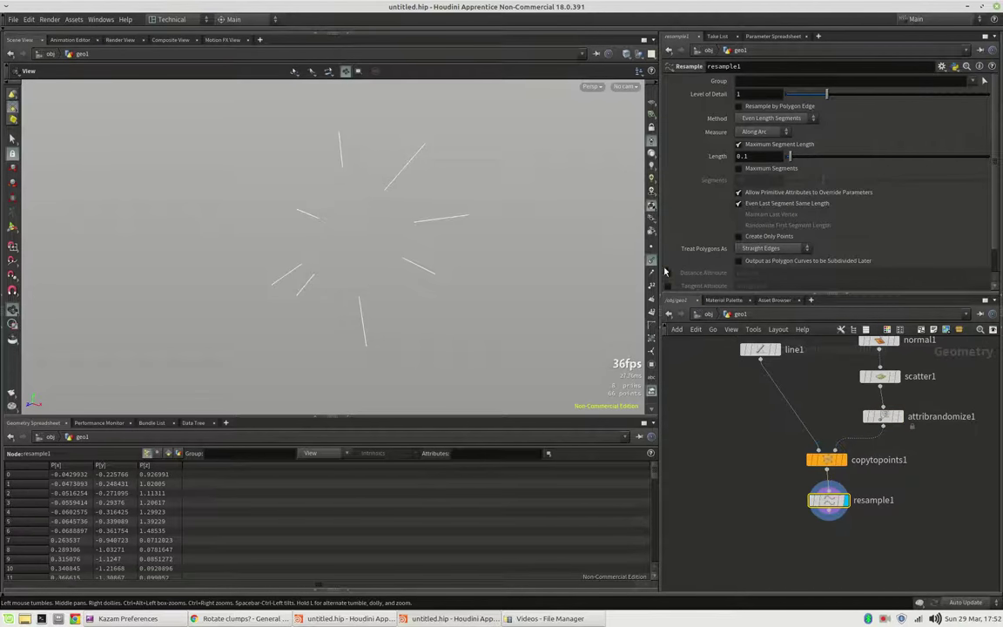
left_click_drag(518, 224, 288, 227)
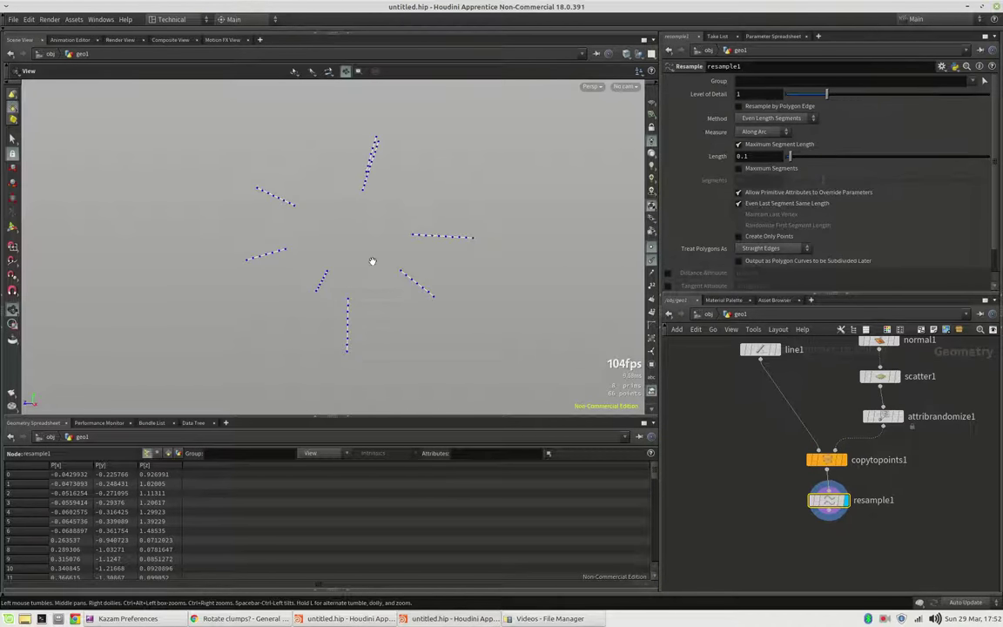
left_click_drag(374, 260, 473, 239)
left_click_drag(829, 500, 828, 504)
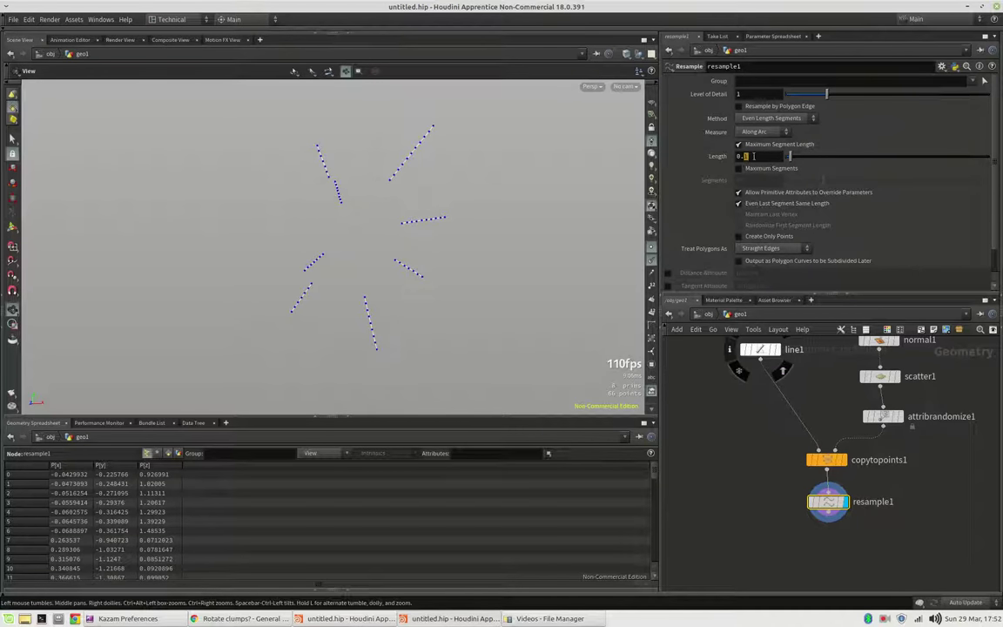
type("2")
key("Return")
left_click_drag(509, 257, 601, 314)
Step: Add pointjitter1 below resample1 and display the jagged zig-zag lines
key("Tab")
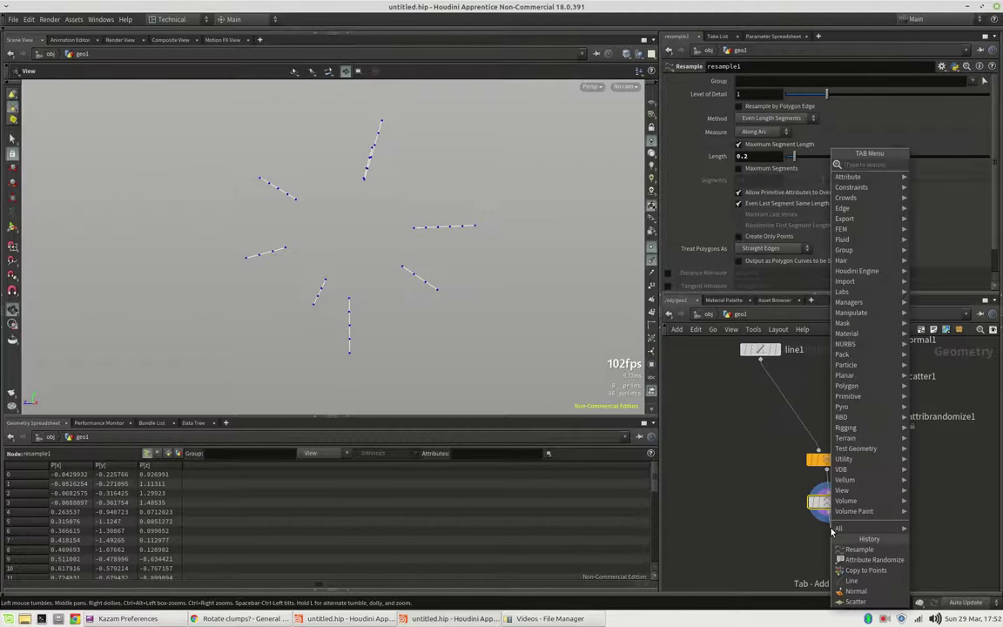
type("point jitter")
key("Return")
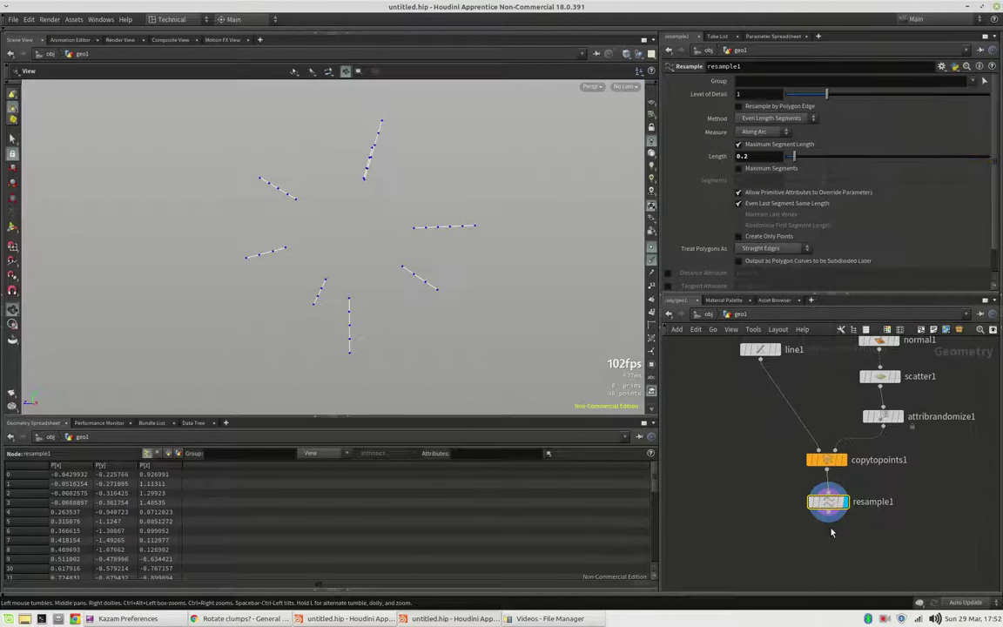
left_click(843, 547)
left_click(848, 543)
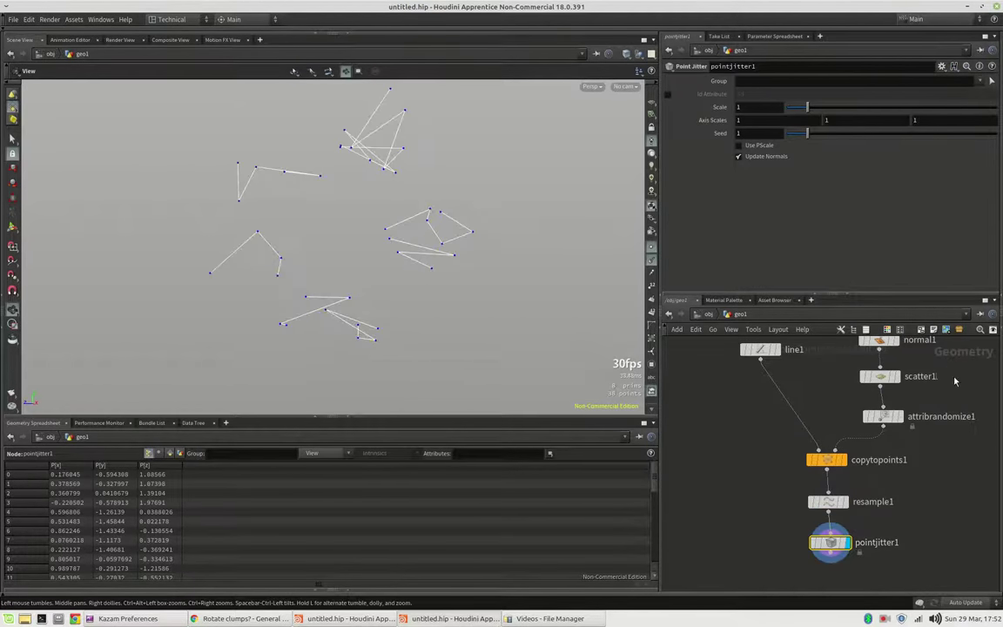
Step: Template normal1 to show the sphere as a grey reference and display resample1
left_click(892, 342)
left_click_drag(331, 255, 356, 266)
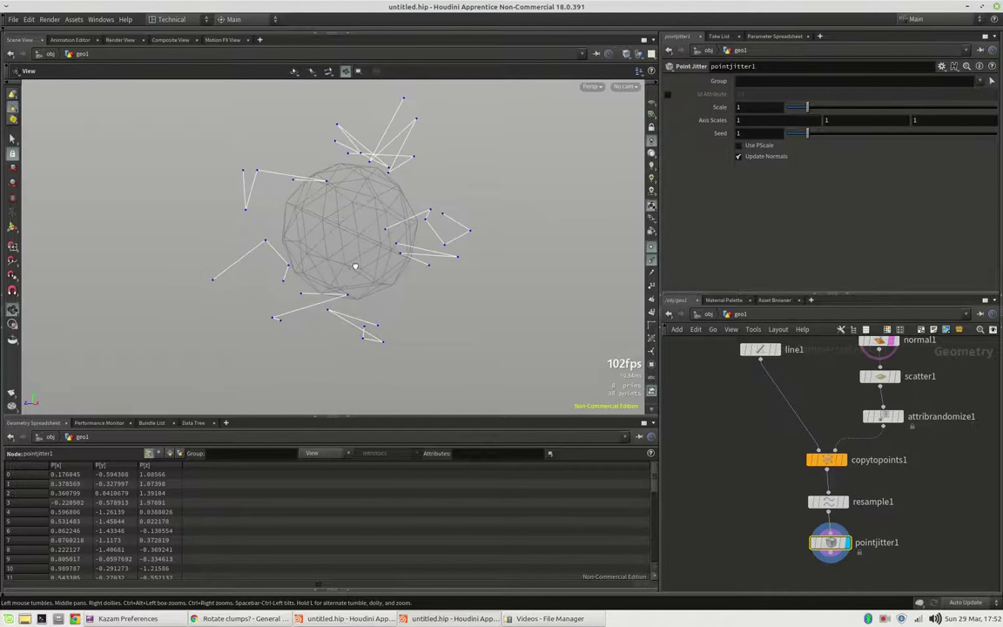
left_click(845, 502)
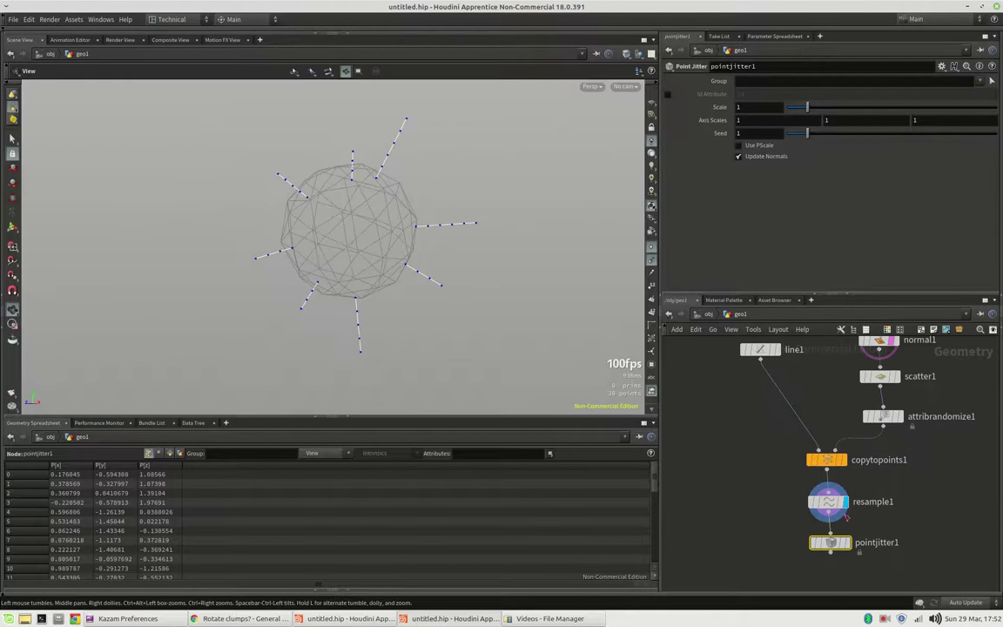
Step: Enable resample1's Curve U Attribute, storing it as pscale
left_click(831, 505)
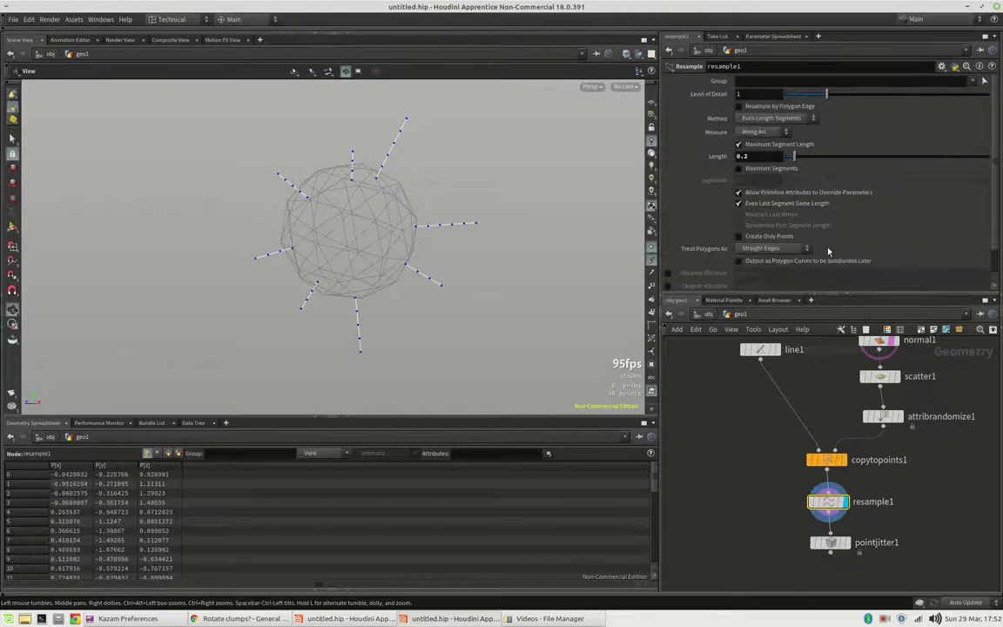
scroll(731, 226, "down", 2)
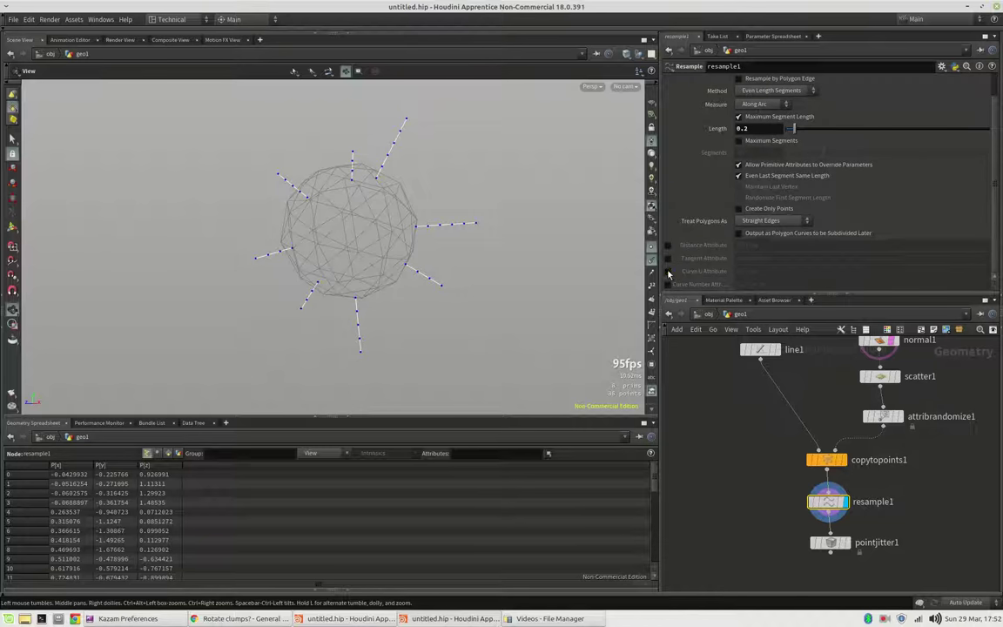
left_click(668, 271)
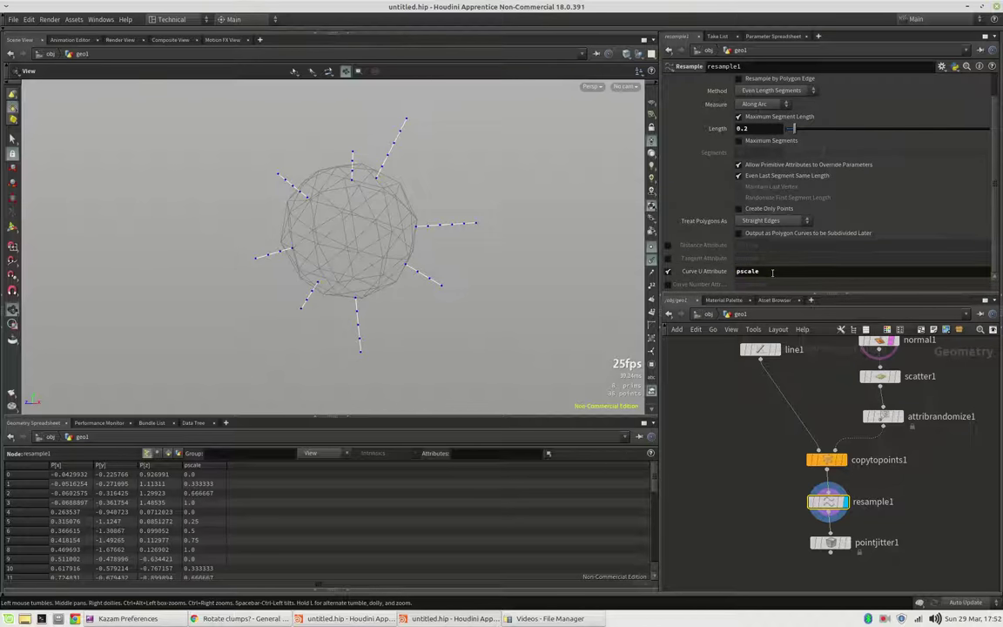
mouse_move(832, 543)
key("Return")
left_click(832, 543)
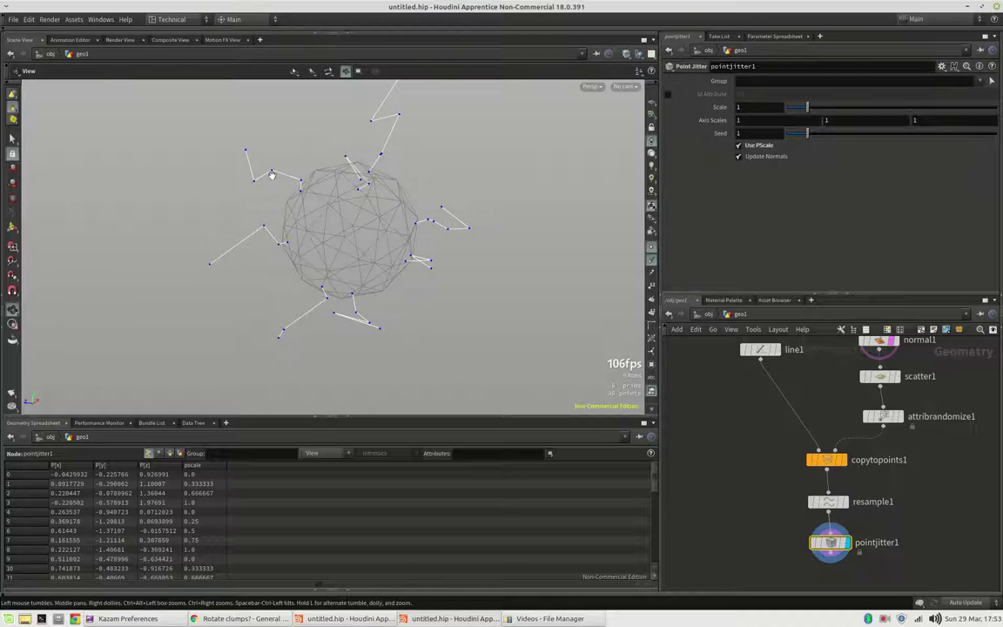
Step: Set pointjitter1's Scale to 0.5 and Seed to 1.45
left_click_drag(254, 156, 261, 140)
left_click_drag(307, 233, 341, 287)
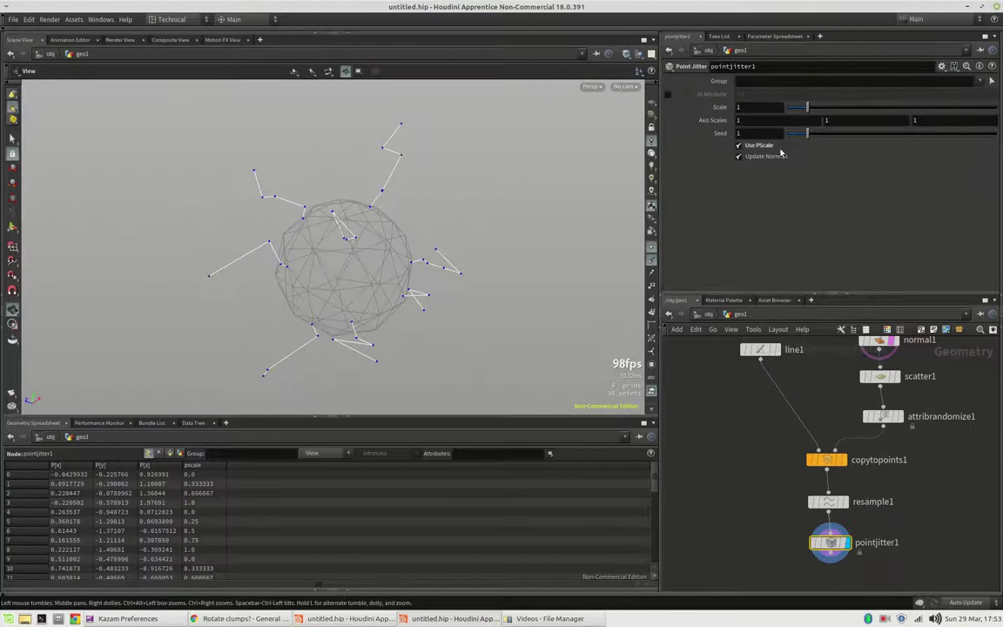
left_click_drag(807, 107, 826, 134)
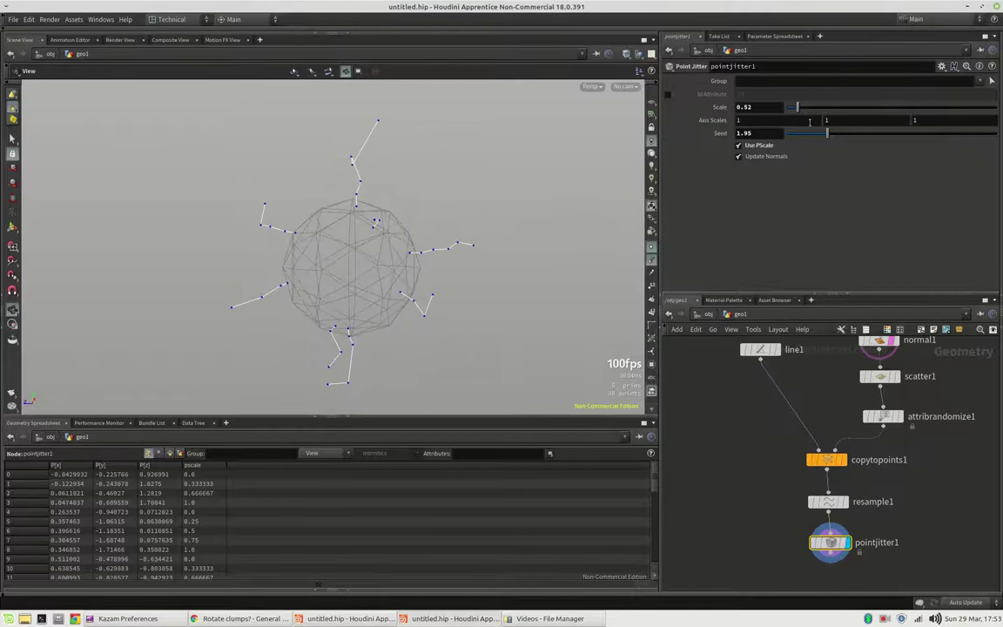
left_click_drag(818, 135, 810, 106)
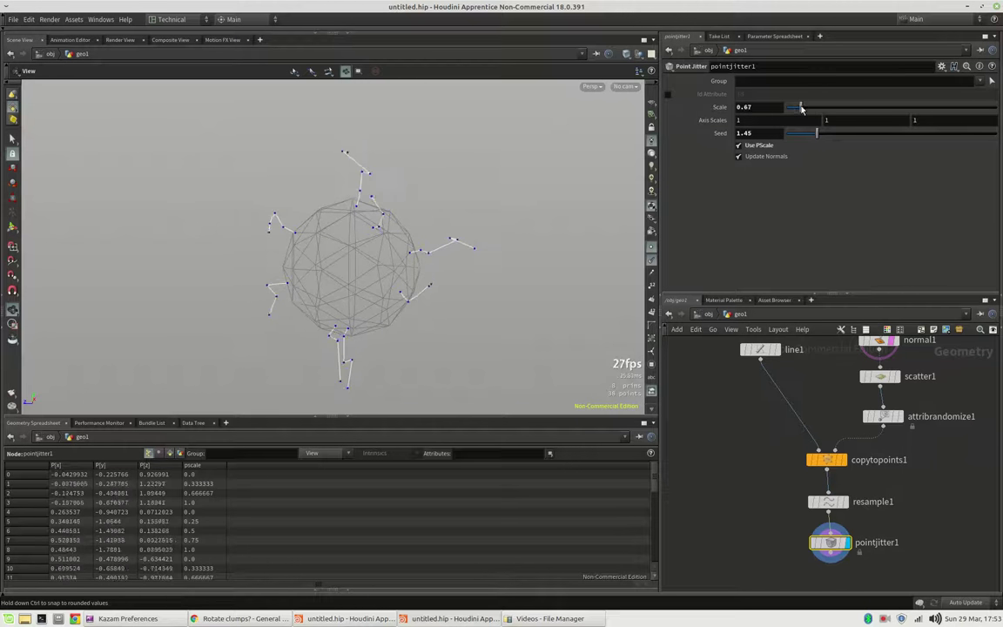
left_click_drag(802, 108, 796, 108)
left_click_drag(421, 329, 457, 288)
Step: Add a second Resample node, resample2, below pointjitter1
key("f")
key("Tab")
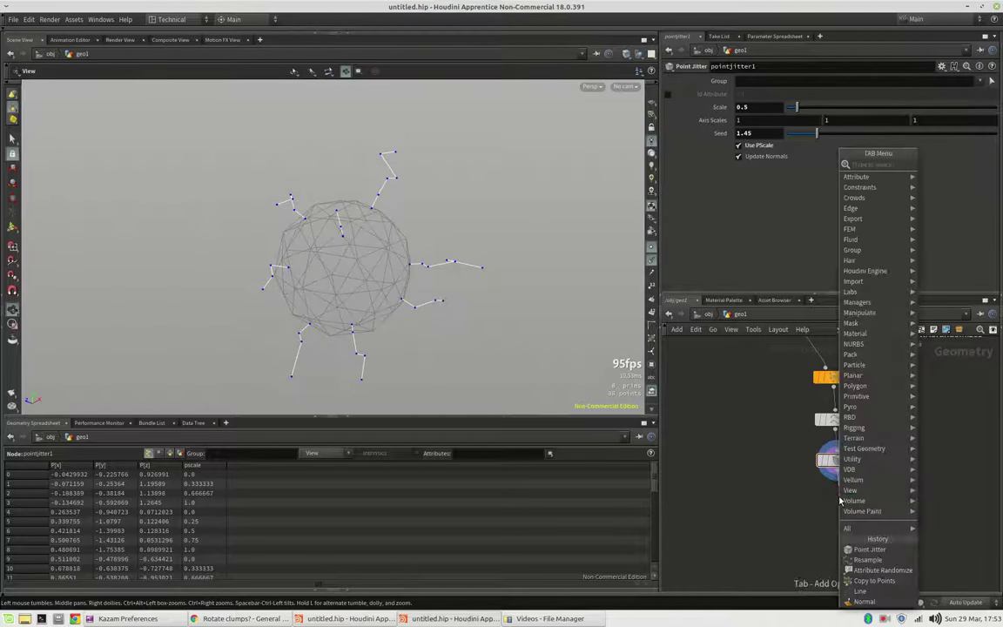
type("point")
key("Escape")
left_click(840, 501)
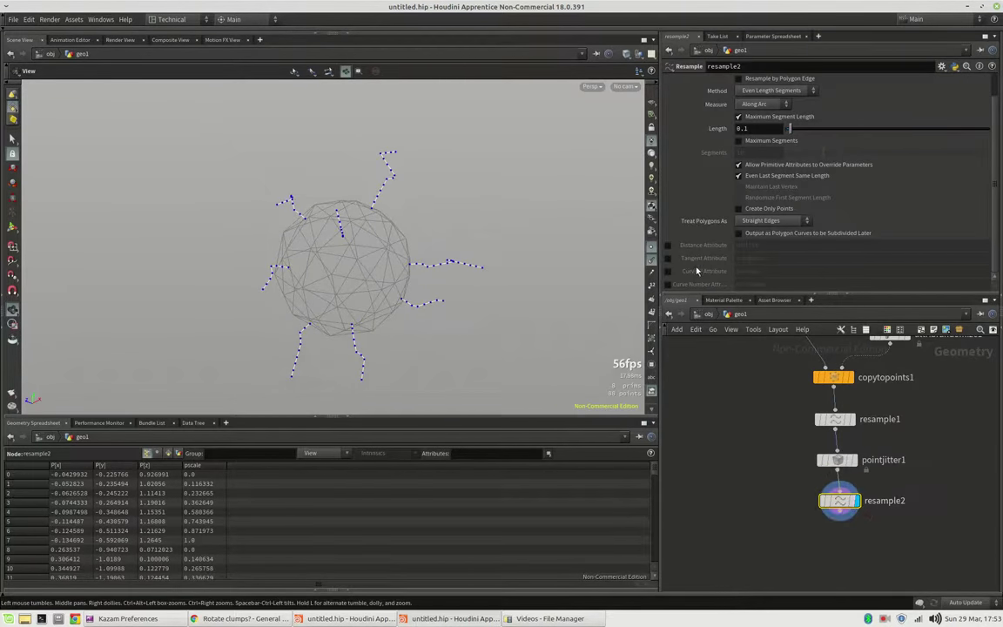
Step: Treat polygons as subdivision curves with a 0.025 segment length, and hide the point markers
left_click(758, 221)
left_click(750, 245)
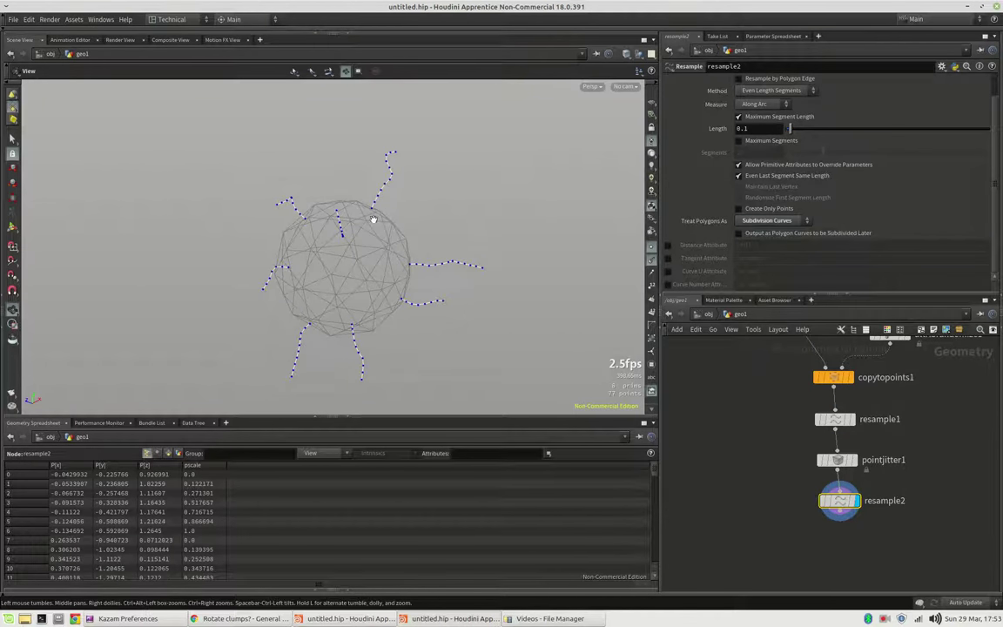
left_click(757, 128)
key("Return")
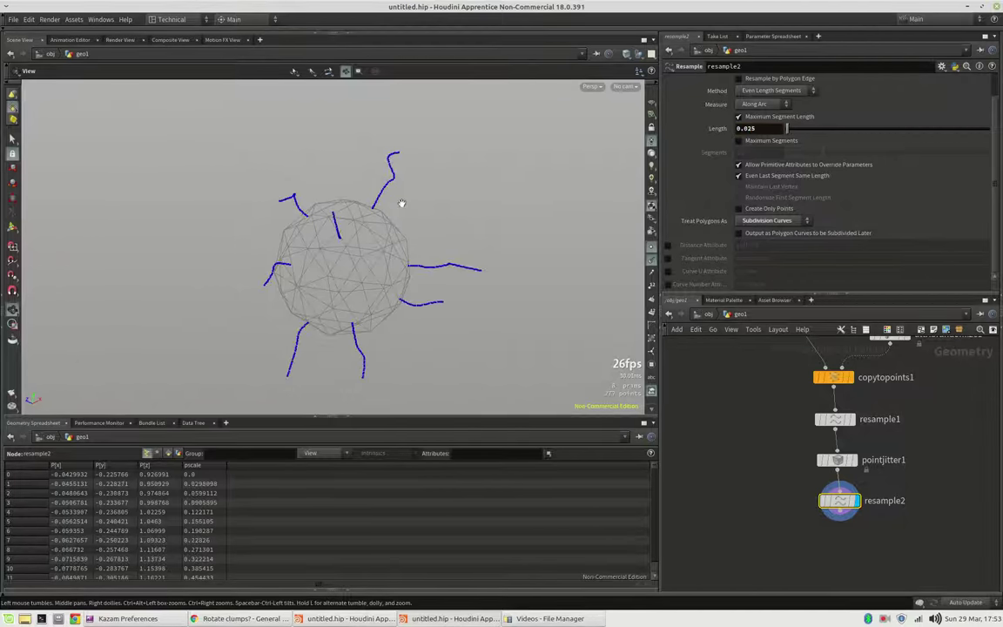
left_click_drag(384, 200, 556, 374)
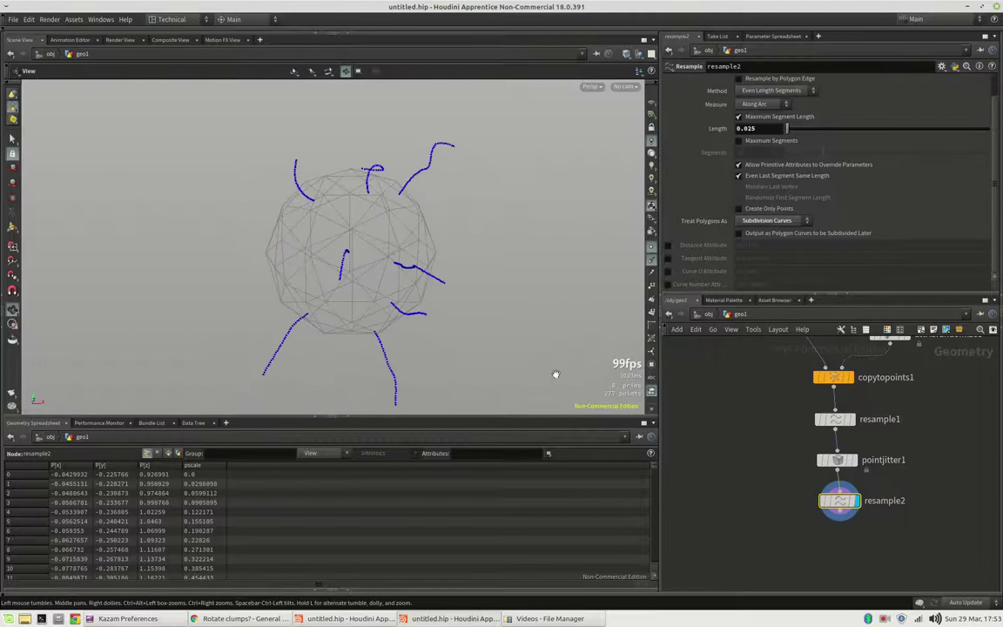
left_click(652, 266)
left_click_drag(409, 264, 579, 354)
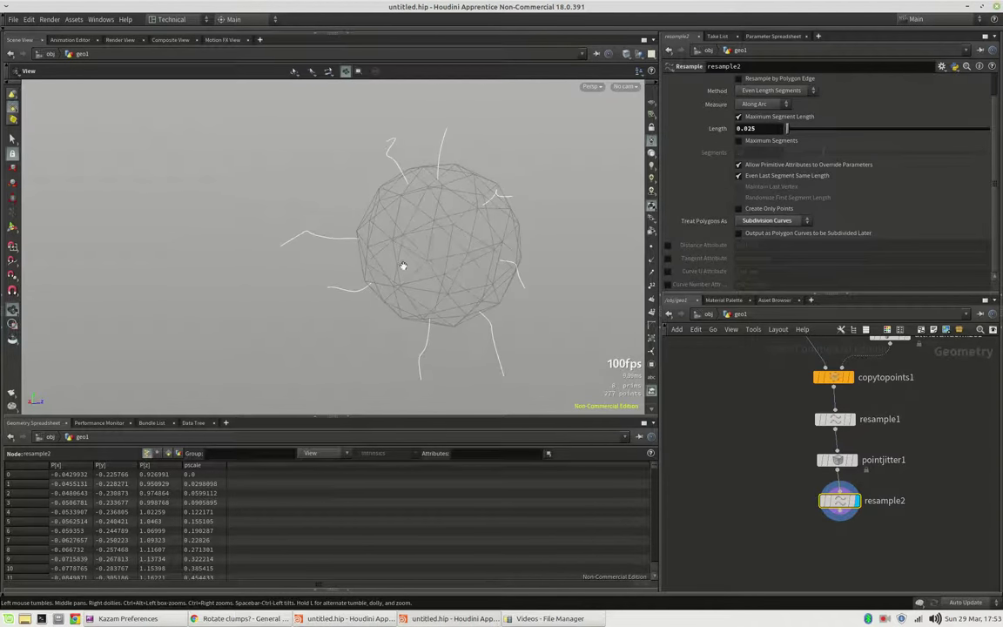
middle_click_drag(843, 532, 817, 482)
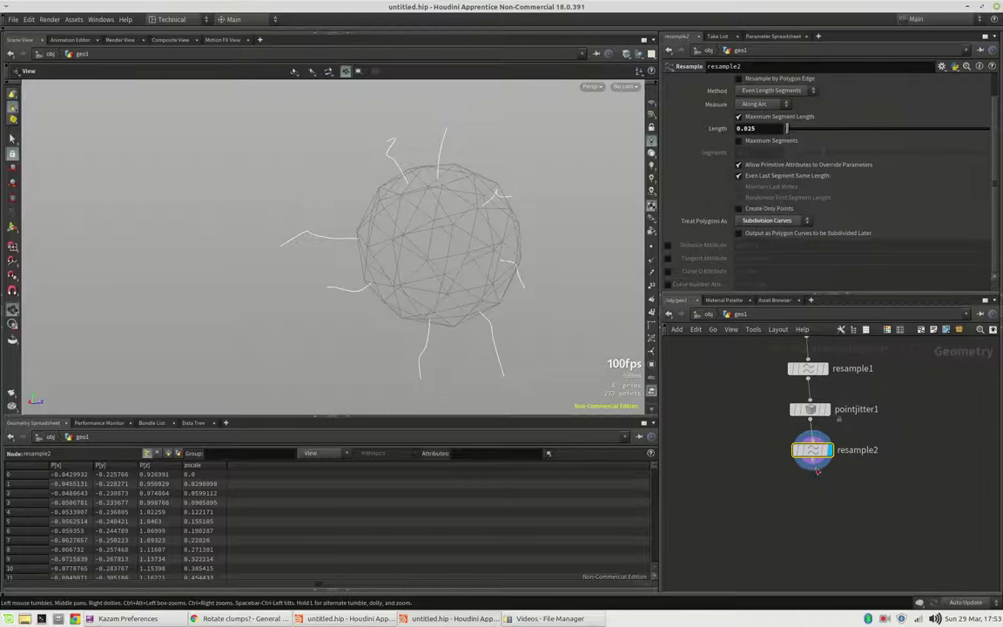
Step: Add an Orientation Along Curve node below resample2 using the 'orie' search
key("Tab")
type("orie")
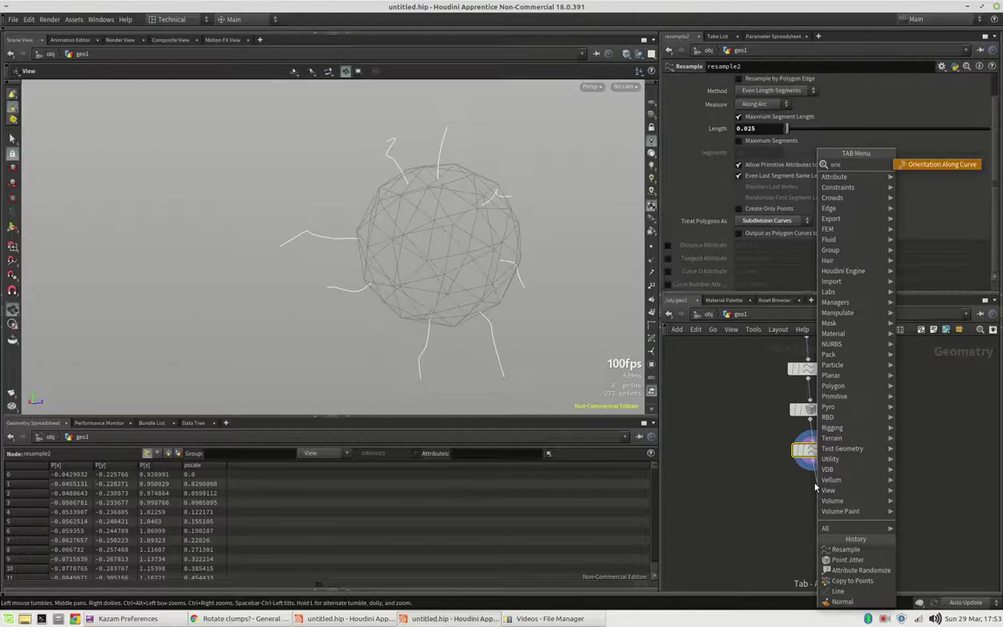
key("Return")
left_click(815, 491)
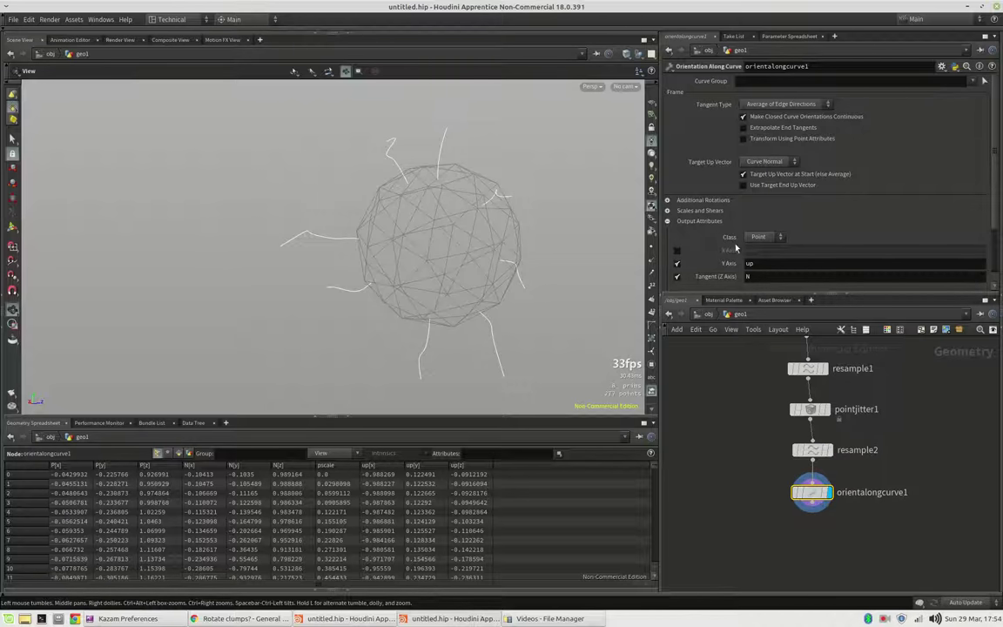
Step: Display the orientation vectors and switch off the X axis, Y axis and tangent outputs
left_click(651, 259)
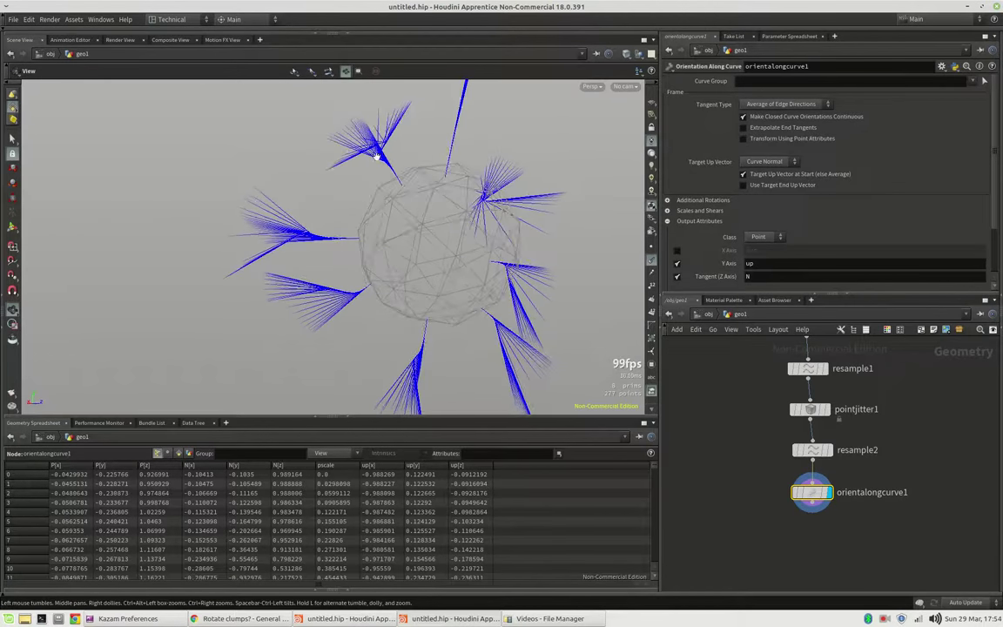
left_click(677, 251)
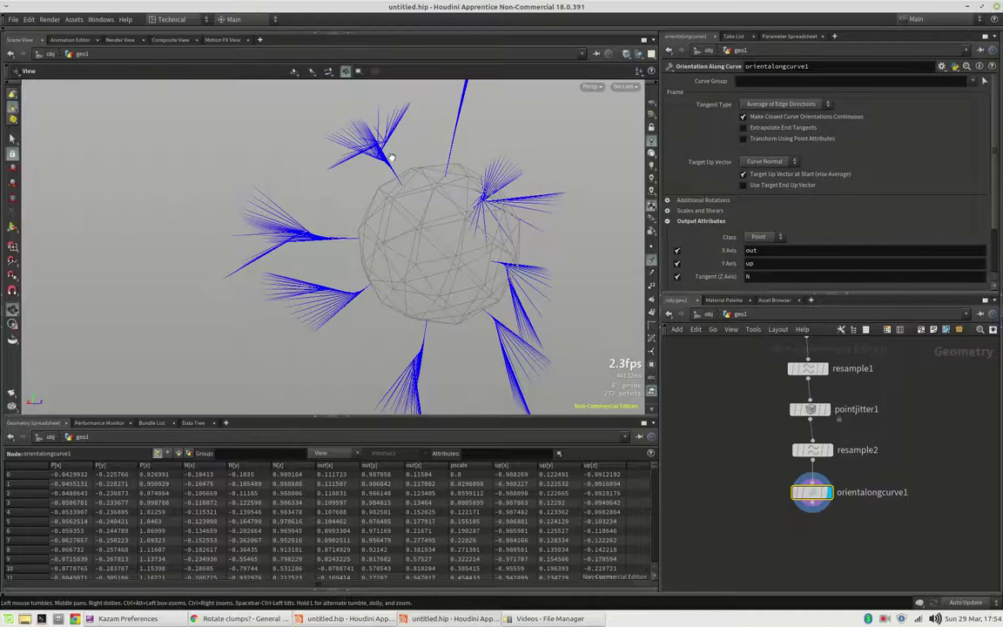
left_click(678, 251)
left_click(678, 263)
left_click(677, 276)
scroll(690, 261, "down", 2)
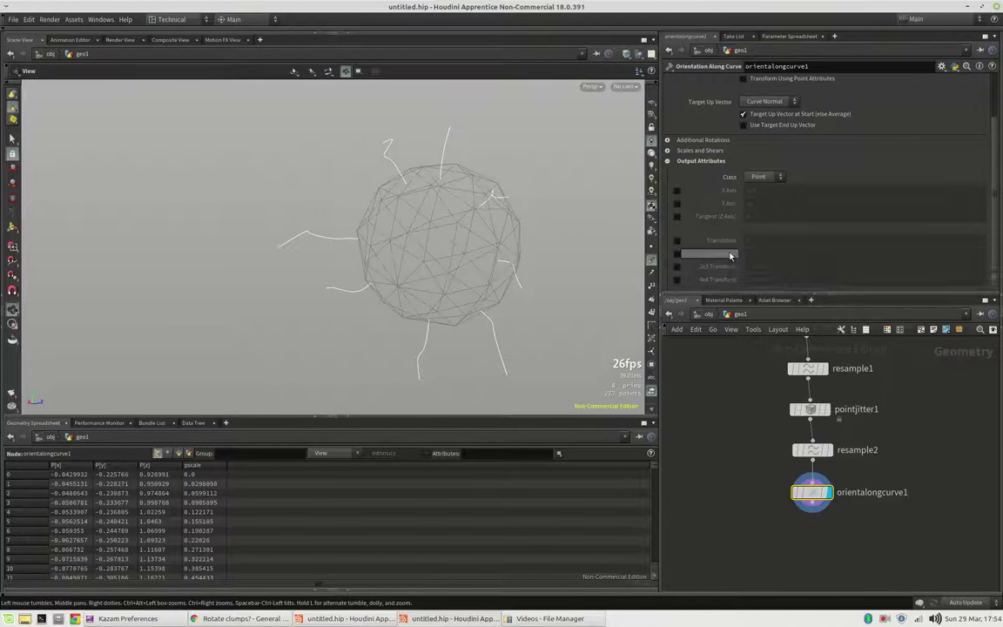
Step: Try translation, quaternion and 3x3 outputs, then settle on the 4x4 transform attribute
left_click(678, 242)
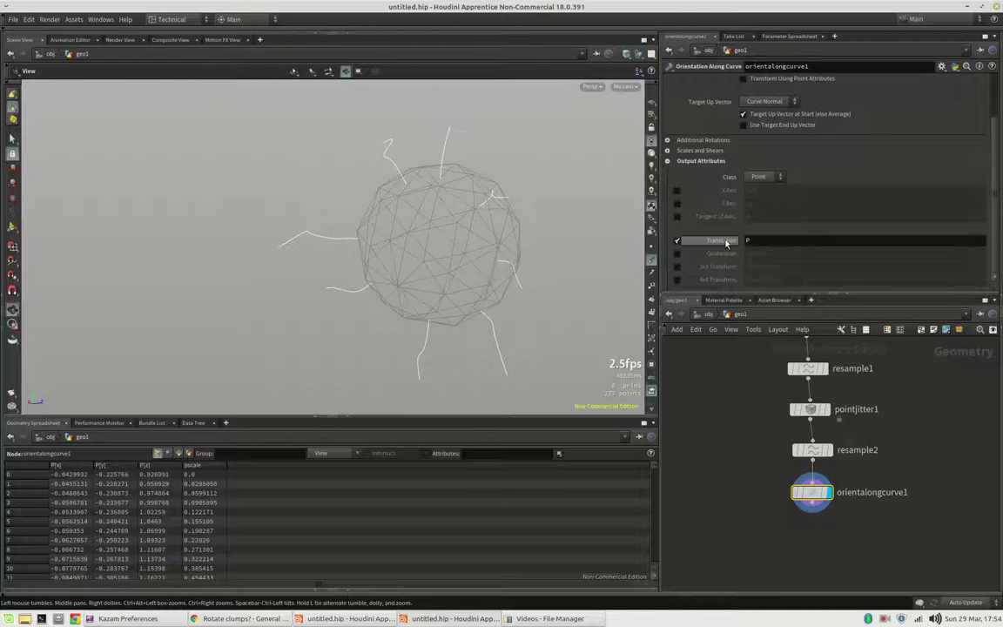
left_click(679, 241)
left_click(678, 254)
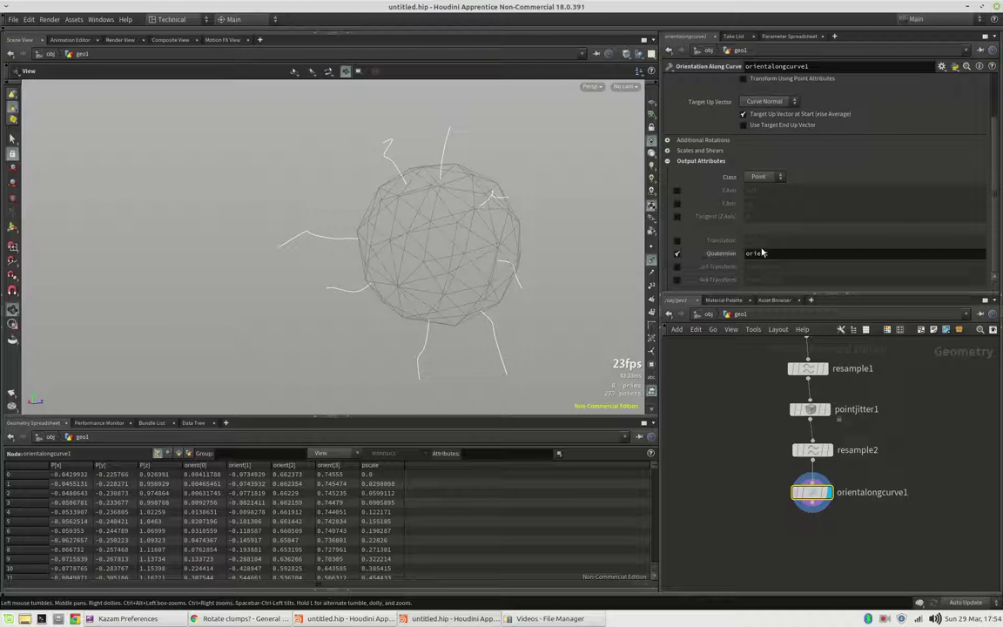
left_click(679, 253)
left_click(678, 267)
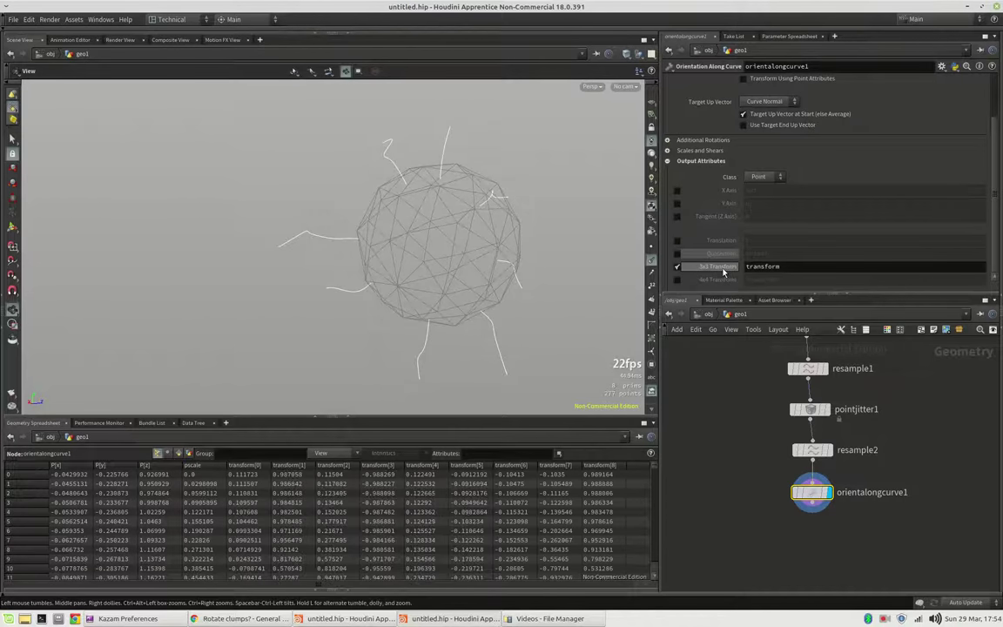
left_click(679, 280)
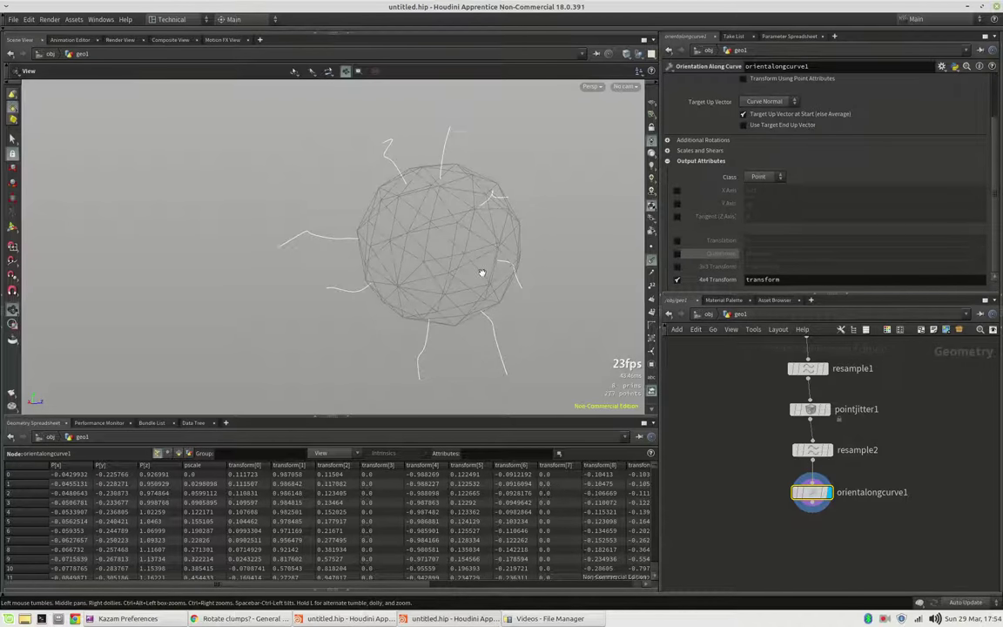
left_click_drag(481, 273, 543, 263)
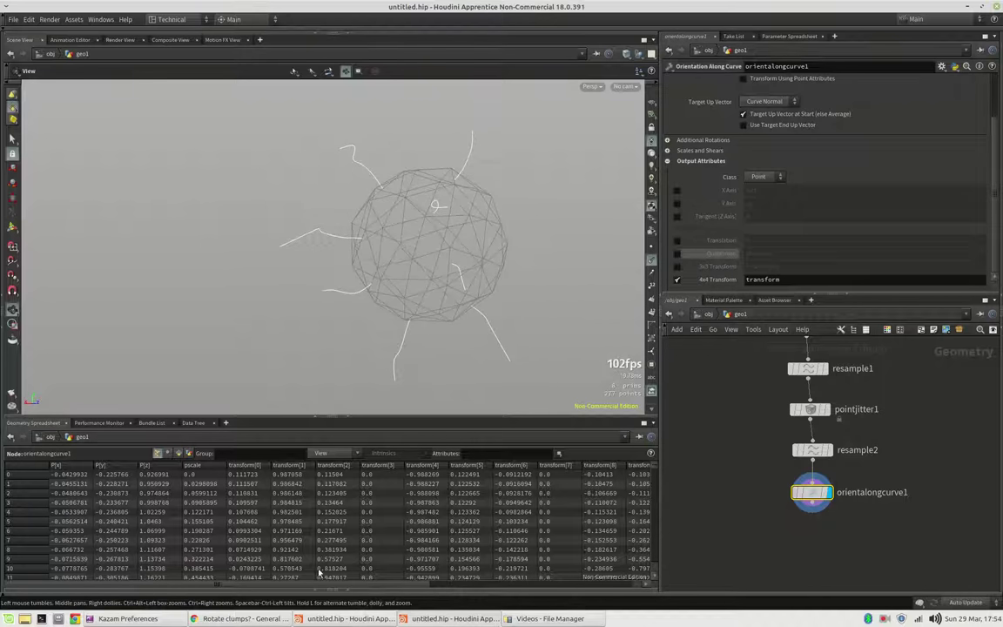
left_click_drag(318, 590, 286, 584)
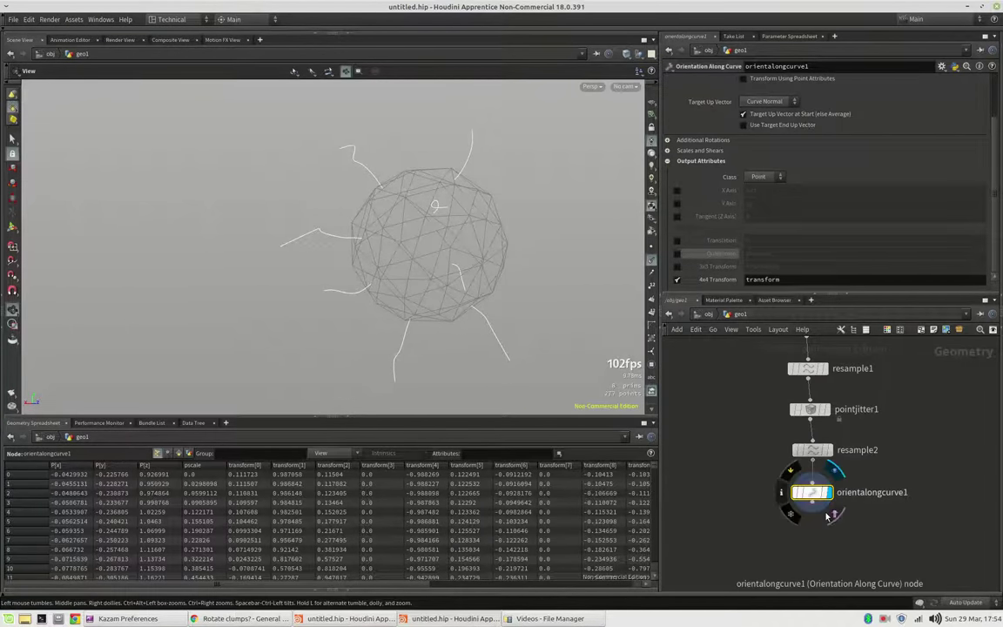
Step: Add a Null after orientalongcurve1 and rename it GUIDES
key("Tab")
type("null")
key("Return")
double_click(845, 533)
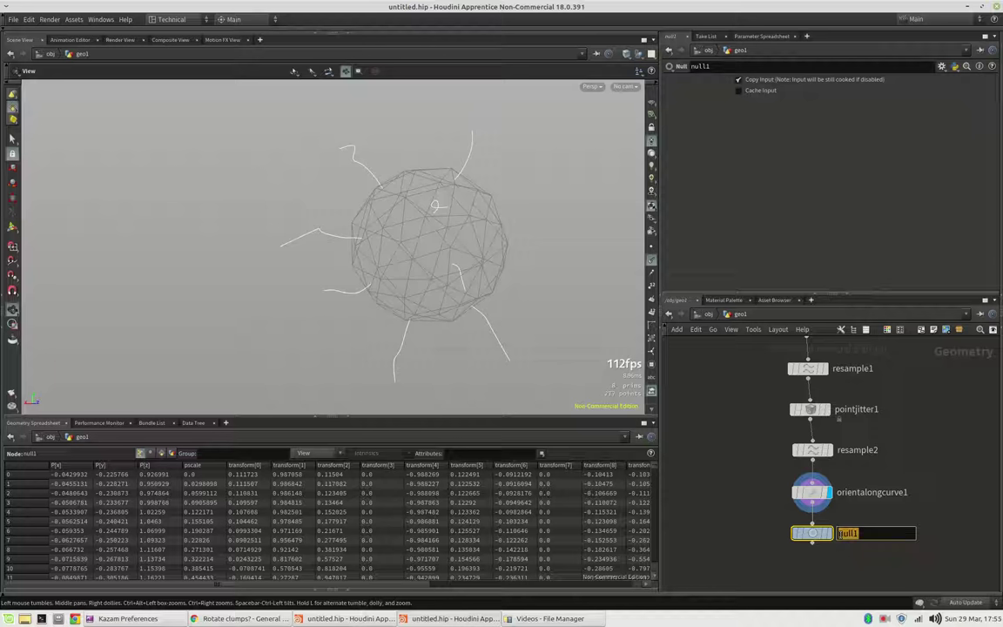
type("OU")
key("Return")
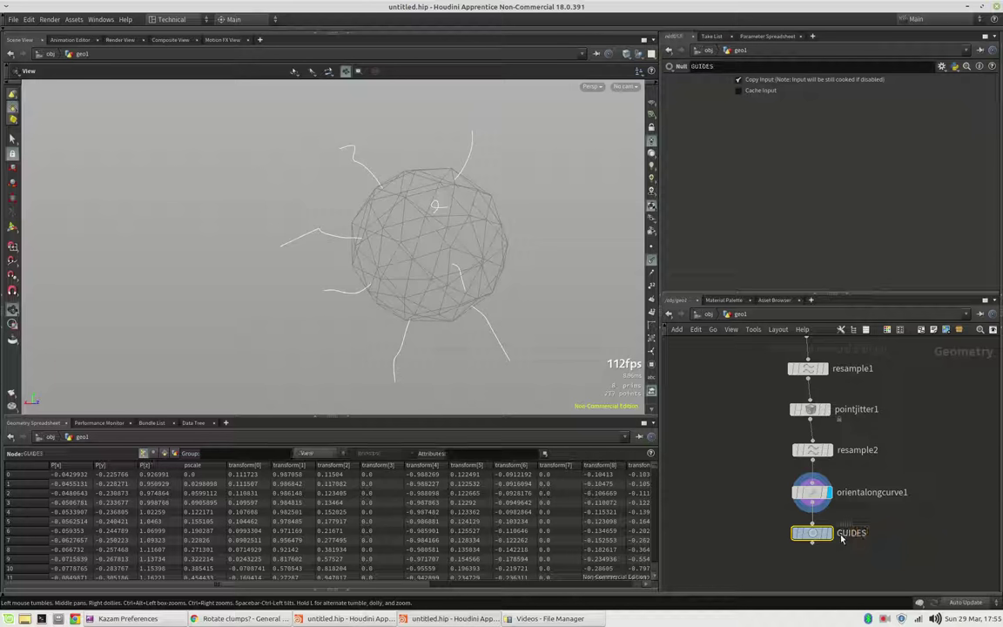
mouse_move(834, 540)
scroll(834, 540, "down", 5)
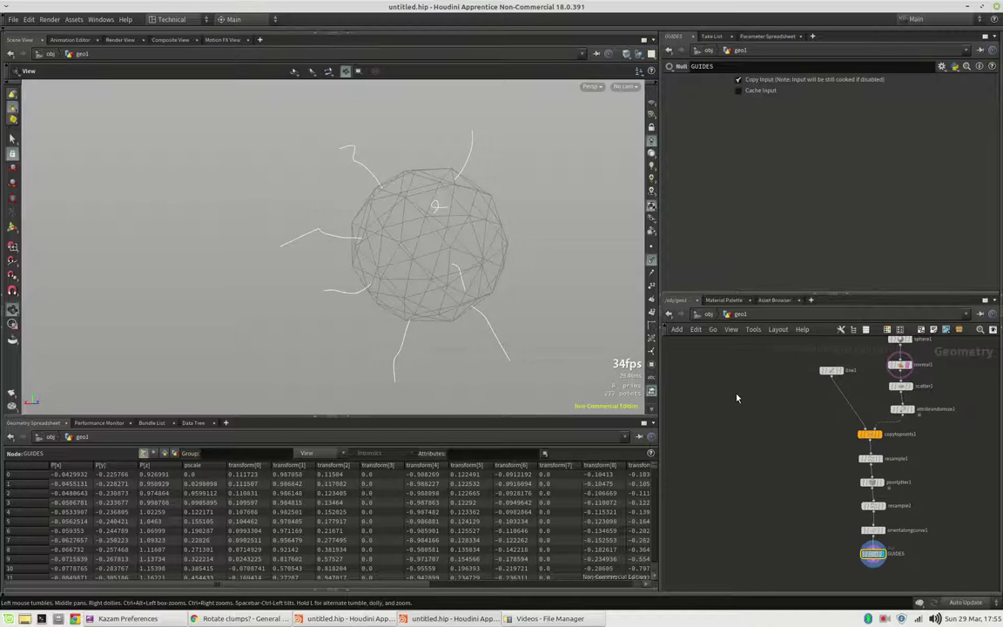
Step: Add a Tube node to the network and display it in the viewport
key("Tab")
type("tub")
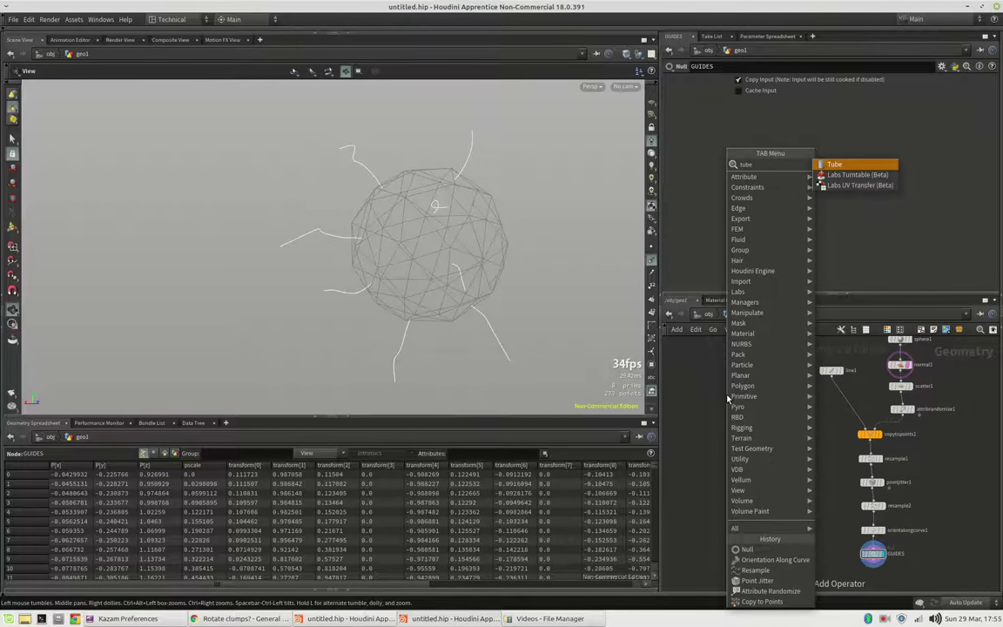
key("Return")
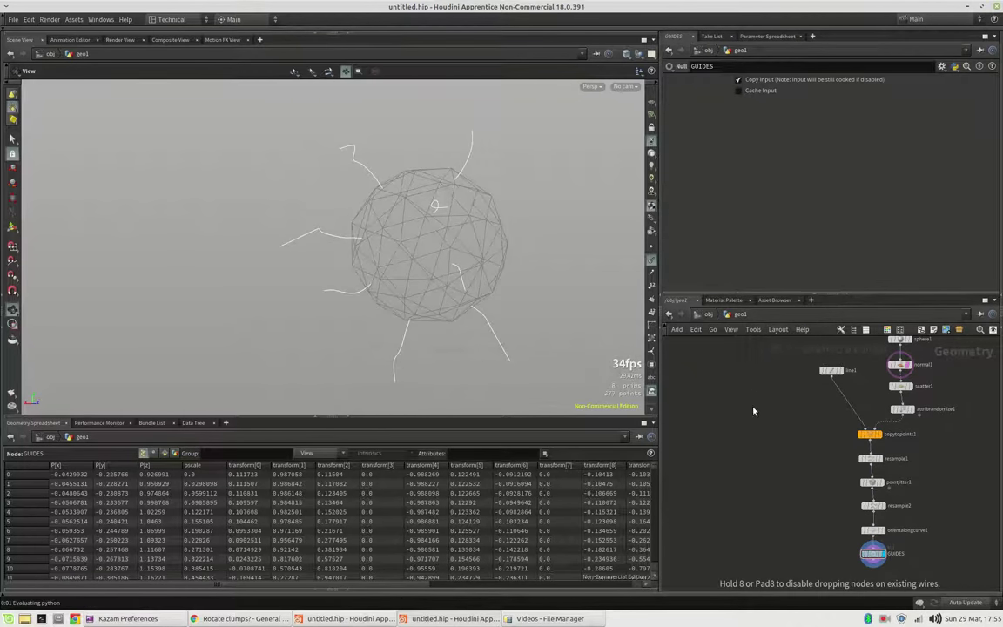
left_click(745, 402)
left_click(755, 402)
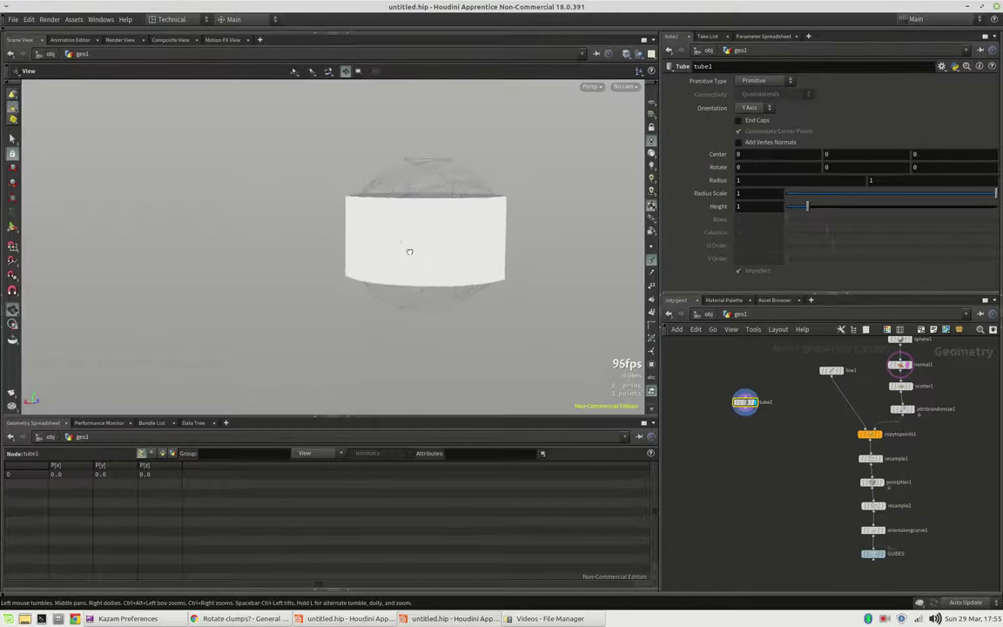
Step: Orient the tube along Z as polygon column lines, with smooth wireframe shading
left_click(754, 107)
left_click(751, 131)
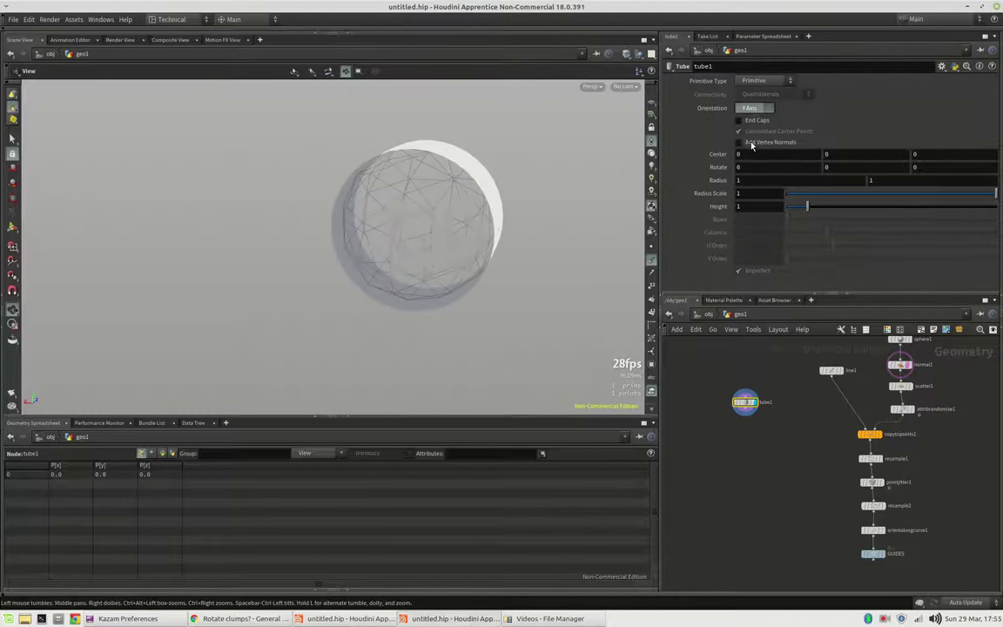
mouse_move(493, 189)
left_mouse_down()
mouse_move(406, 206)
mouse_move(480, 101)
left_mouse_up()
left_click(627, 54)
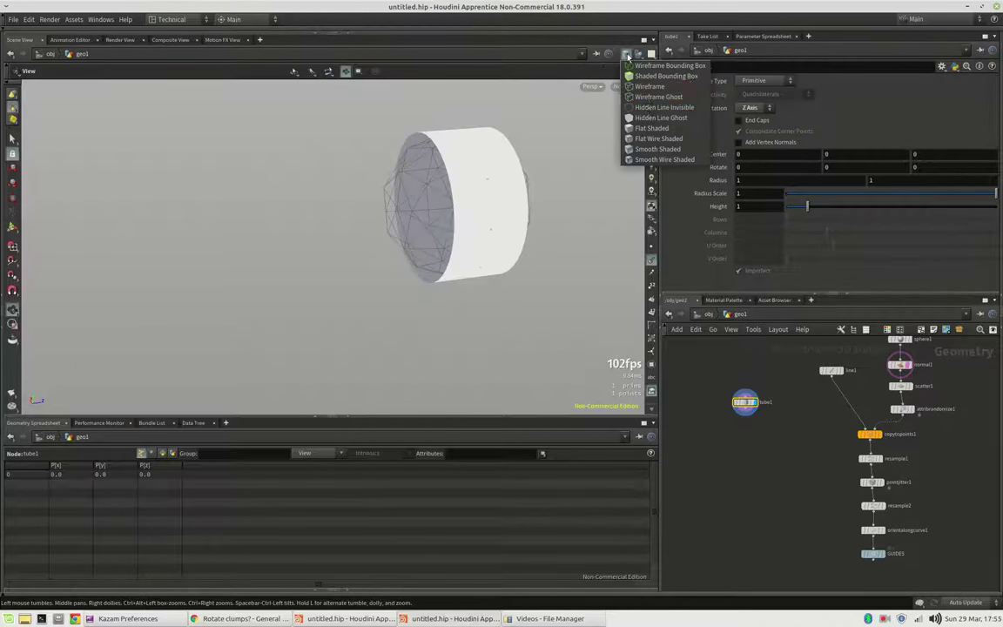
left_click(660, 160)
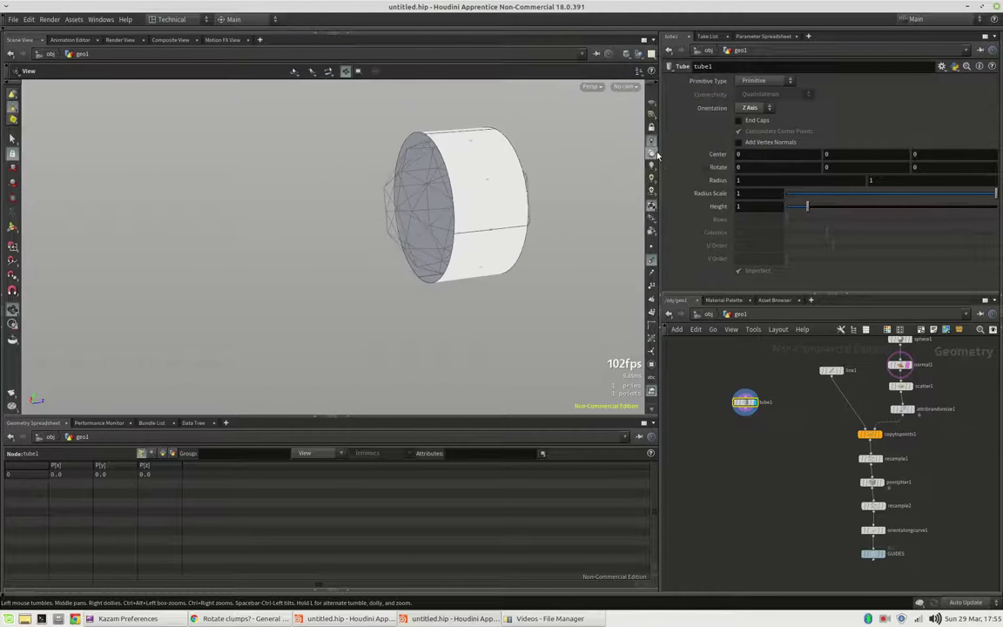
left_click(764, 80)
left_click(754, 90)
left_click_drag(447, 134, 391, 144)
left_click(767, 94)
left_click(750, 115)
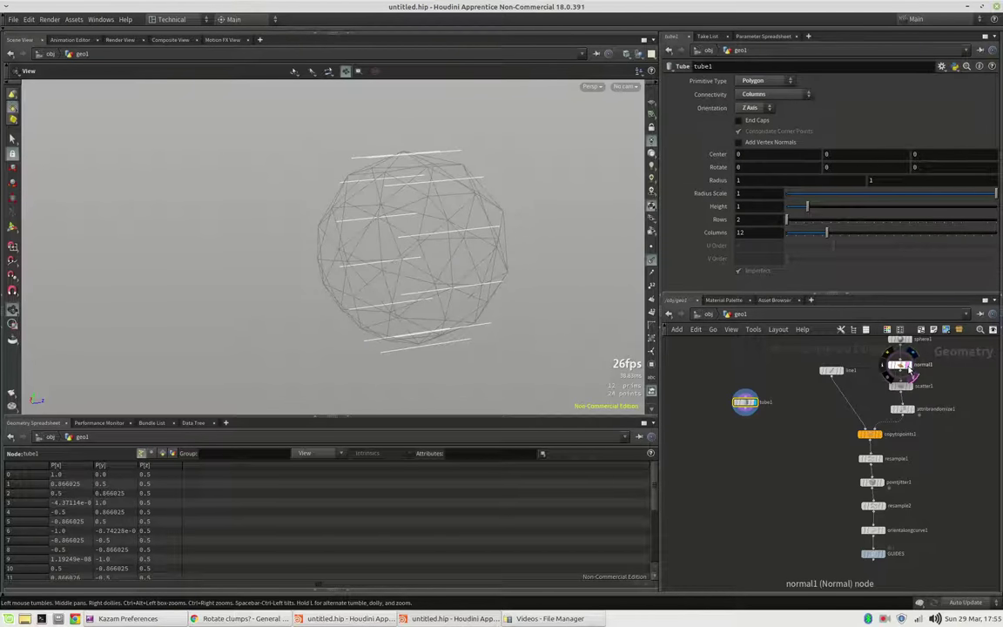
Step: Hide the sphere template, set radius scale 0.125 and first radius 0.2
left_click(909, 370)
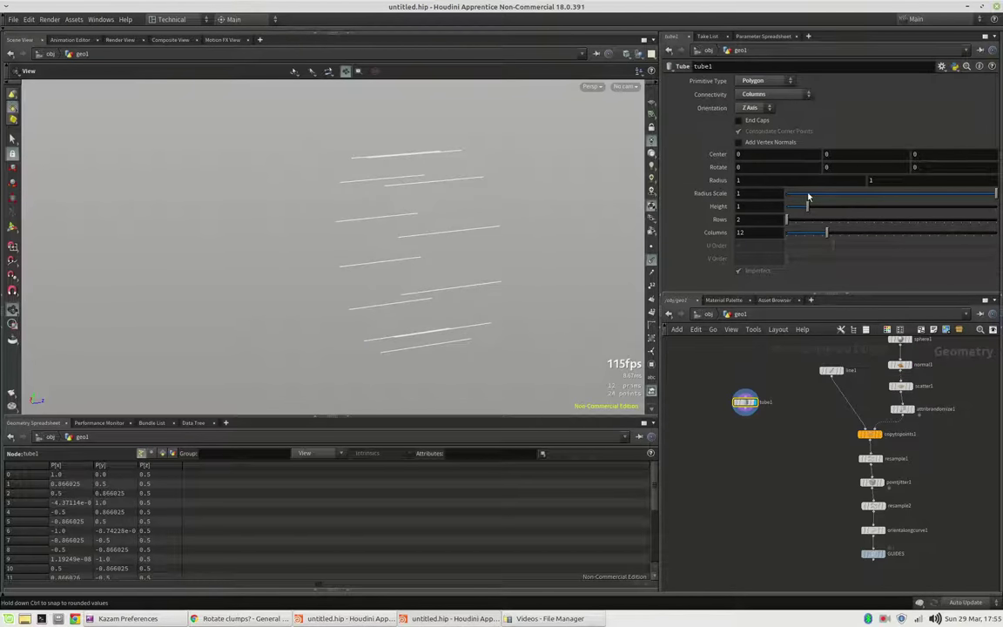
left_click_drag(808, 196, 813, 194)
key("BackSpace")
type("4")
key("Return")
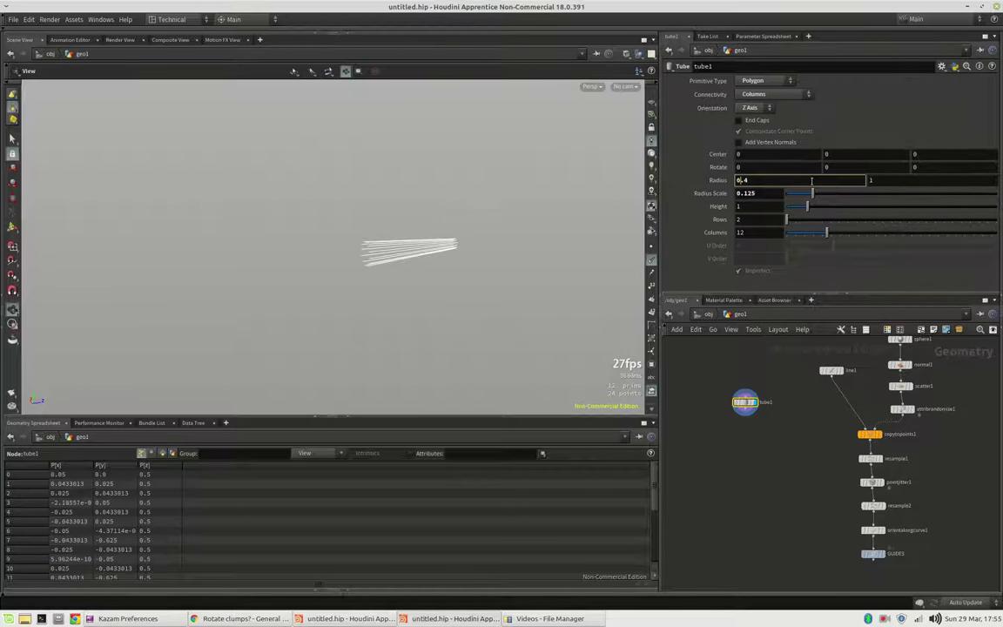
key("BackSpace")
type("2")
key("Return")
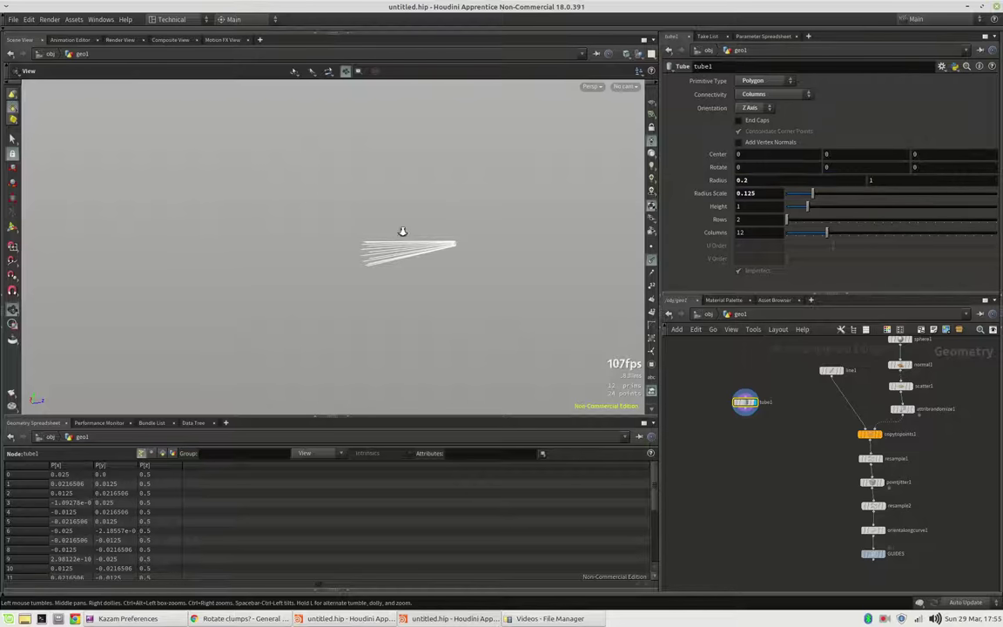
left_click_drag(419, 231, 587, 247)
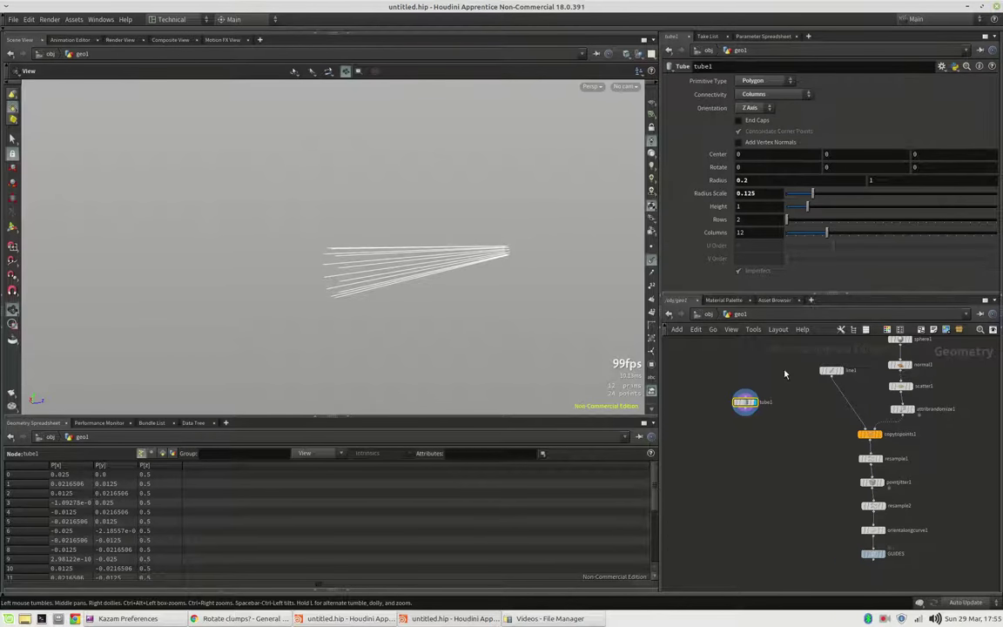
scroll(745, 402, "up", 4)
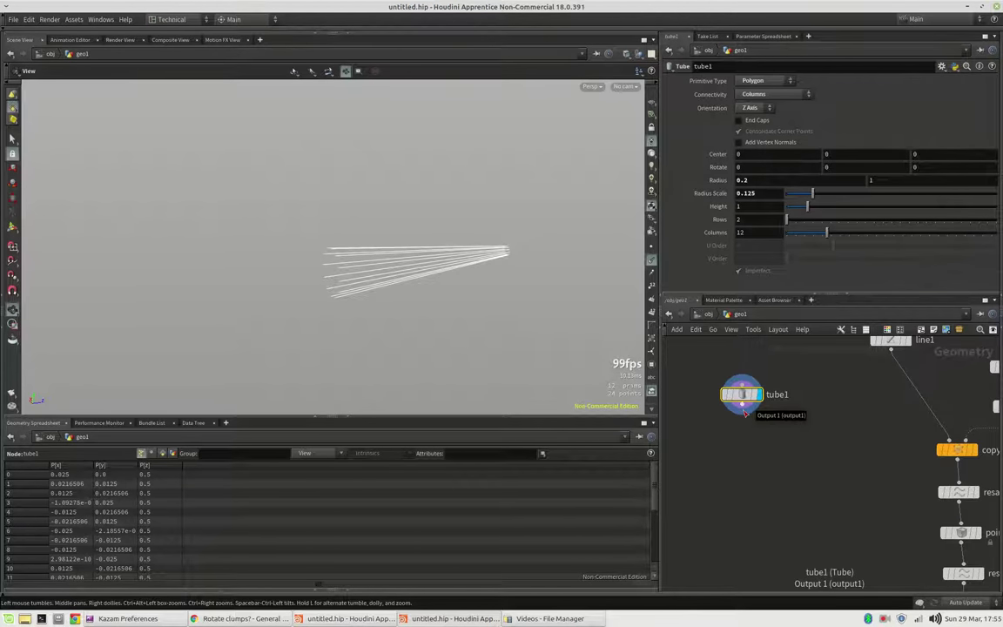
Step: Add a Resample node, resample3, below tube1
left_click(745, 415)
key("Tab")
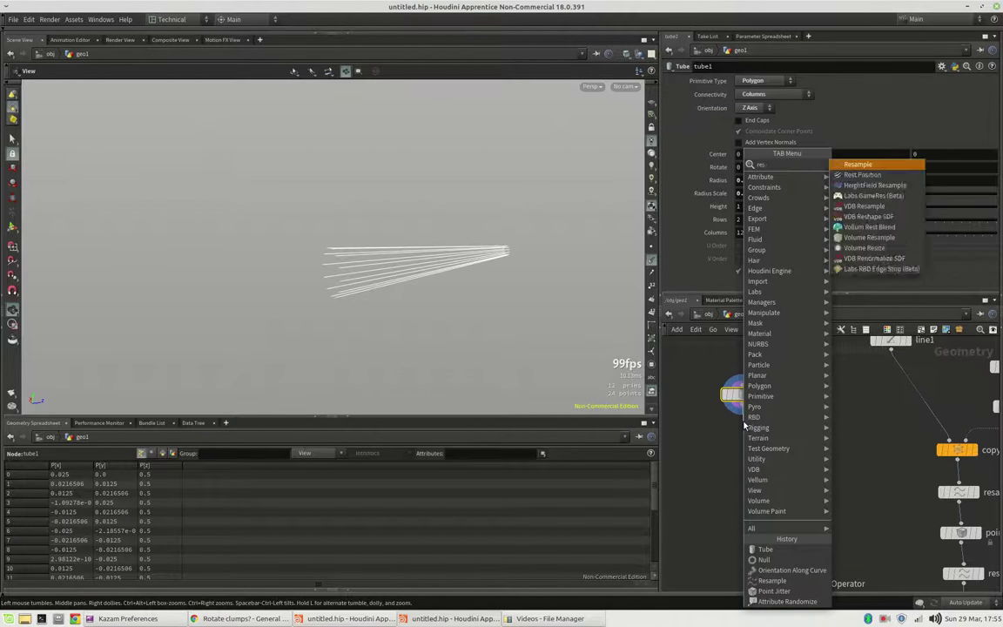
type("resample")
key("Return")
left_click(745, 424)
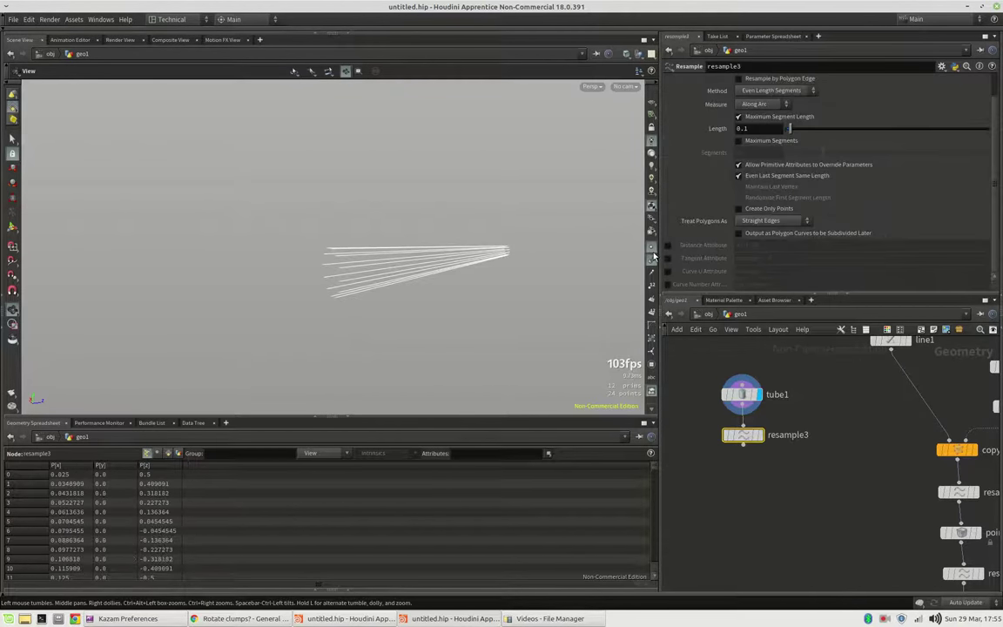
mouse_move(754, 438)
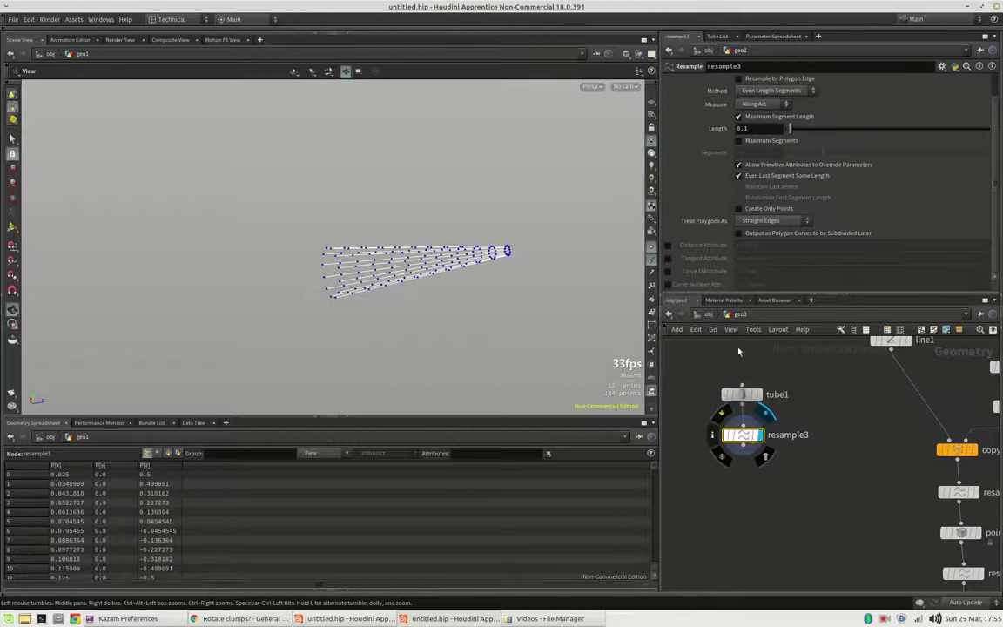
Step: Turn off Maximum Segment Length and output Curve U as a pscale attribute
left_click(738, 116)
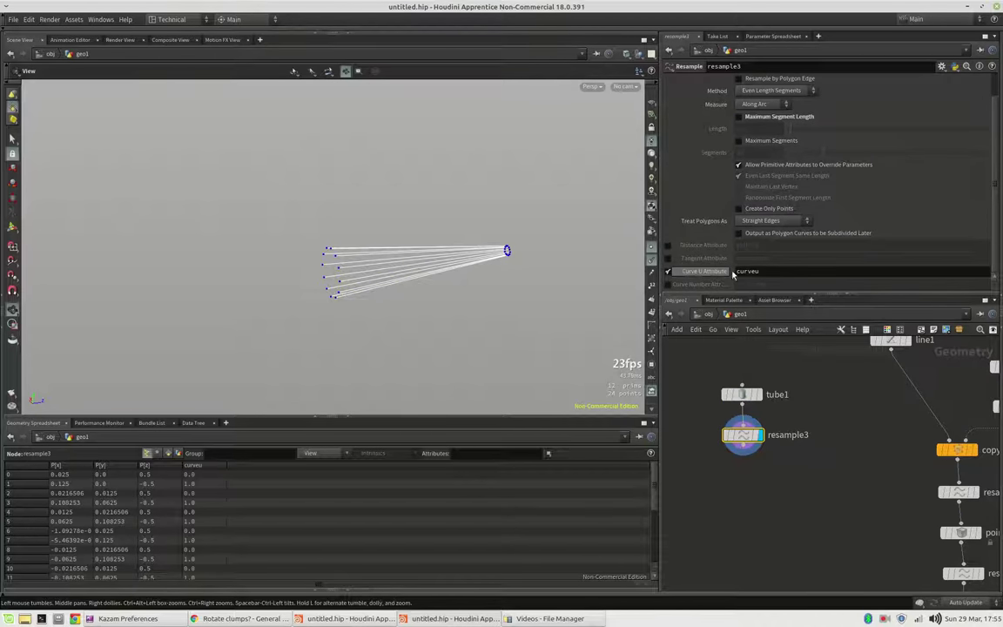
left_click(668, 270)
type("ps")
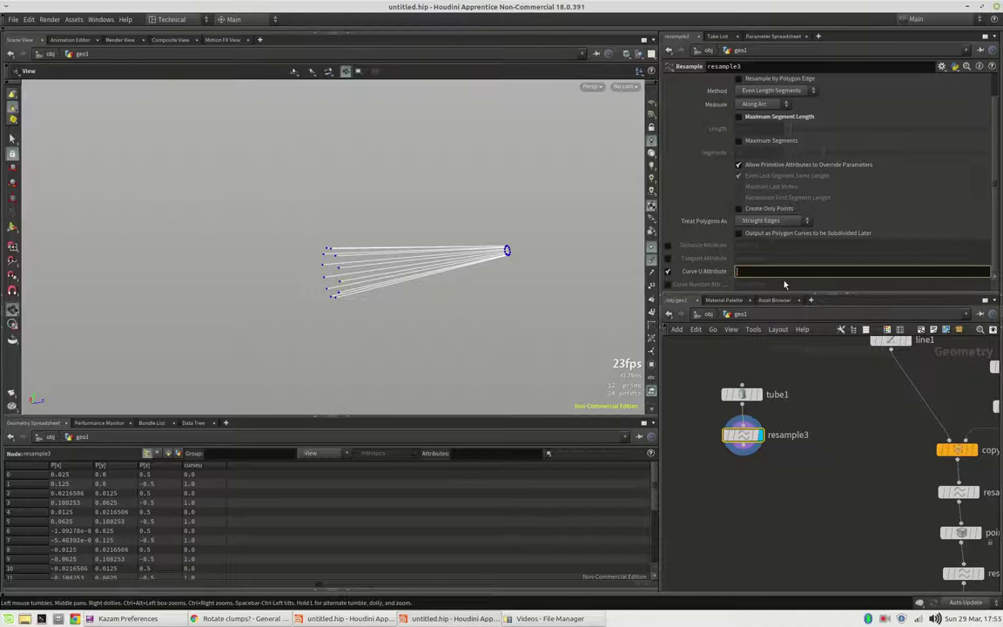
type("cale")
key("Return")
Step: Add a Point Jitter node after resample3 and display its result
left_click(743, 454)
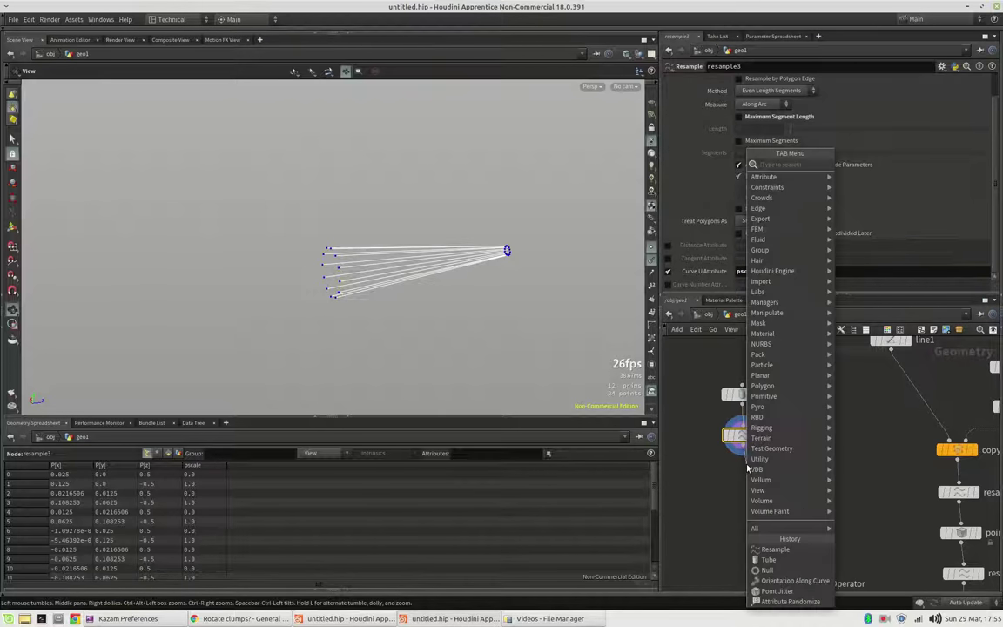
key("Escape")
left_click(747, 470)
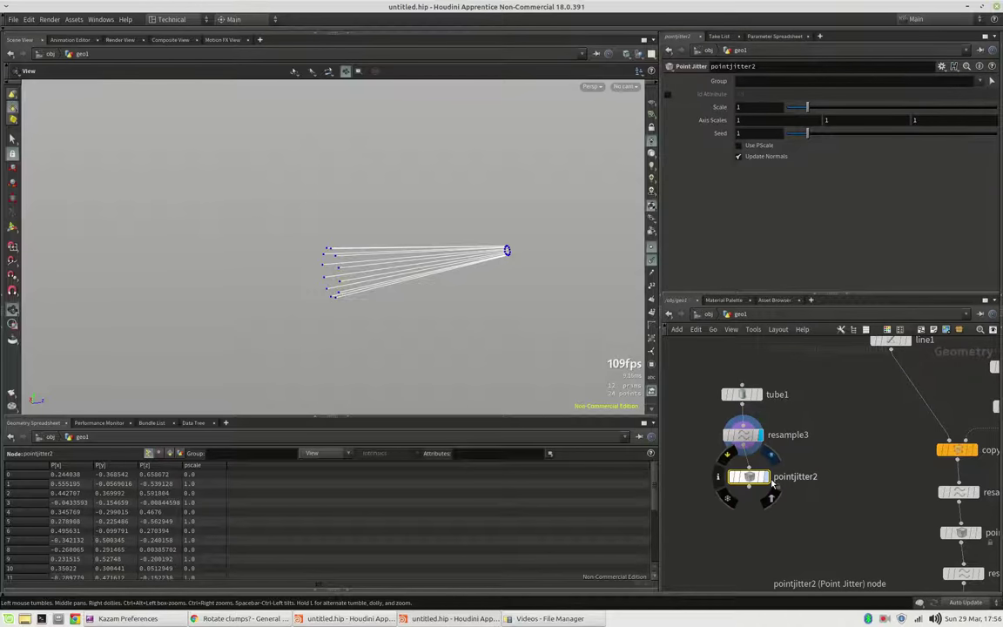
left_click(770, 494)
Step: Scale the jitter by pscale at 0.35 and raise tube1's columns to 23
left_click(764, 146)
left_click_drag(576, 307, 544, 248)
left_click_drag(808, 106, 791, 106)
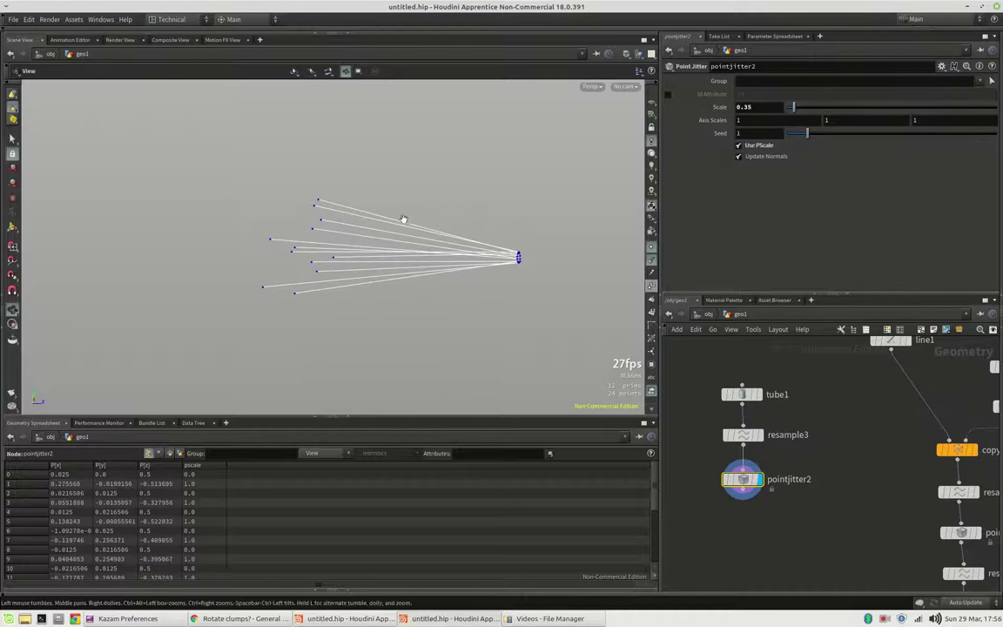
left_click_drag(405, 224, 452, 216)
left_click(741, 395)
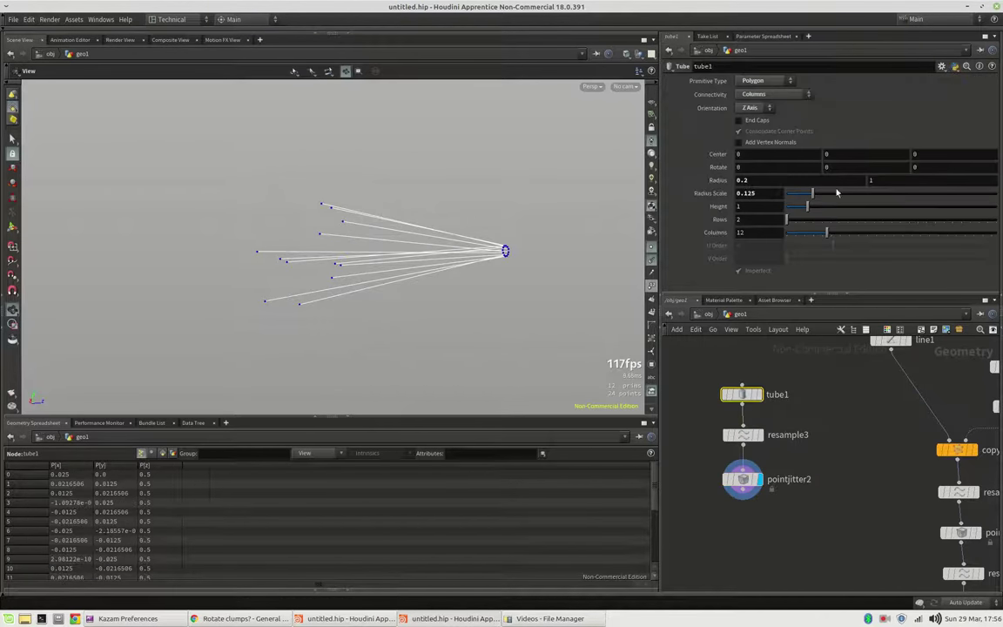
left_click_drag(832, 236, 877, 234)
Step: Add resample4 after pointjitter2 and make it the displayed node
left_click(743, 499)
key("Tab")
type("res")
key("Return")
left_click(745, 523)
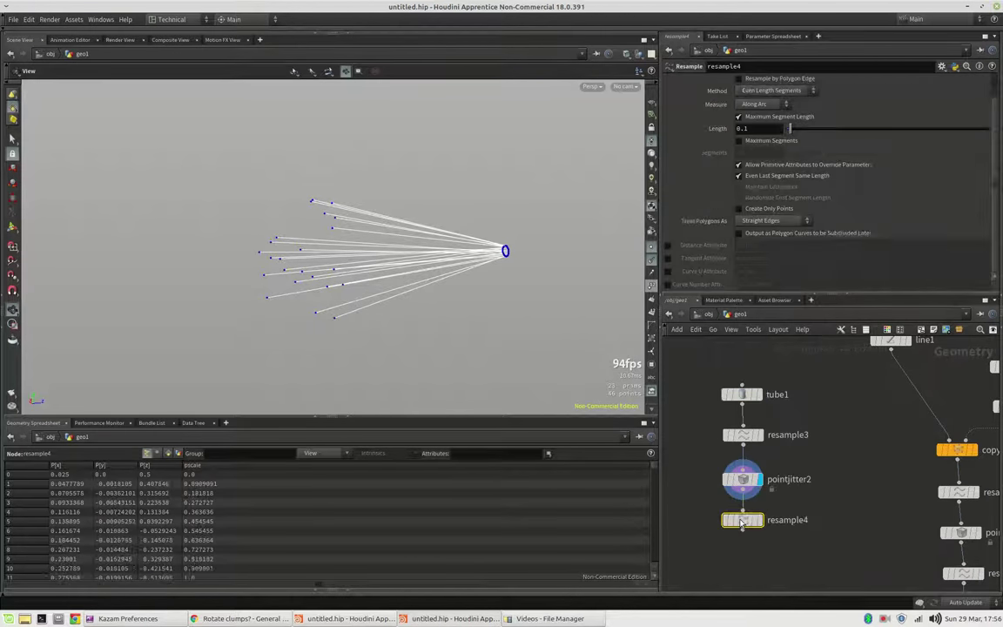
left_click(761, 521)
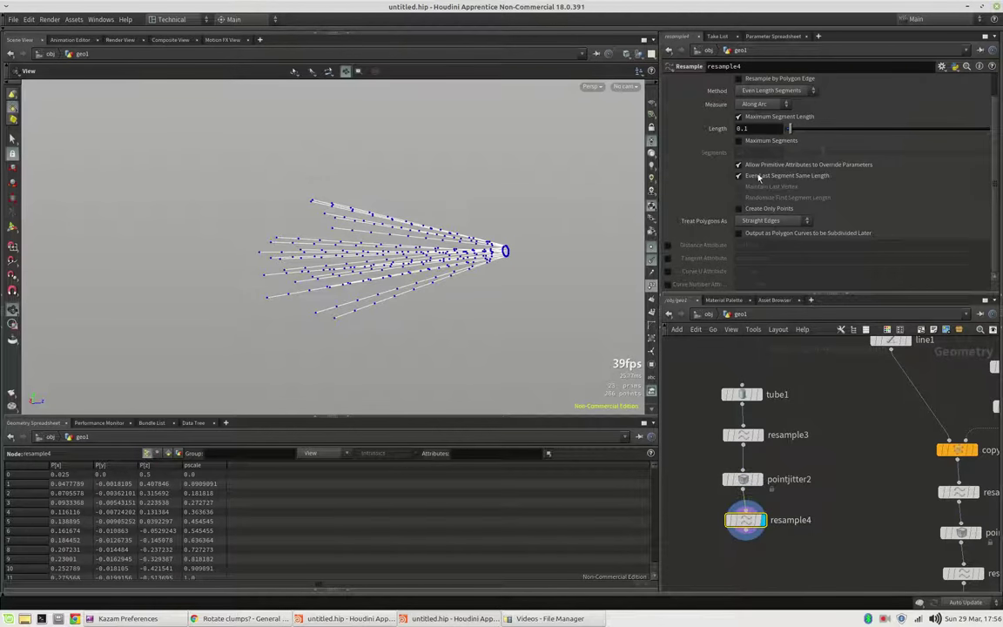
Step: Set resample4's segment length to 0.01, briefly checking the dense points
left_click(742, 129)
type("0.01")
key("Return")
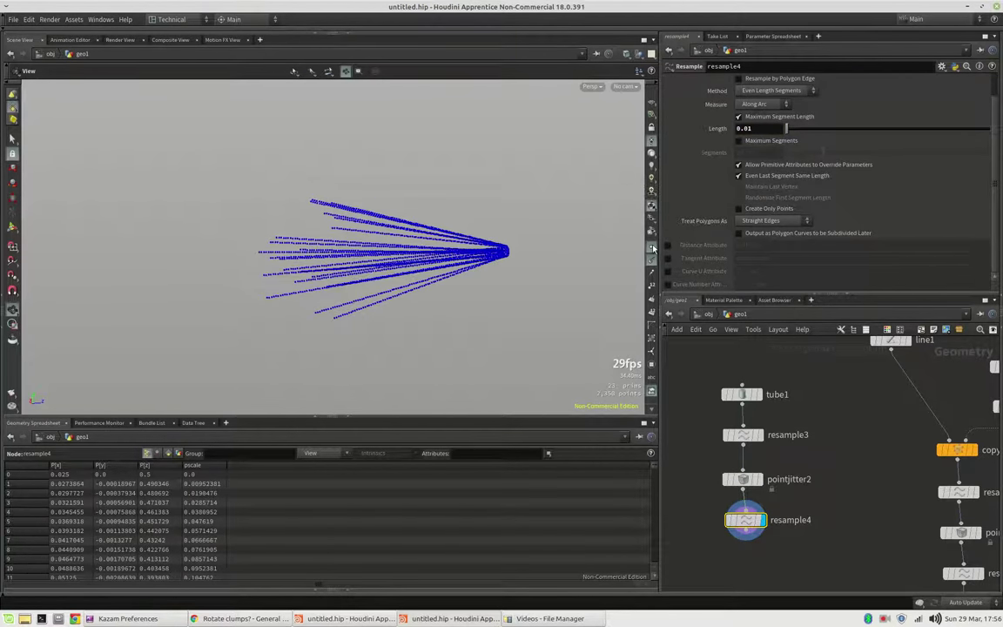
left_click_drag(357, 264, 425, 240)
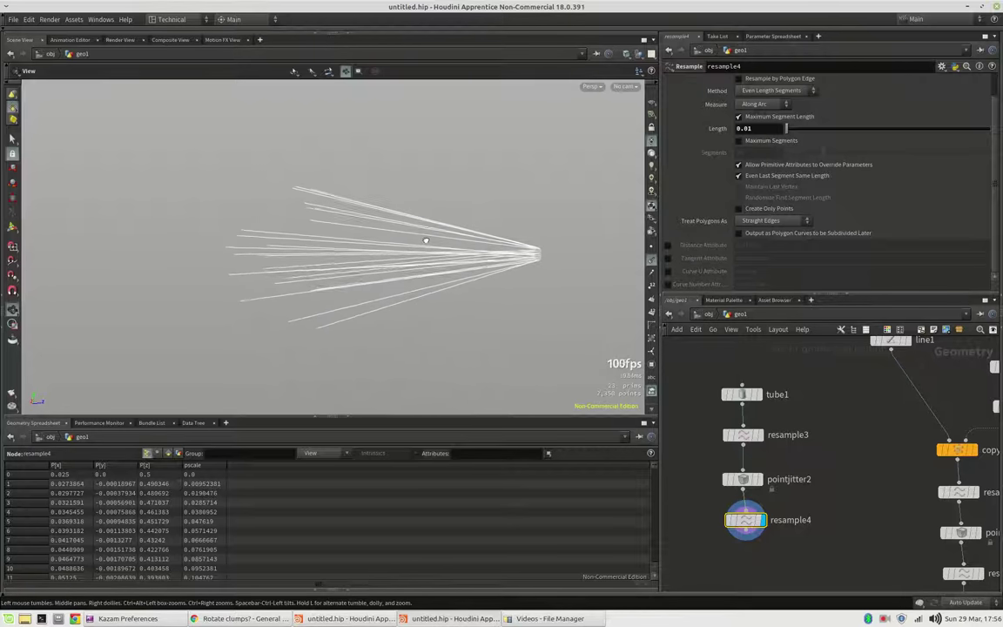
left_click(650, 247)
left_click_drag(523, 234, 512, 356)
left_click(649, 251)
Step: Add a Point VOP below resample4 and name it twist
key("f")
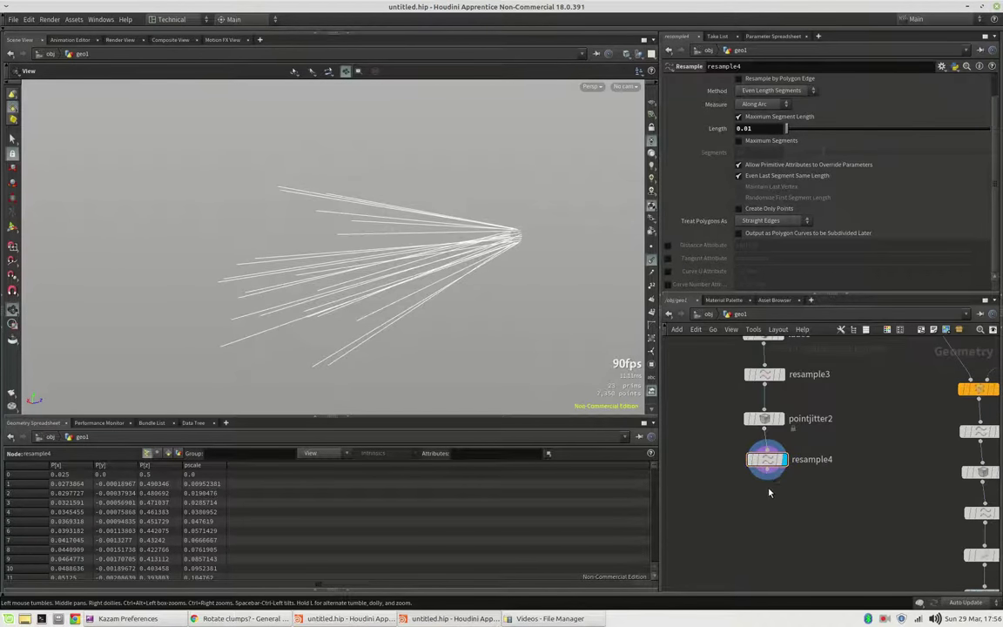
key("Tab")
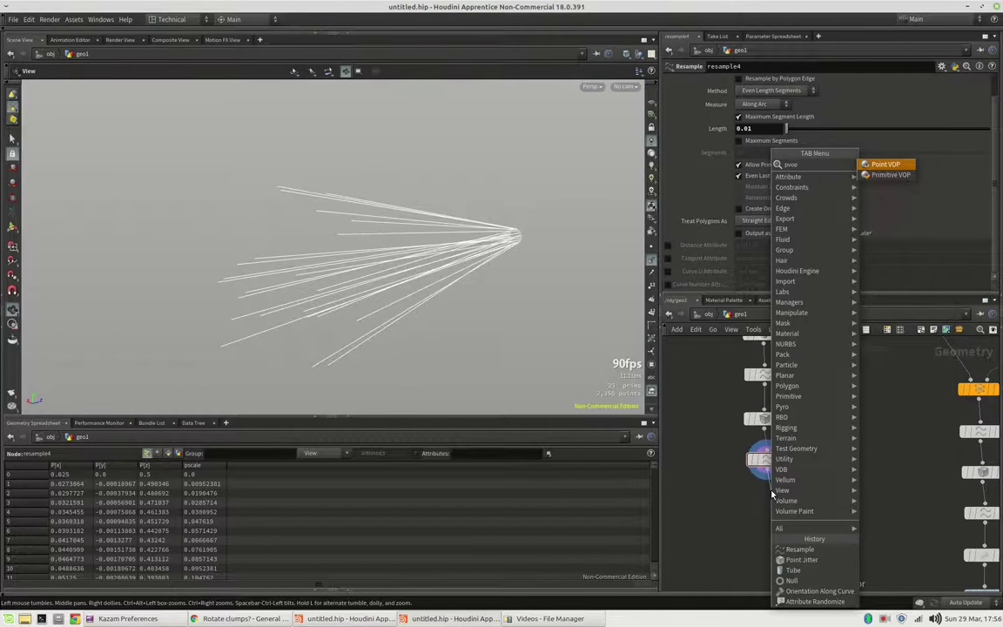
key("Escape")
key("Tab")
type("pointvop")
key("Return")
left_click(770, 500)
double_click(816, 501)
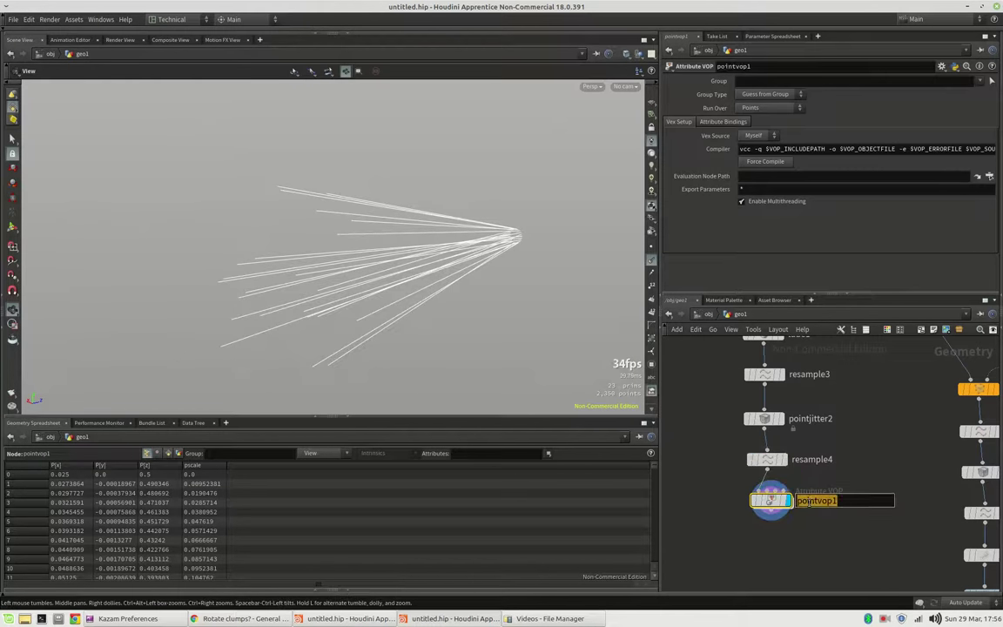
type("twist")
key("Return")
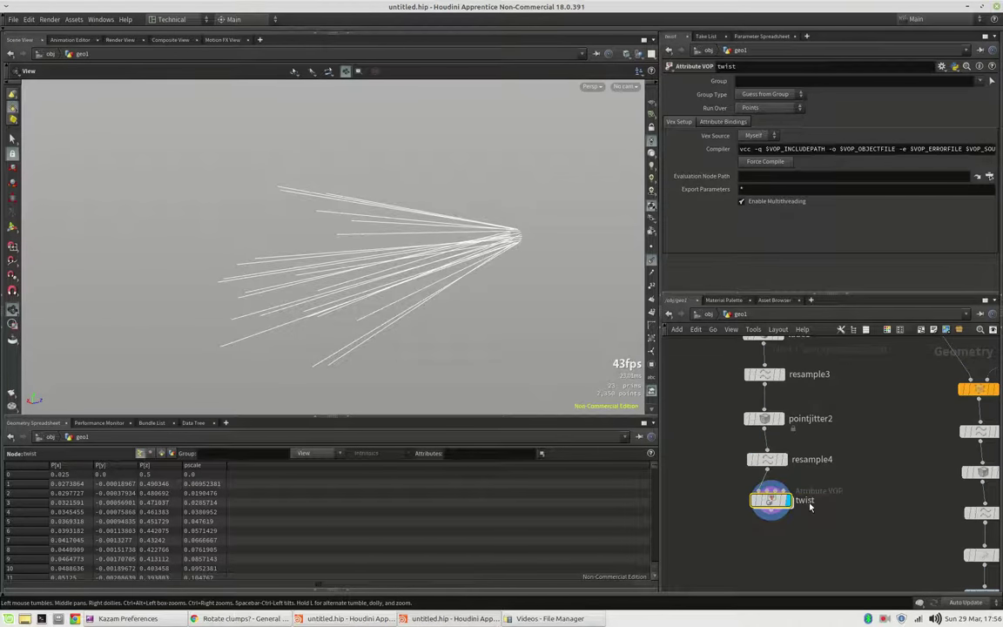
Step: Dive into twist, widen the panes and rearrange the globals and output nodes
double_click(771, 502)
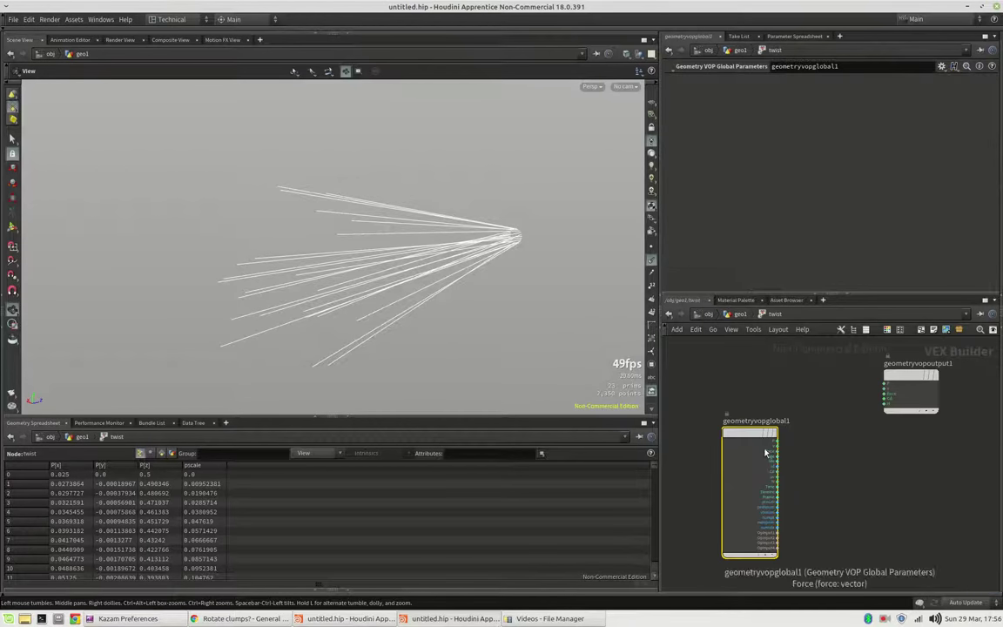
left_click_drag(659, 482, 355, 481)
left_click_drag(620, 440, 380, 397)
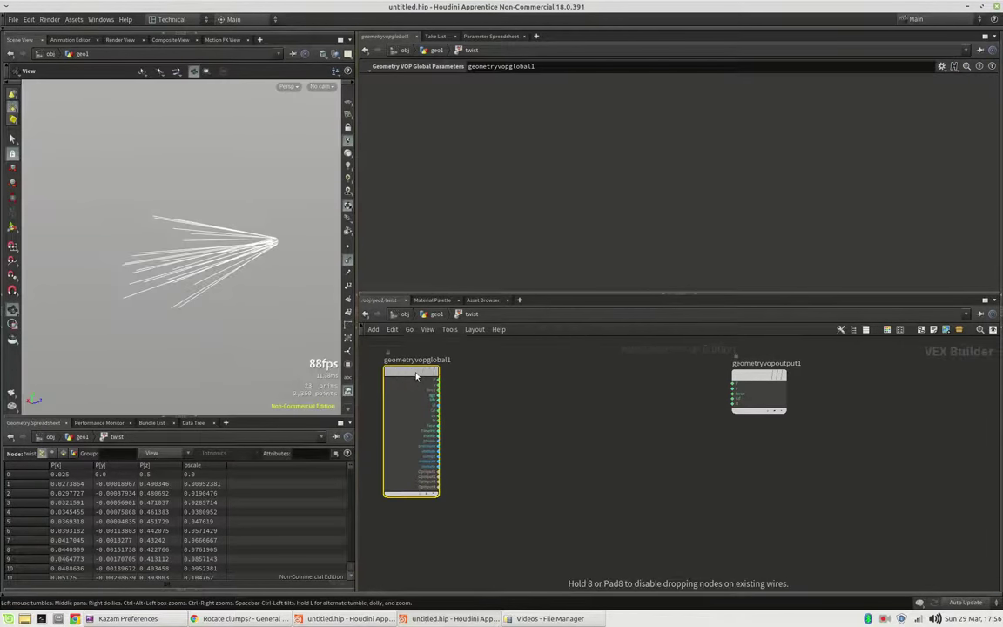
scroll(593, 452, "up", 2)
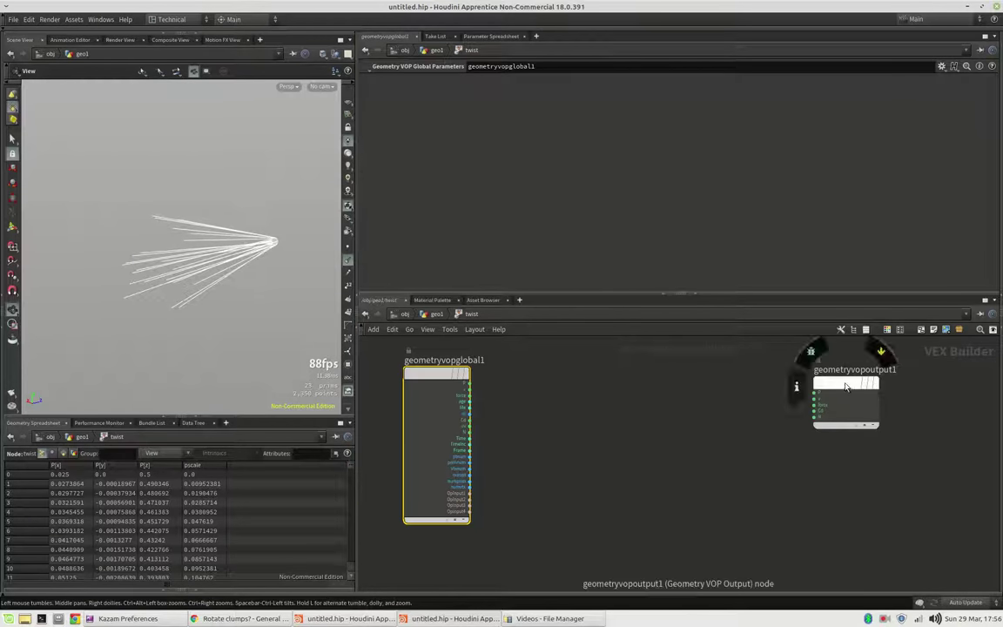
left_click_drag(849, 385, 874, 389)
Step: Add an Anti-Aliased Noise node wired from the globals' P output
left_click(469, 386)
key("Tab")
type("noi")
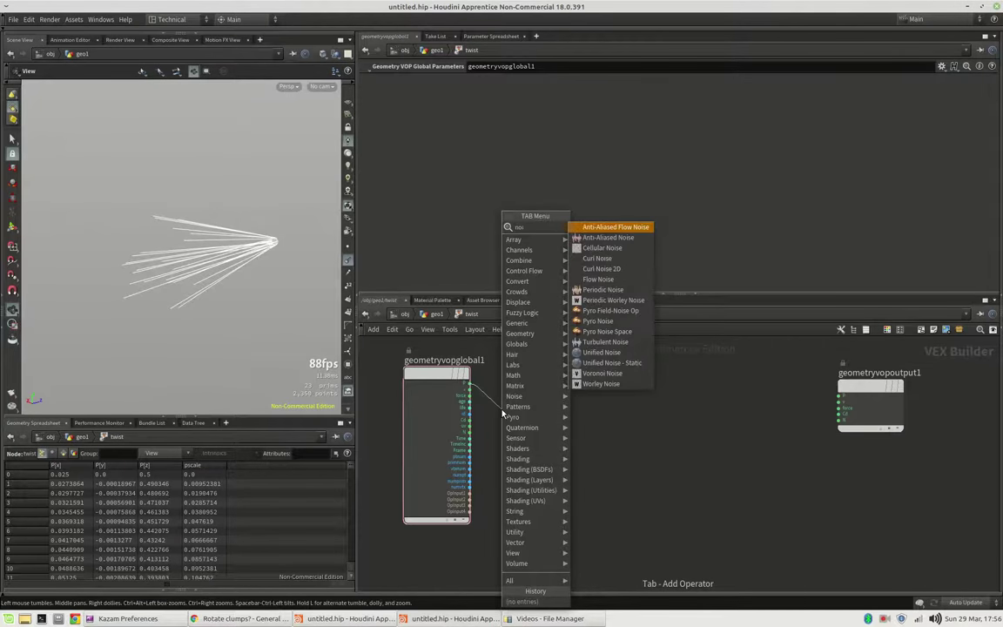
key("Down")
key("Return")
left_click(538, 409)
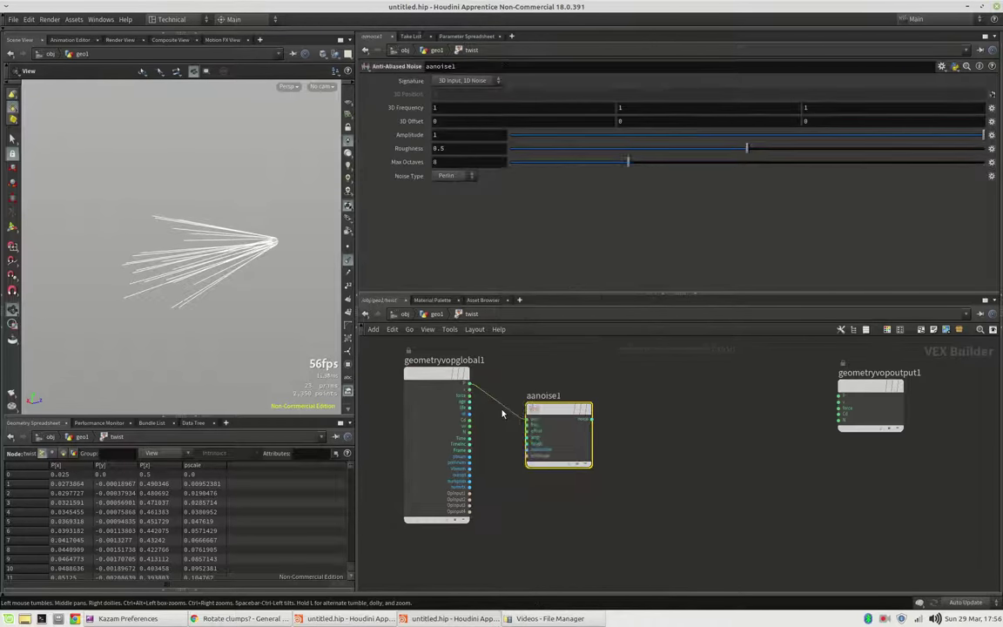
left_click_drag(538, 409, 533, 430)
Step: Set the noise Max Octaves to 2 and Roughness to 0.217
left_click_drag(627, 162, 541, 168)
left_click_drag(549, 436, 551, 451)
left_click(612, 148)
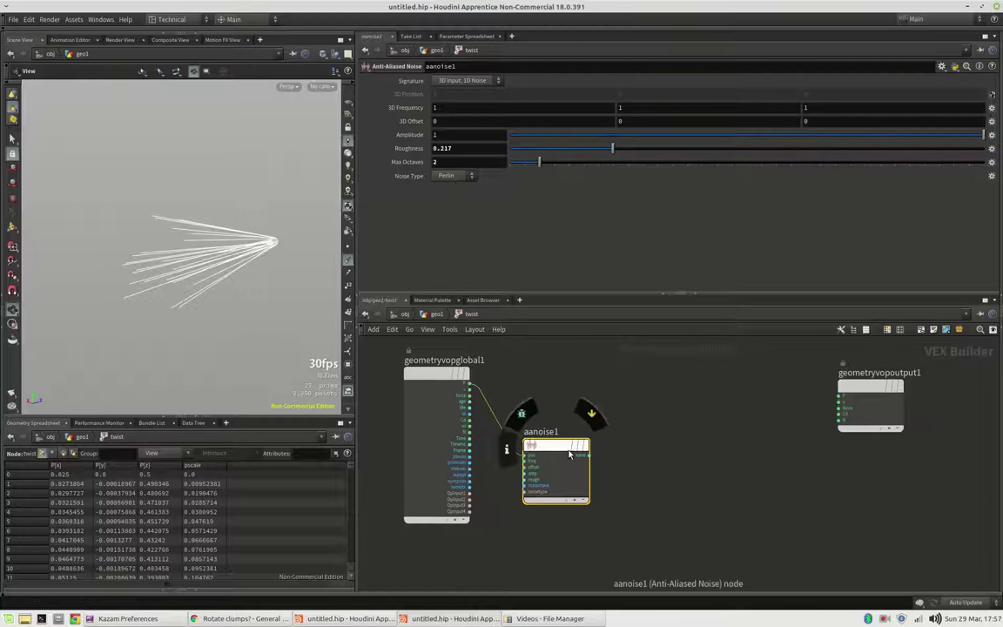
left_click_drag(570, 448, 567, 462)
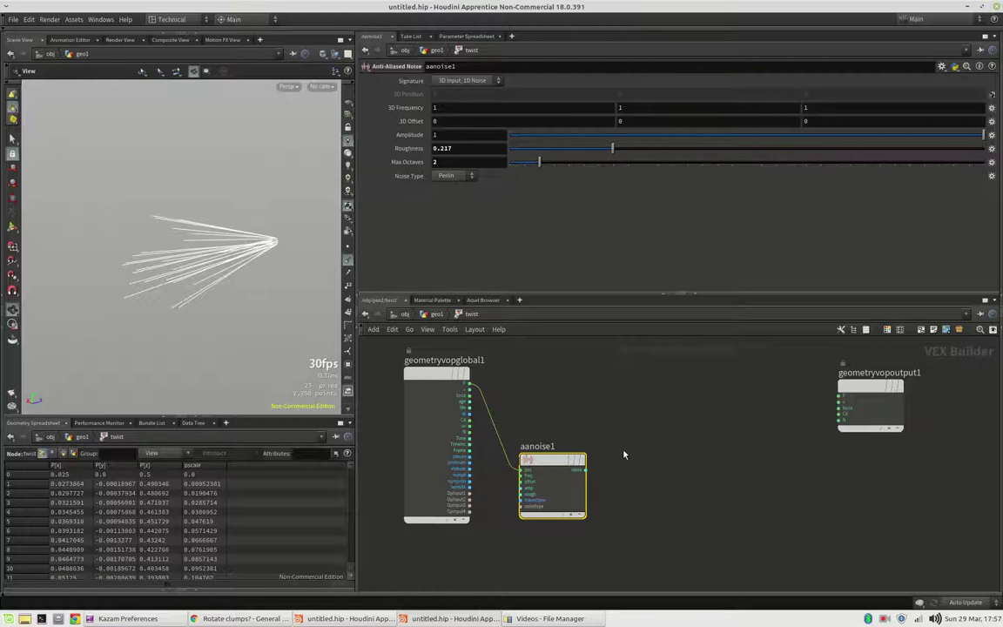
left_click(634, 462)
Step: Add a Rotate node (rotate1) to the right of the noise in the twist VOP
key("Tab")
type("fit")
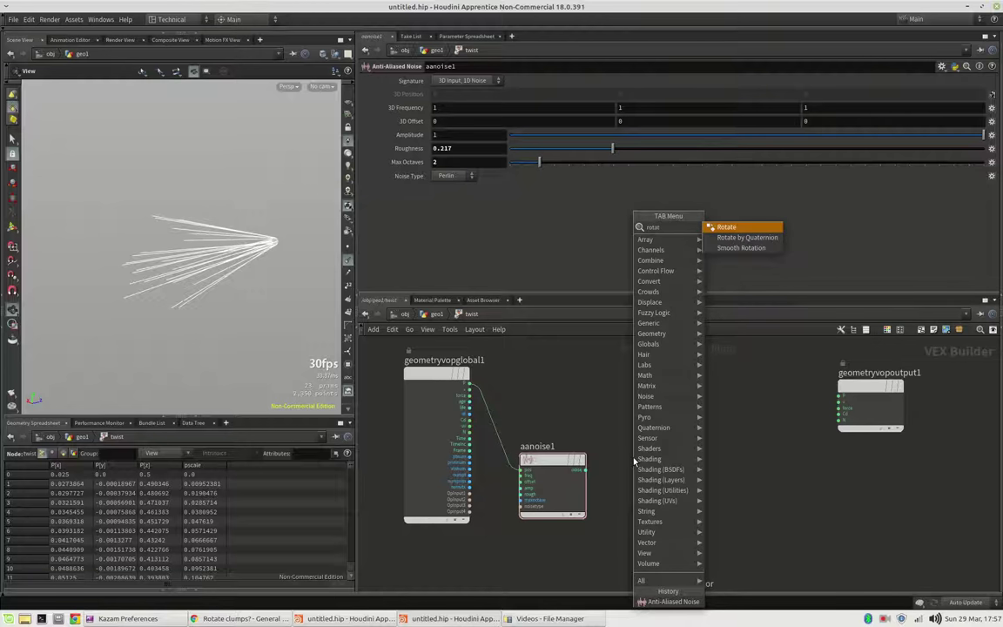
key("Return")
left_click_drag(634, 462, 712, 479)
Step: Insert a Fit Range node (fit1) between aanoise1's output and rotate1's angle
left_click(586, 471)
key("Tab")
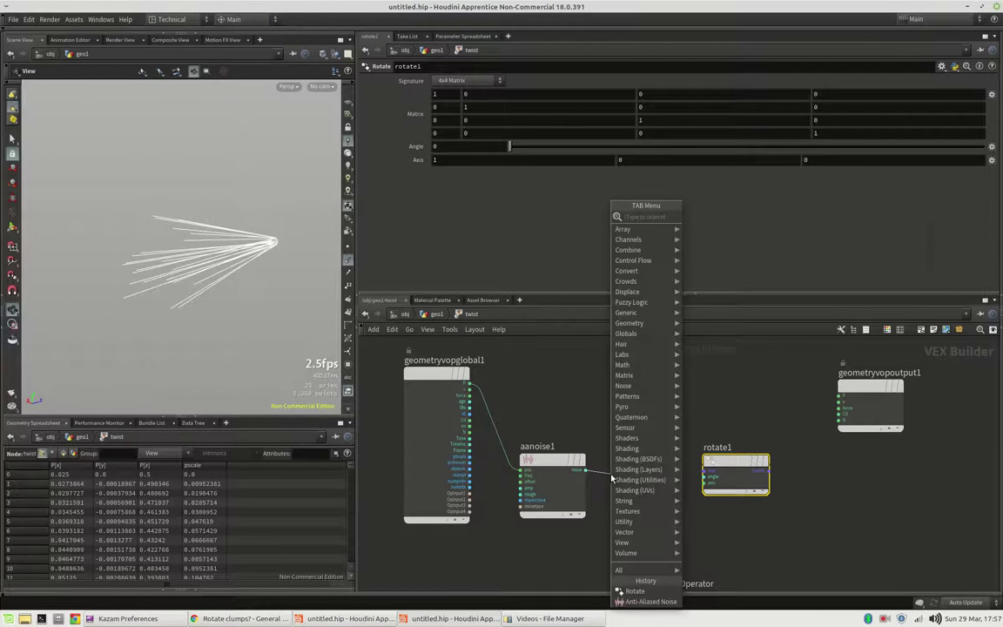
key("Escape")
left_click(612, 479)
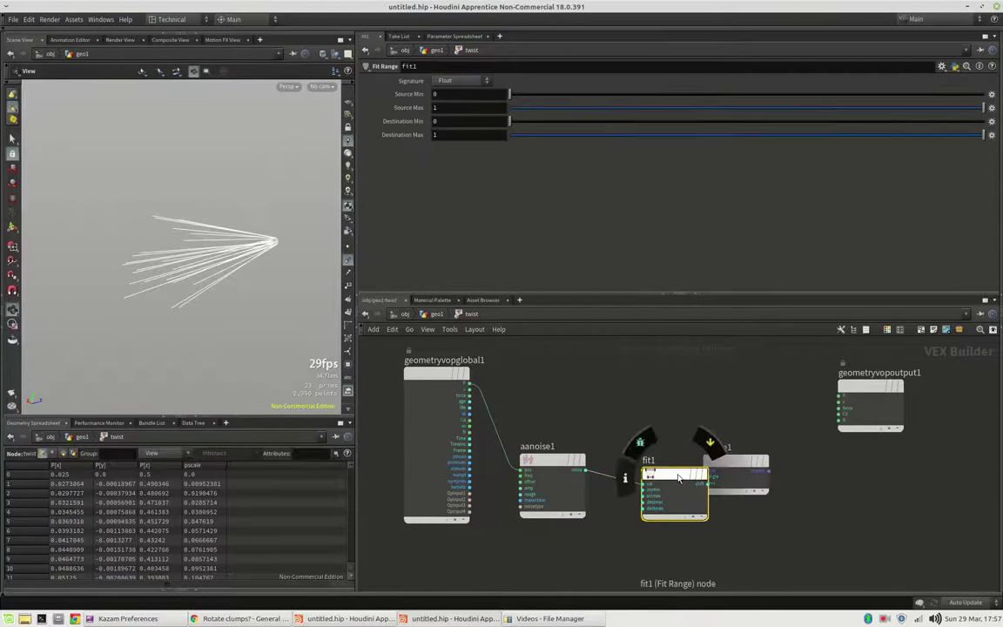
mouse_move(685, 479)
left_mouse_down()
mouse_move(651, 482)
mouse_move(704, 477)
left_mouse_up()
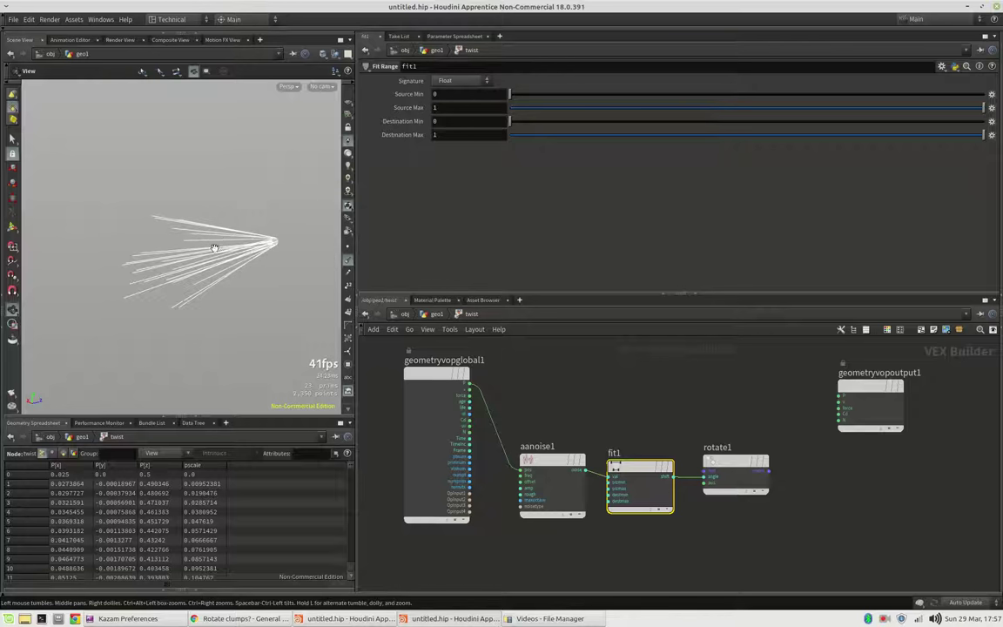
mouse_move(215, 248)
left_mouse_down()
mouse_move(228, 253)
mouse_move(216, 253)
left_mouse_up()
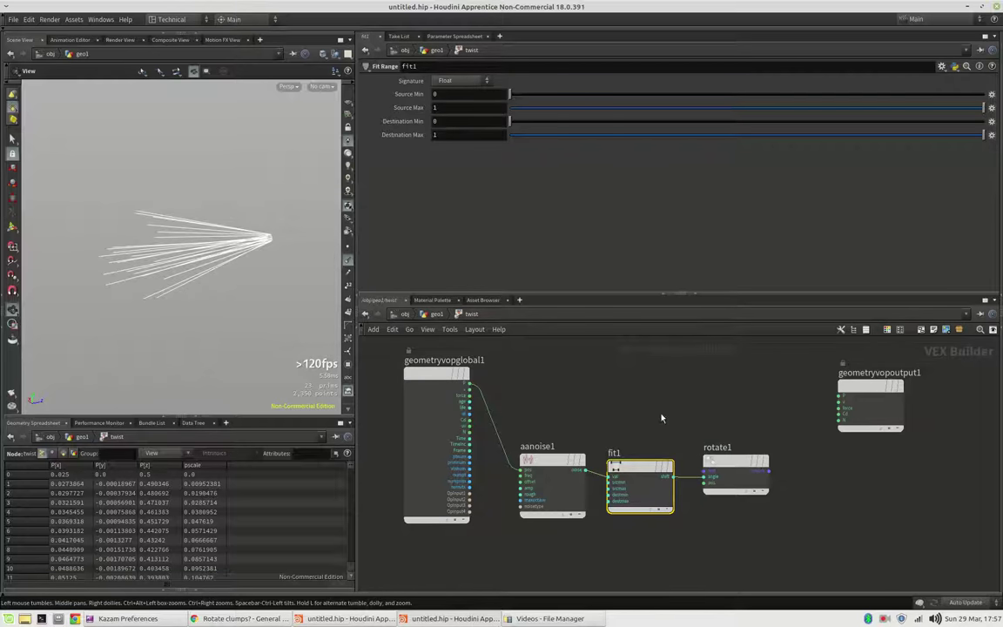
Step: Multiply P by rotate1's matrix in multiply1 and feed the result into the output P
left_click(472, 387)
key("Tab")
type("mult")
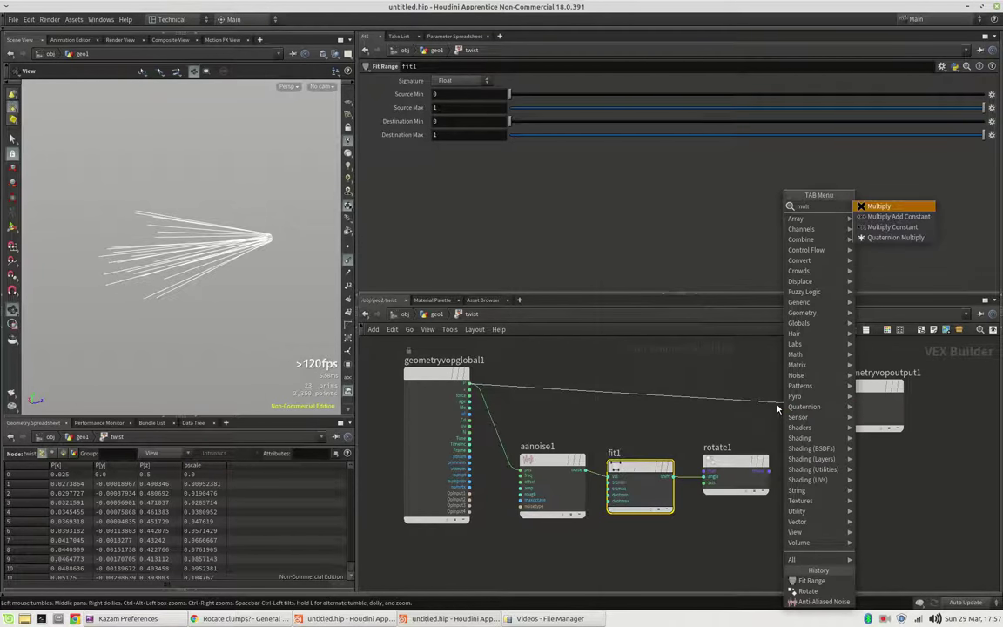
key("Return")
left_click(778, 410)
left_click_drag(777, 409, 807, 384)
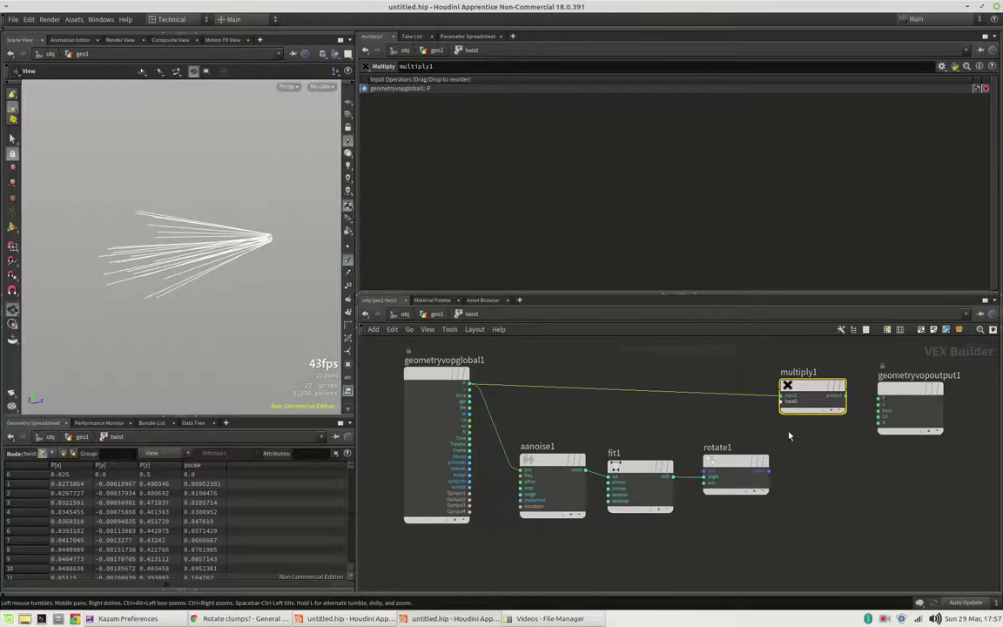
left_click_drag(769, 471, 783, 402)
left_click_drag(846, 397, 898, 389)
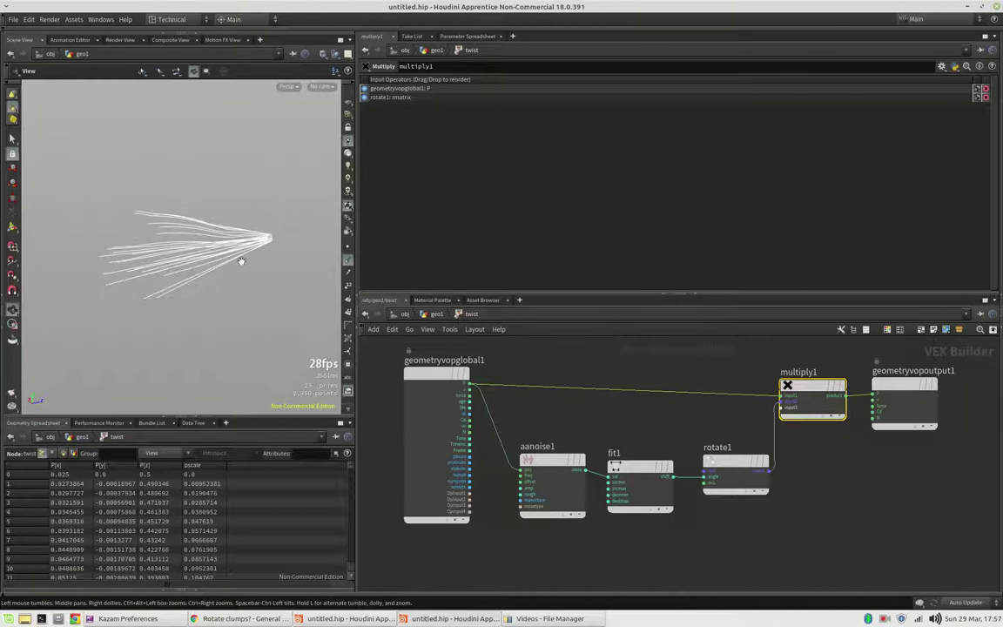
mouse_move(231, 262)
left_mouse_down()
mouse_move(256, 250)
mouse_move(242, 262)
left_mouse_up()
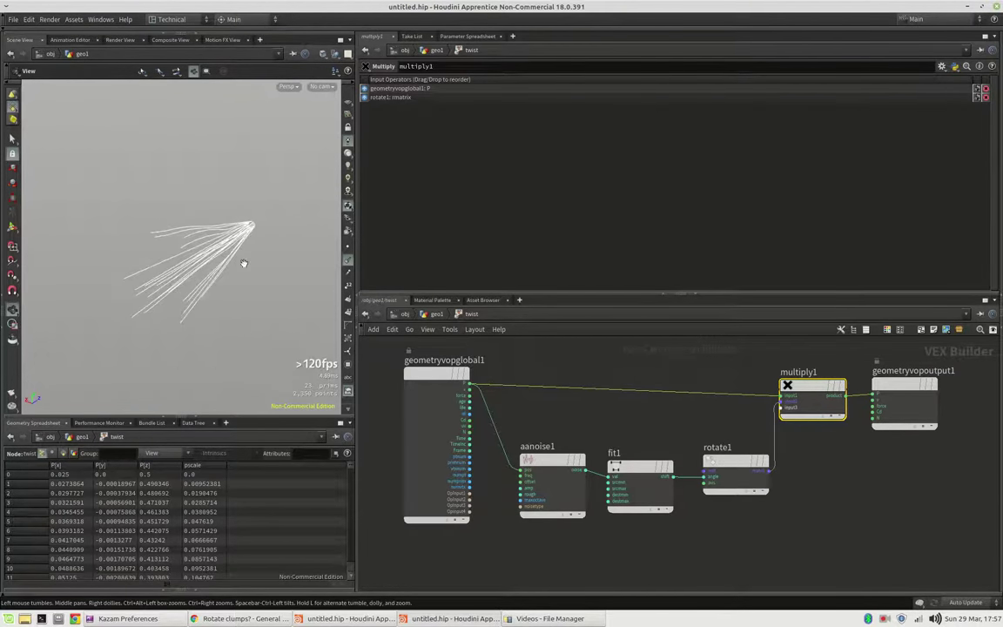
Step: Set fit1's Source Min to -.3, Source Max to .3 and Destination Max to 10
left_click(636, 467)
left_click(460, 95)
type("-.3")
key("Tab")
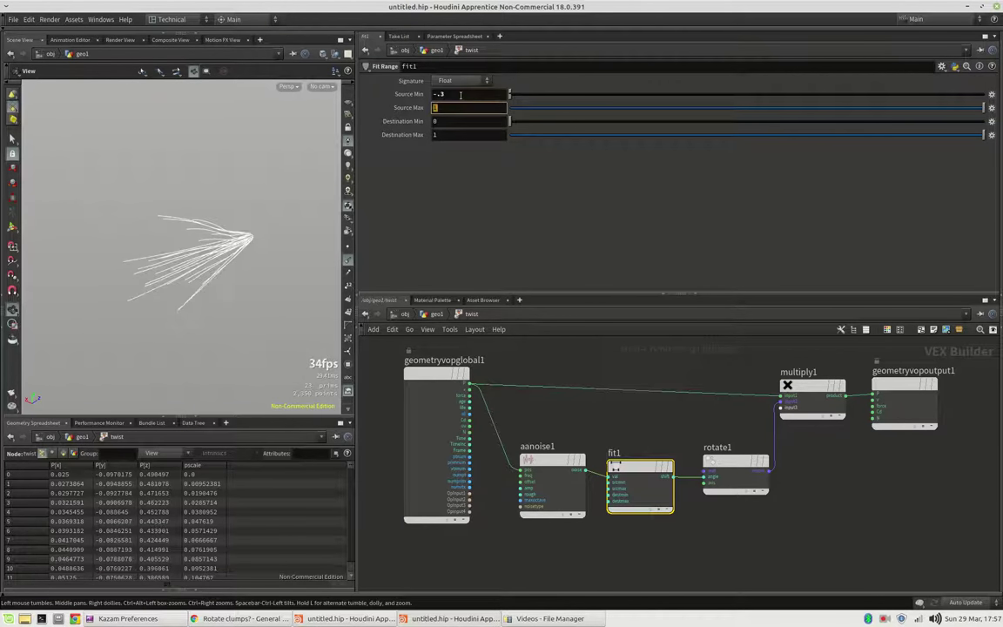
type(".3")
key("Return")
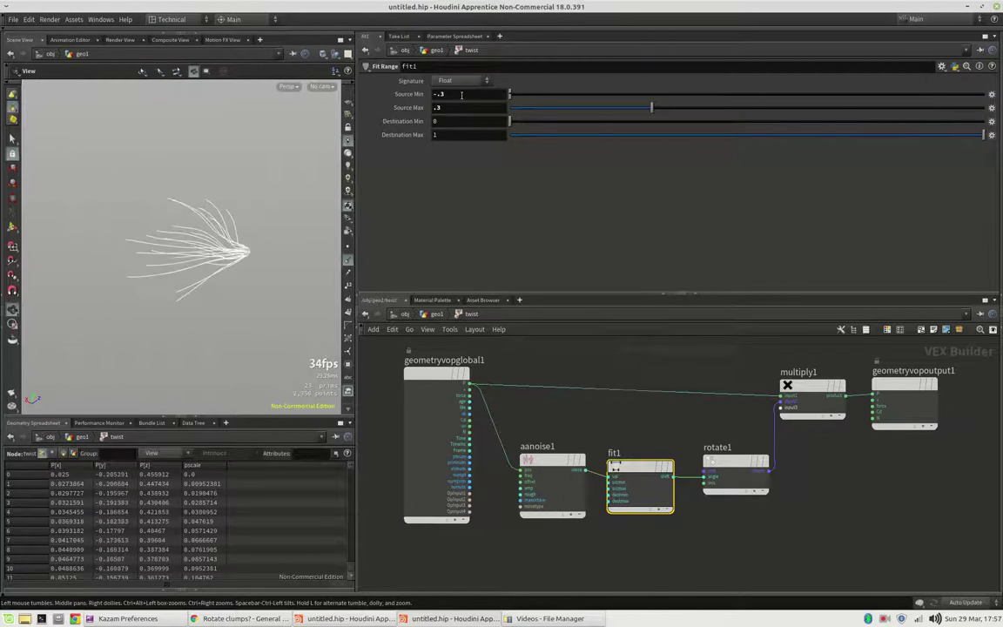
left_click(485, 134)
type("10")
key("Return")
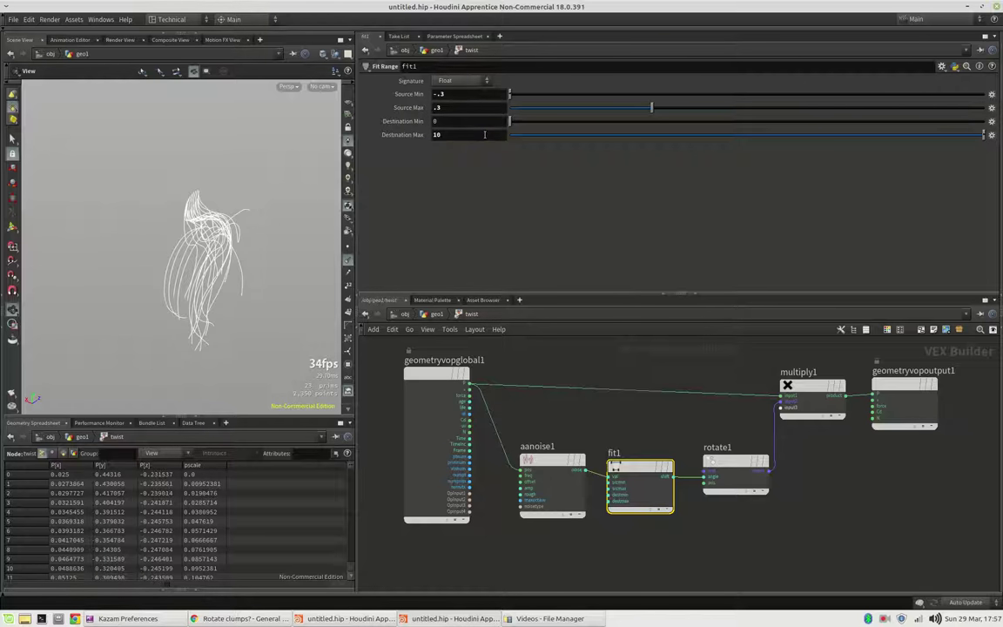
left_click(485, 134)
Step: Raise fit1's Destination Max to 50 and set rotate1's axis to 0, 0, 1
type("50")
key("Return")
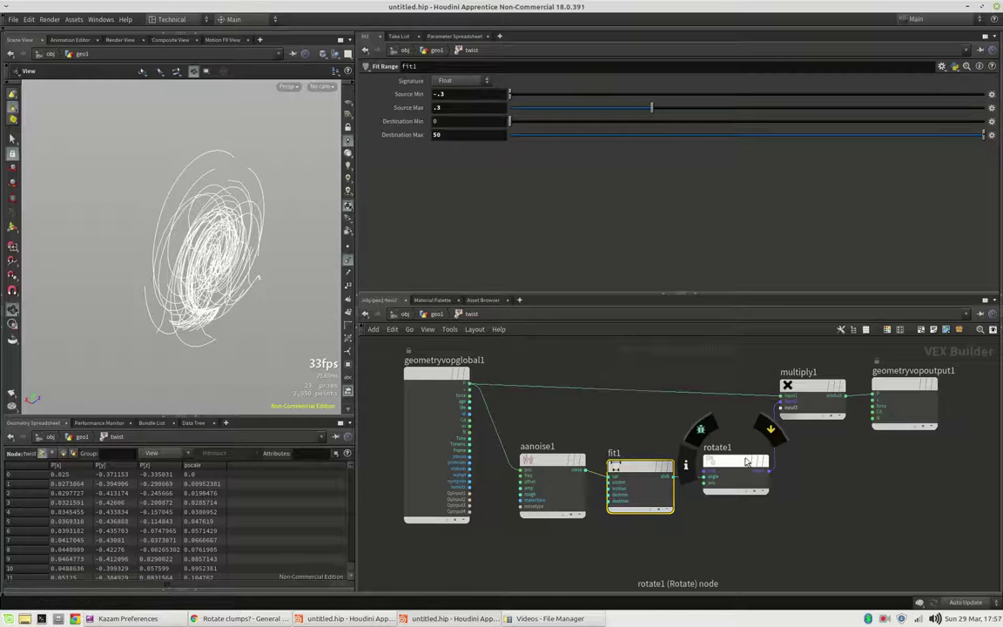
left_click(745, 465)
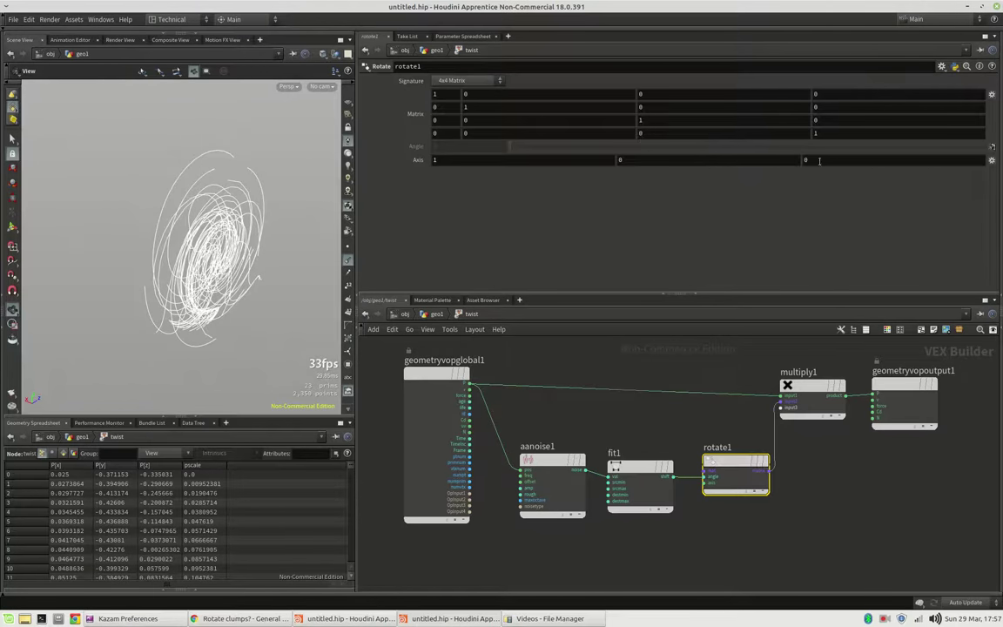
left_click(538, 160)
type("0")
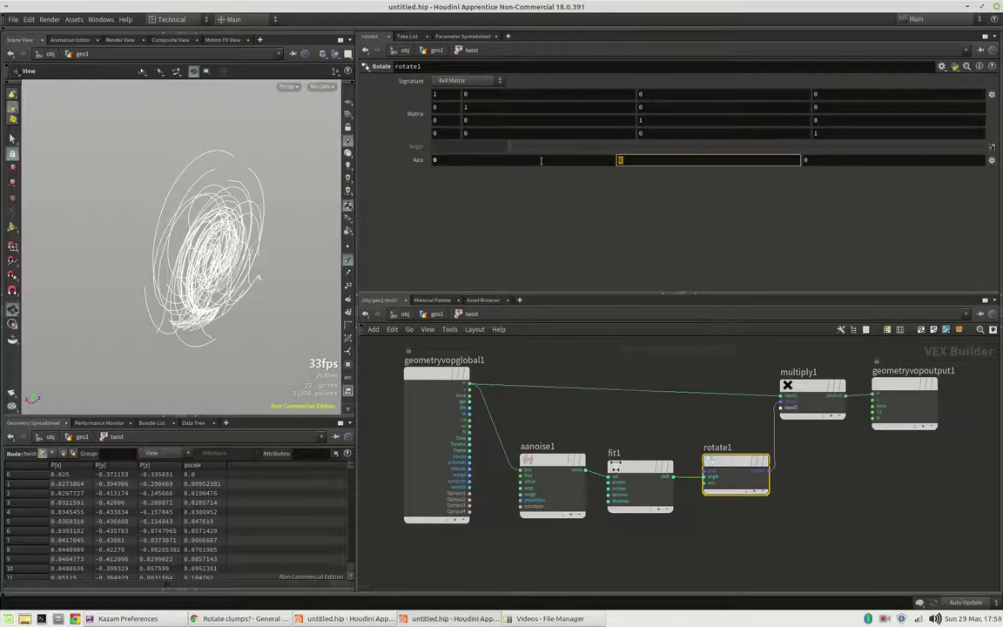
key("Tab")
key("Tab")
type("1")
key("Return")
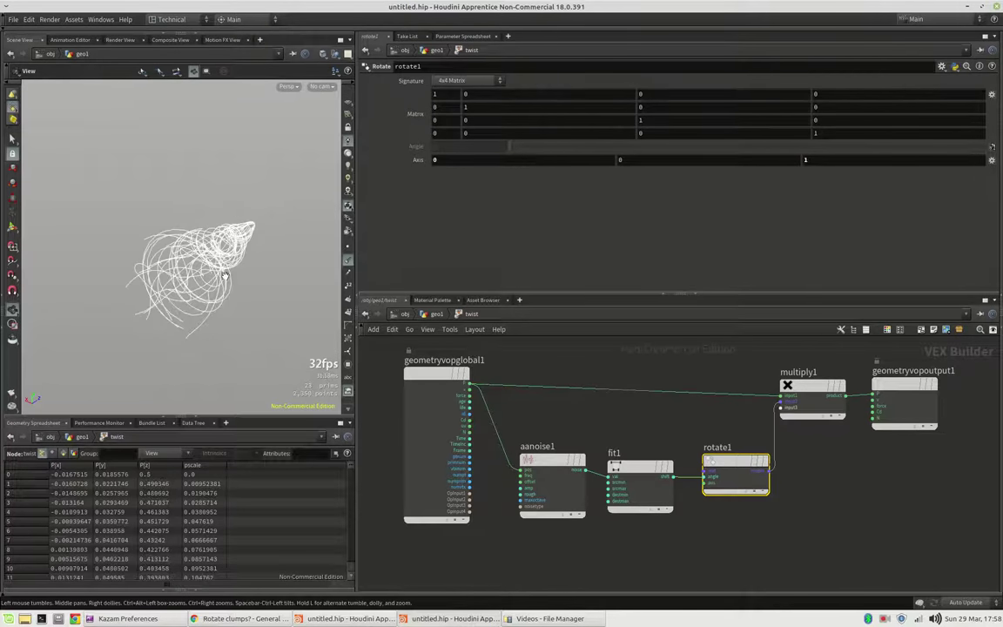
Step: Inspect the coiled strands from a new angle and select aanoise1
left_click_drag(202, 249, 296, 272)
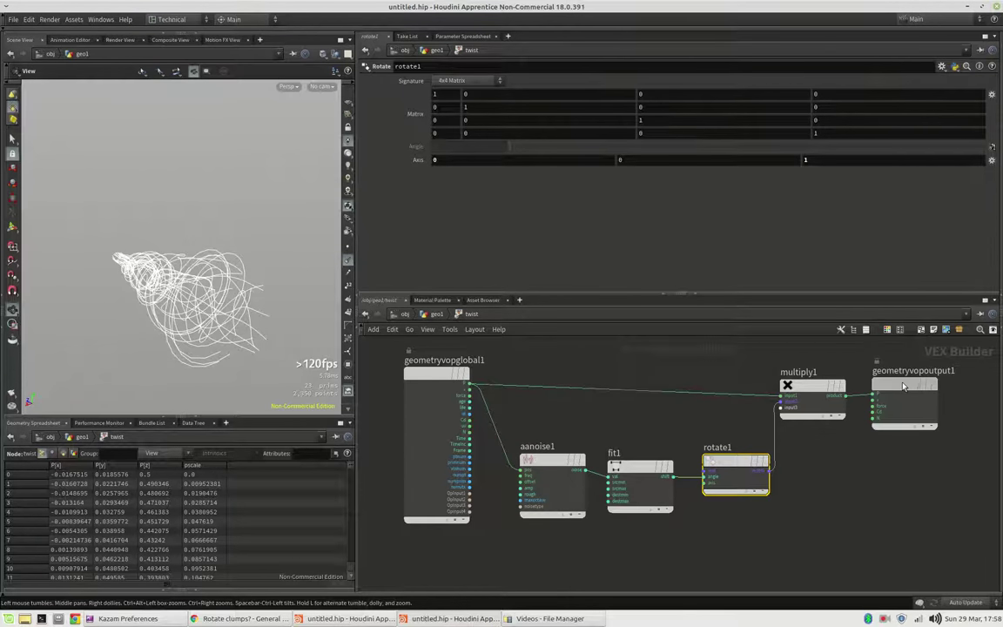
left_click_drag(902, 383, 904, 384)
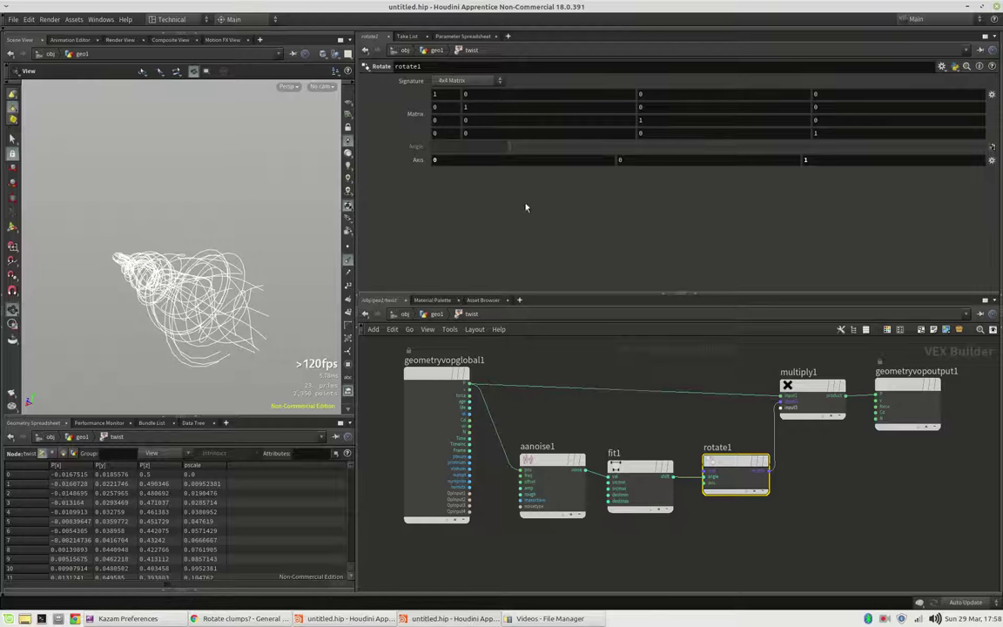
left_click(544, 479)
left_click_drag(253, 271, 176, 244)
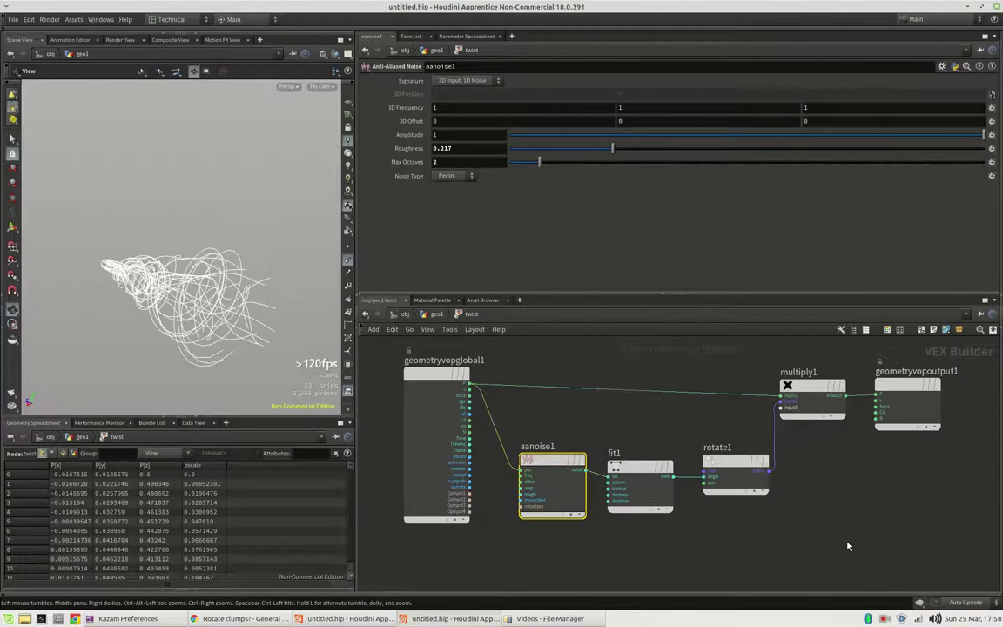
Step: In geo1, try a per-primitive Attribute Randomize below twist, then delete it
key("u")
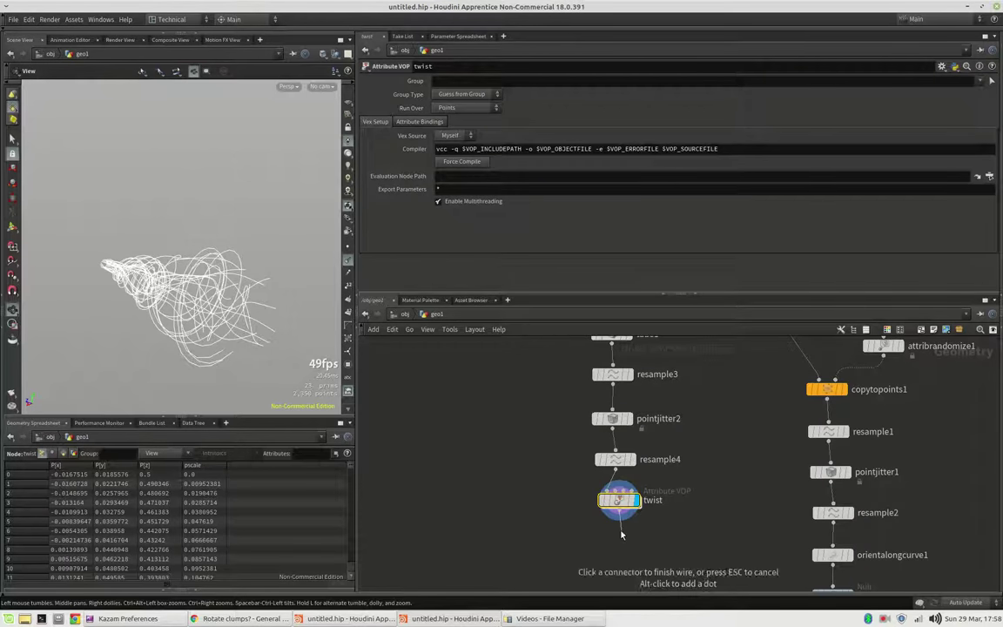
key("Escape")
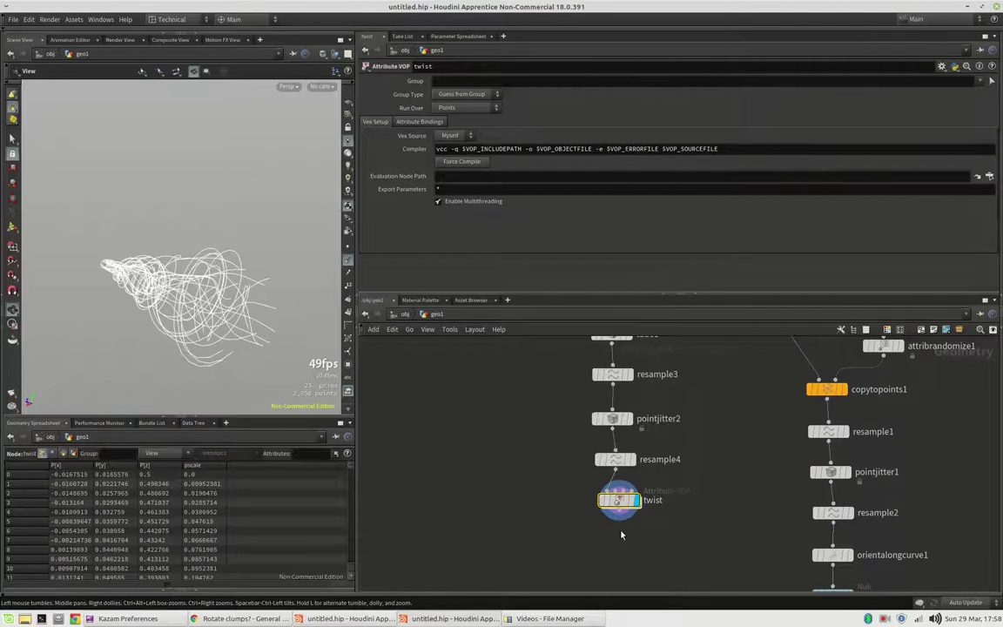
left_click(621, 538)
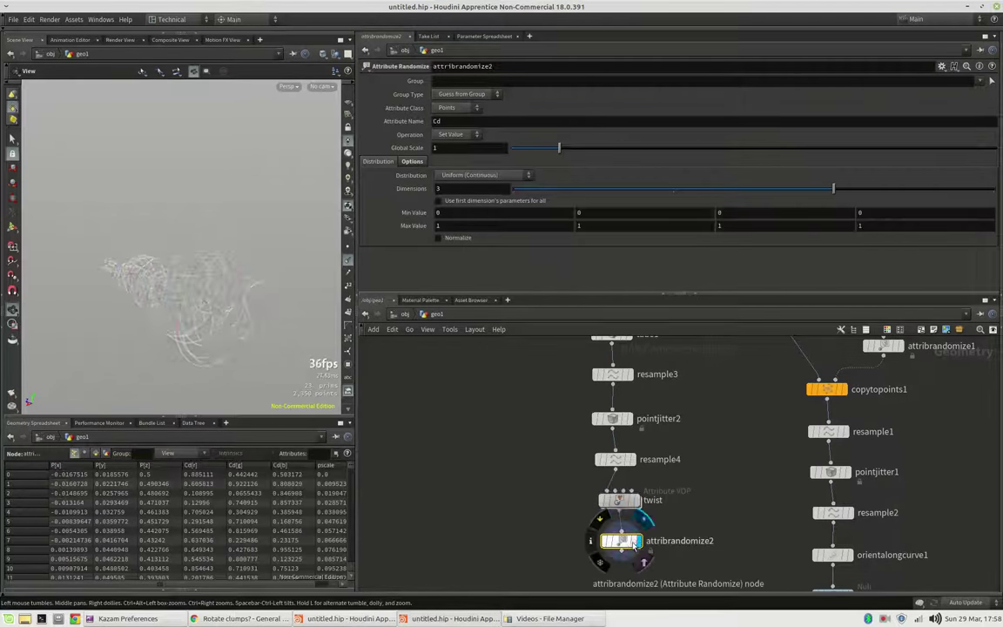
left_click(453, 108)
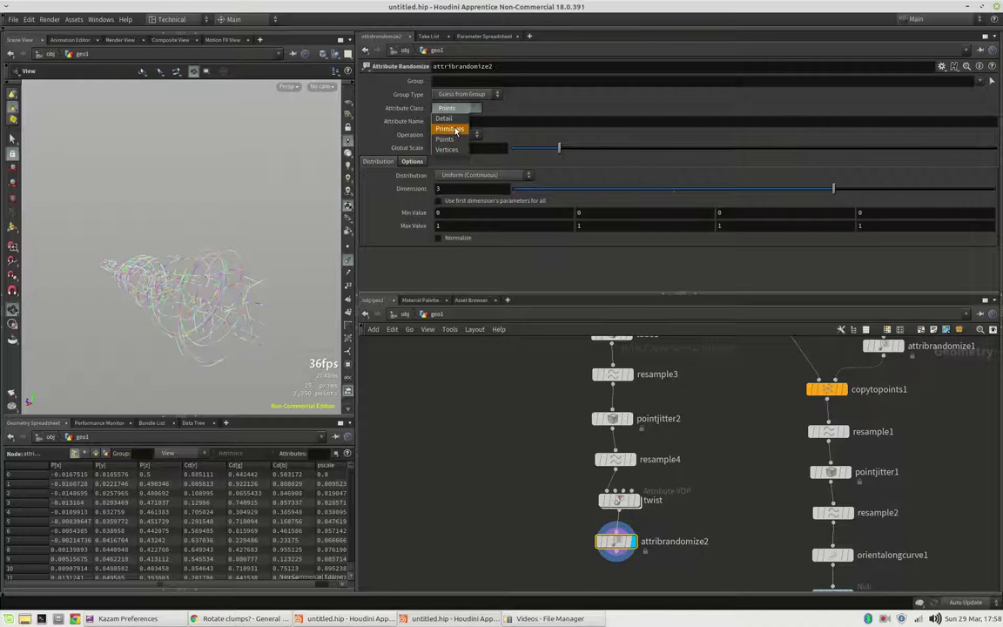
left_click(448, 129)
left_click_drag(195, 318, 173, 293)
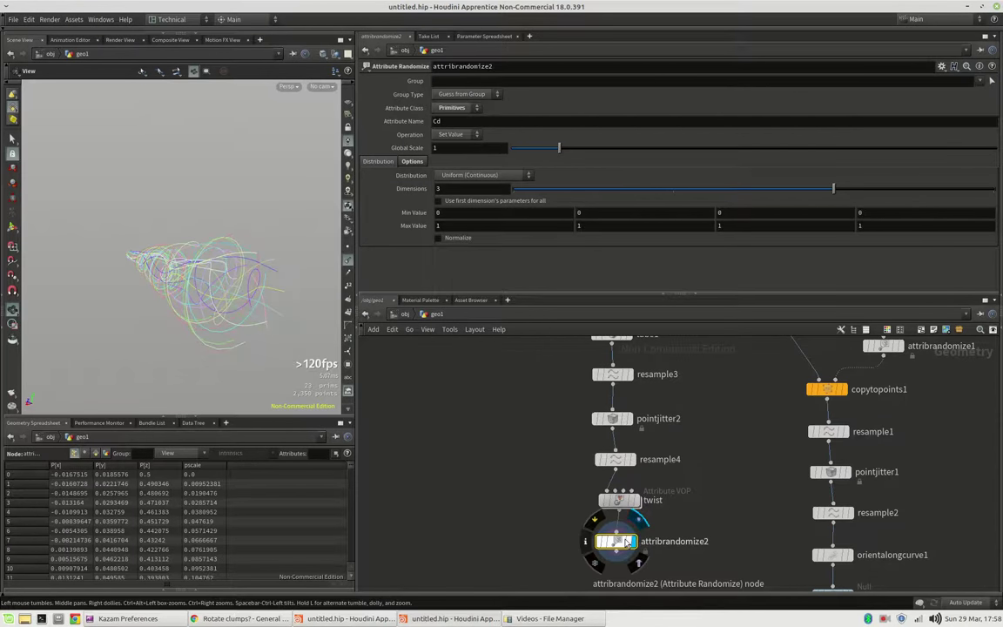
key("Delete")
Step: Add a Color node below twist with Class Primitive and Color Type Random
left_click(620, 515)
key("Tab")
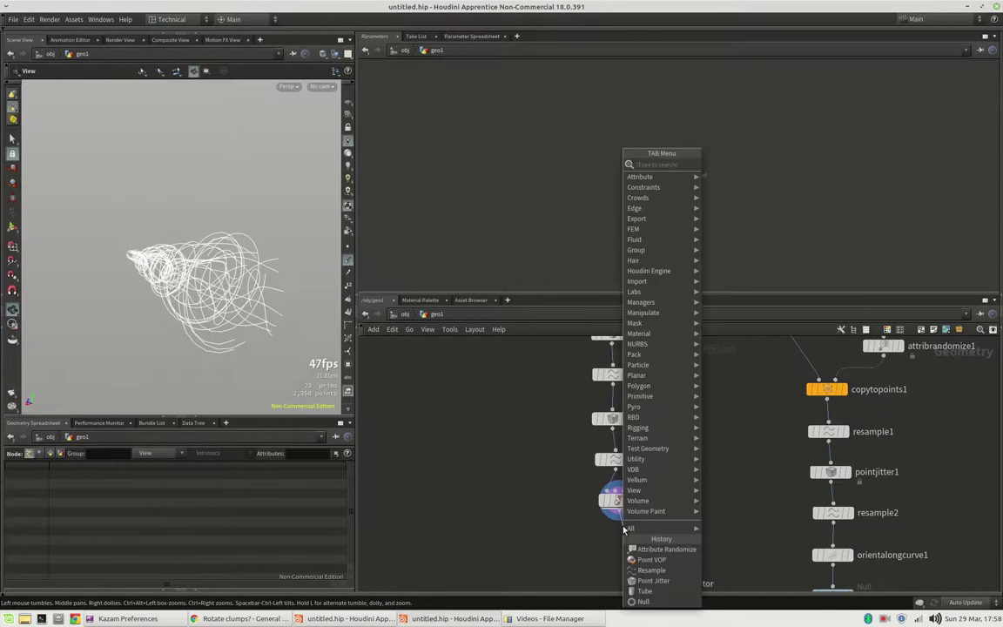
type("color")
key("Escape")
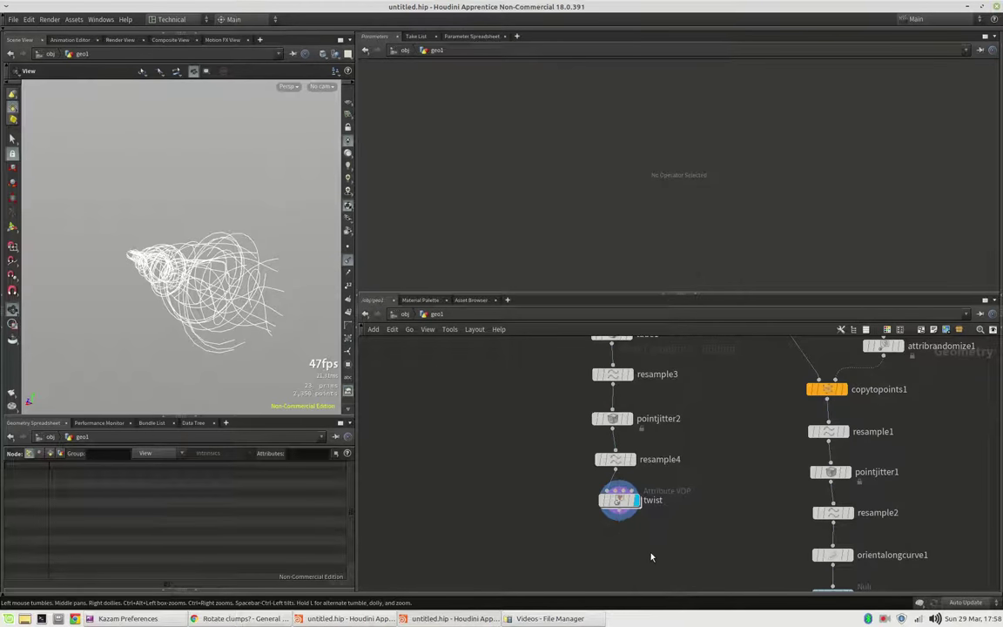
left_click(621, 541)
left_click(452, 122)
left_click(448, 141)
left_click(466, 132)
left_click(453, 148)
left_click_drag(189, 246, 238, 285)
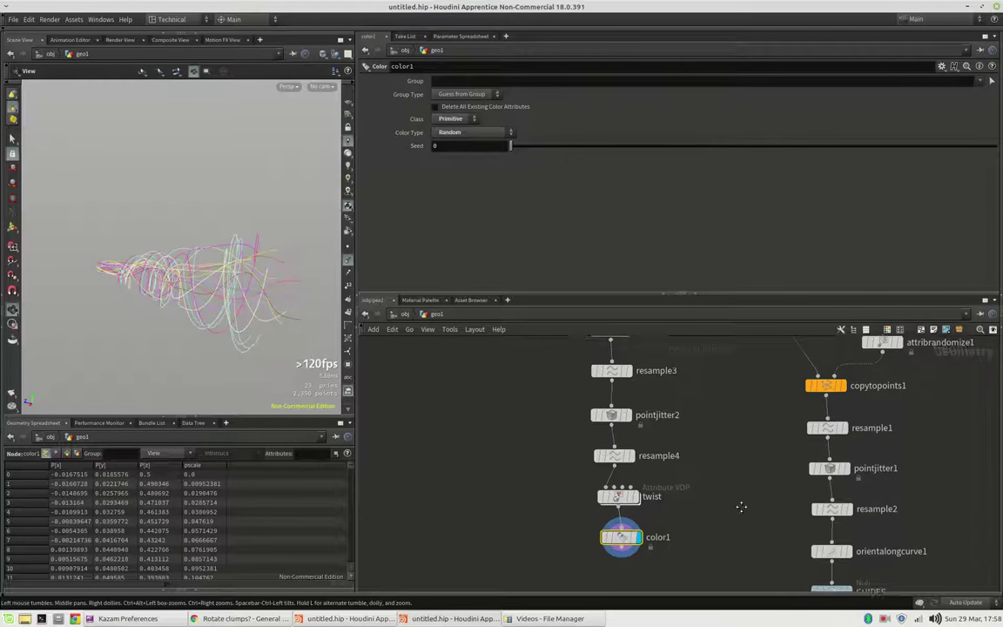
Step: Turn on the GUIDES template flag and frame the bundle with its grey guide curves
scroll(739, 502, "down", 3)
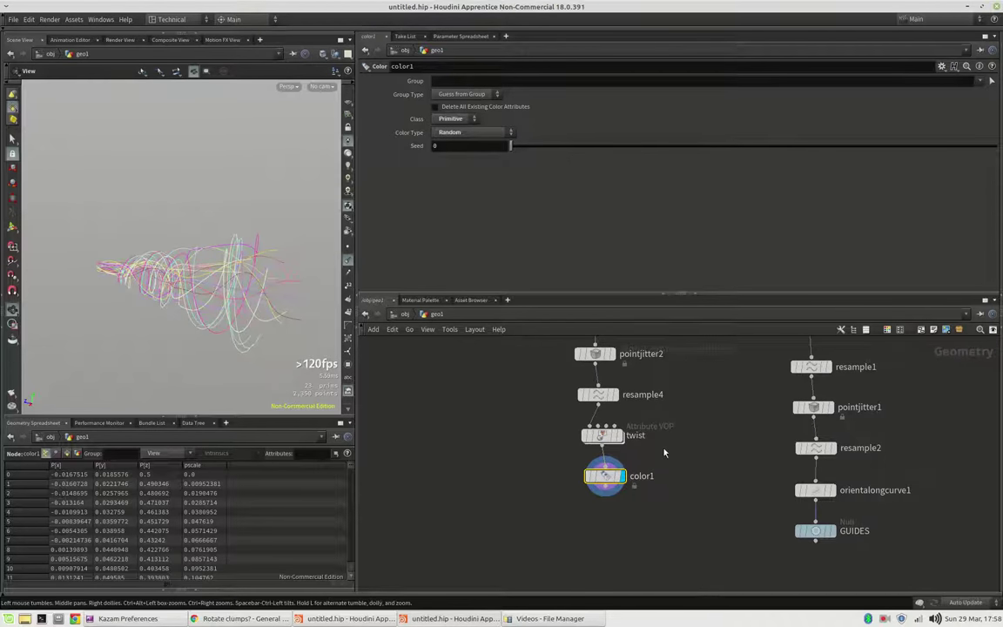
scroll(675, 470, "down", 3)
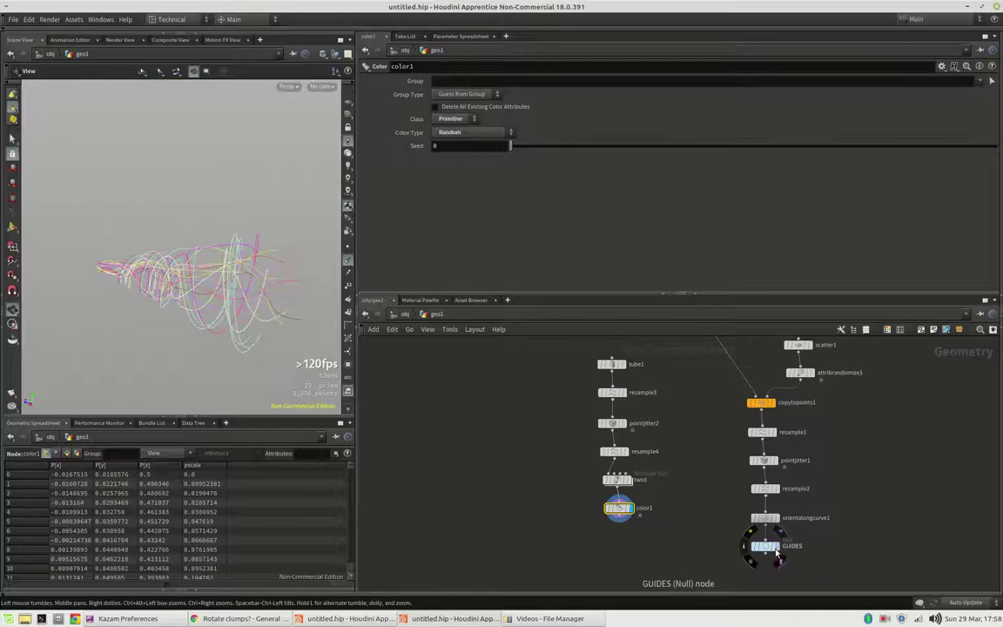
left_click(772, 551)
right_click_drag(242, 228, 144, 275)
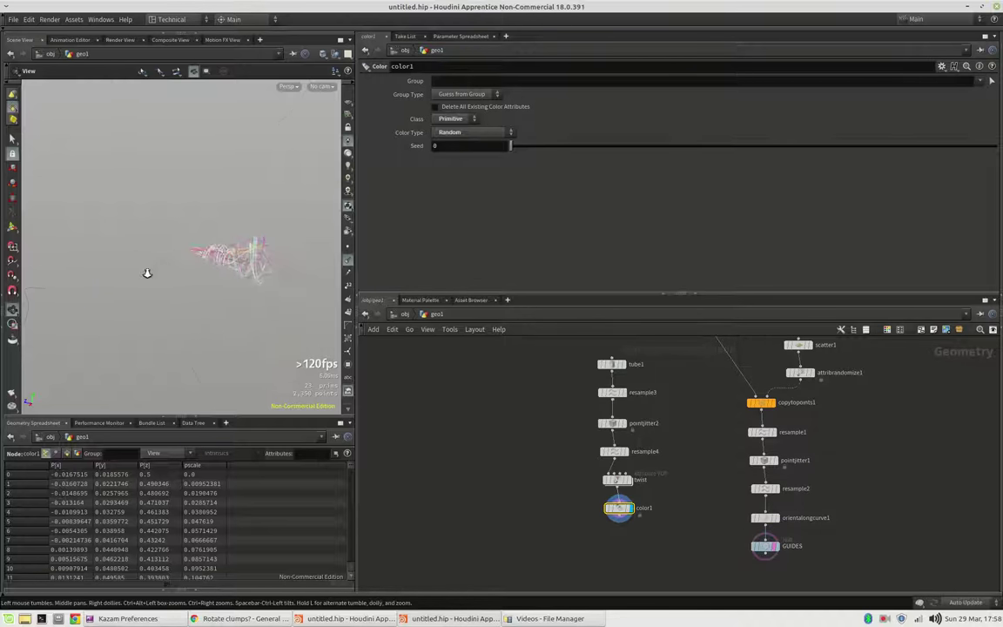
middle_click_drag(159, 251, 132, 220)
left_click_drag(132, 219, 168, 218)
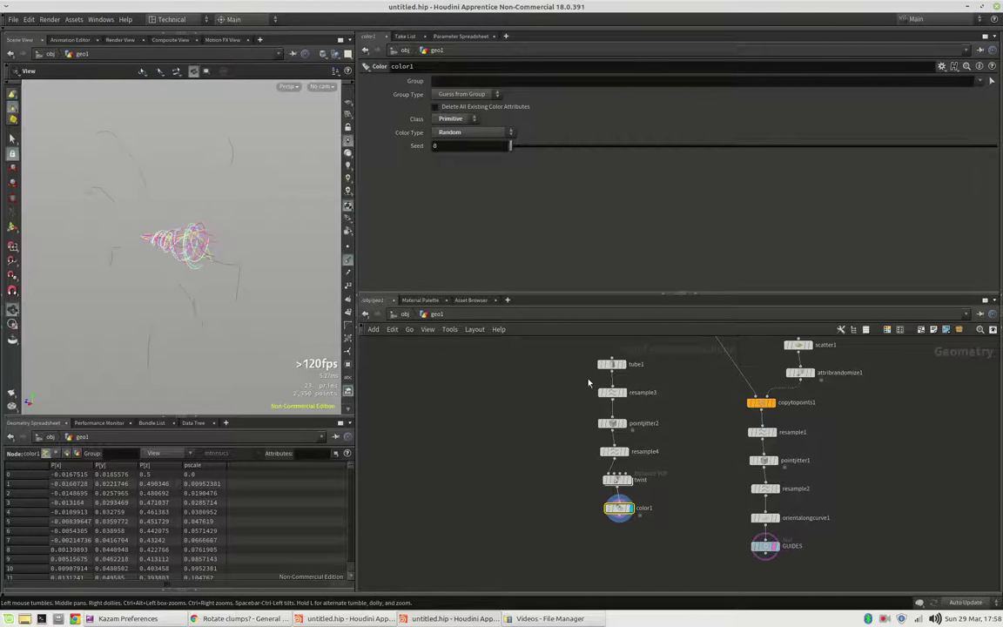
Step: Tidy the network, moving tube1 back above resample3
left_click_drag(620, 508, 613, 509)
middle_click_drag(677, 358, 677, 378)
left_click_drag(612, 386, 612, 365)
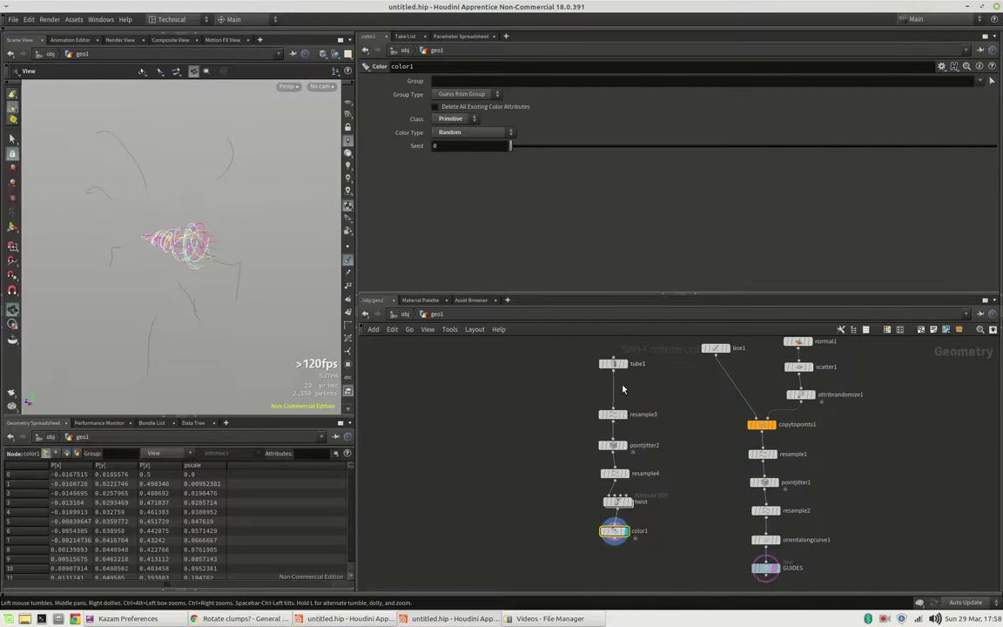
Step: Insert a Copy and Transform node (copy1) between tube1 and resample3
scroll(623, 389, "up", 2)
key("Tab")
type("cop")
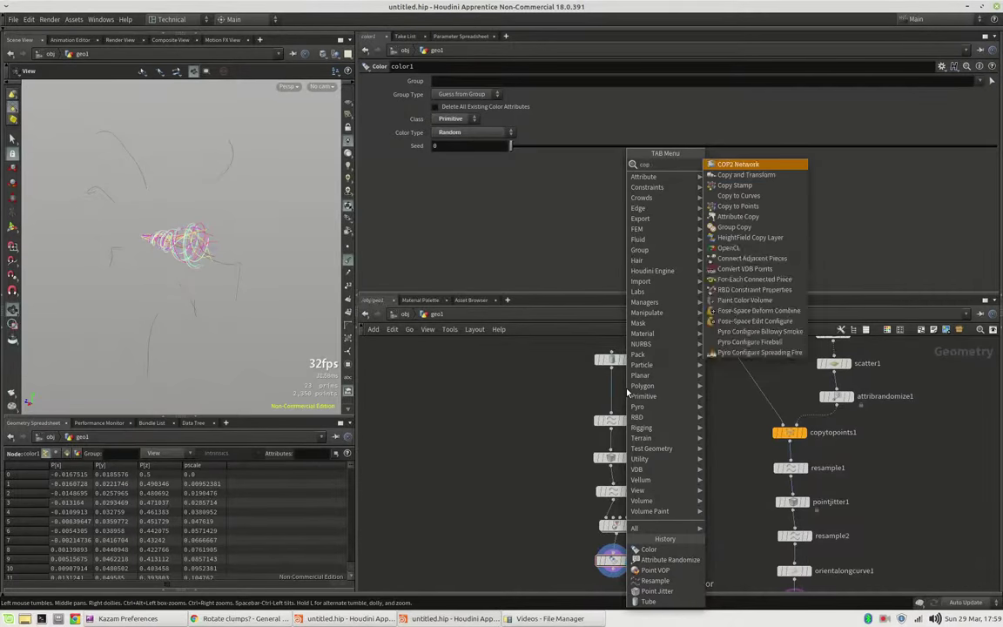
type("y")
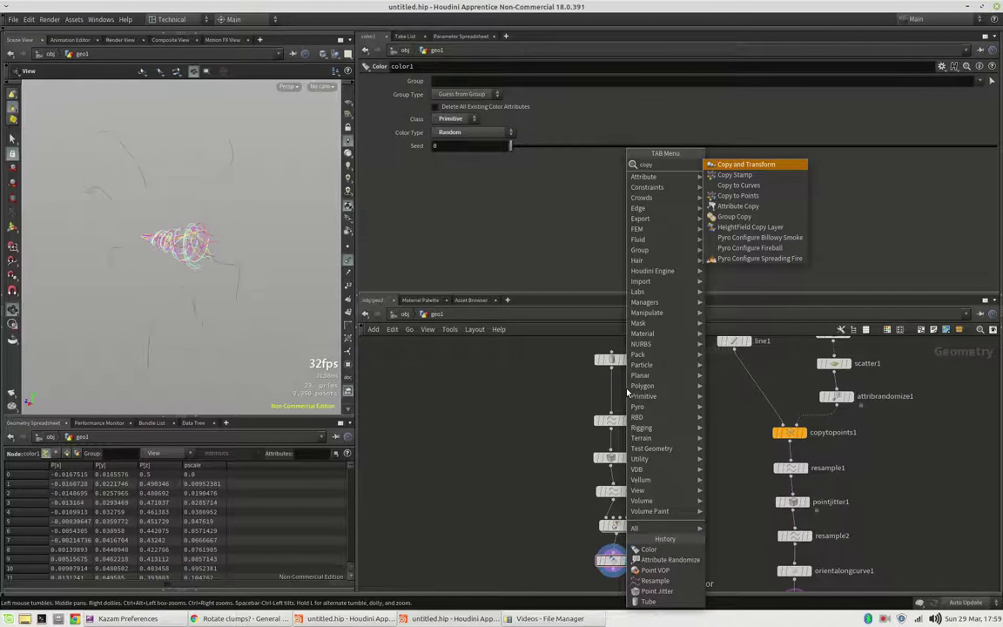
key("Return")
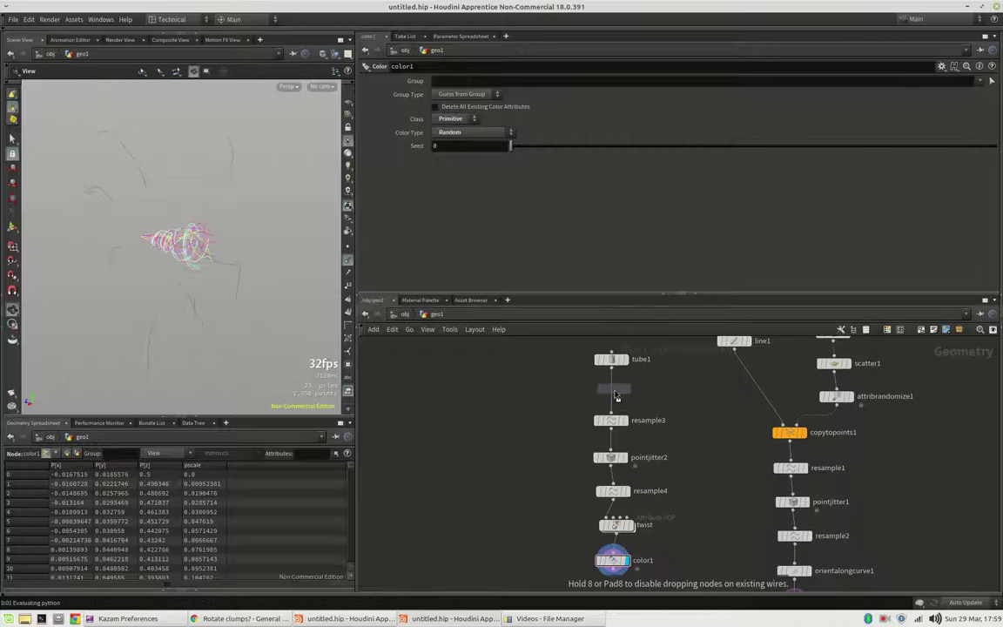
left_click(611, 396)
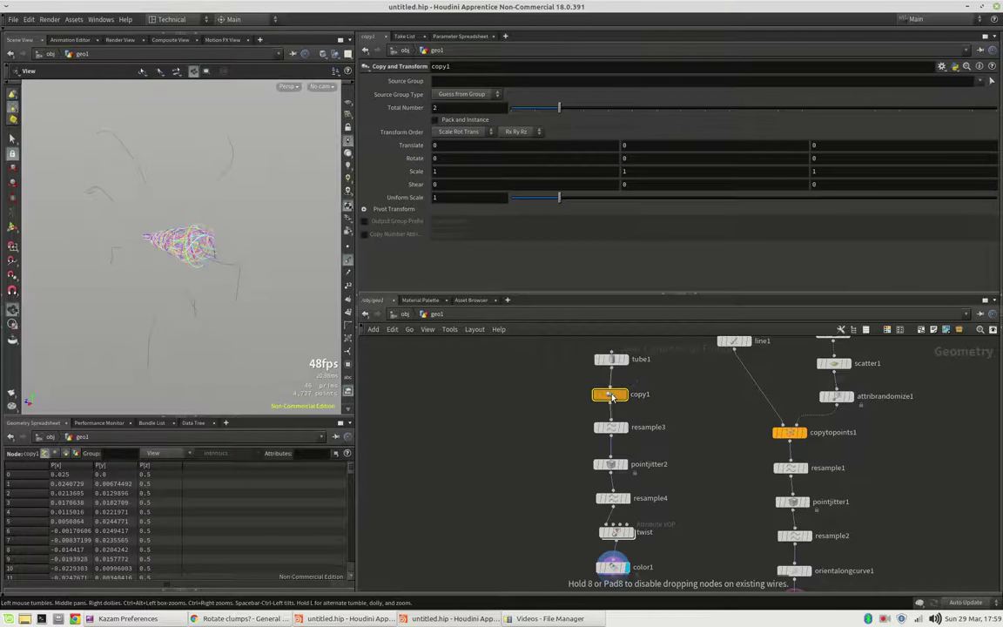
left_click(448, 109)
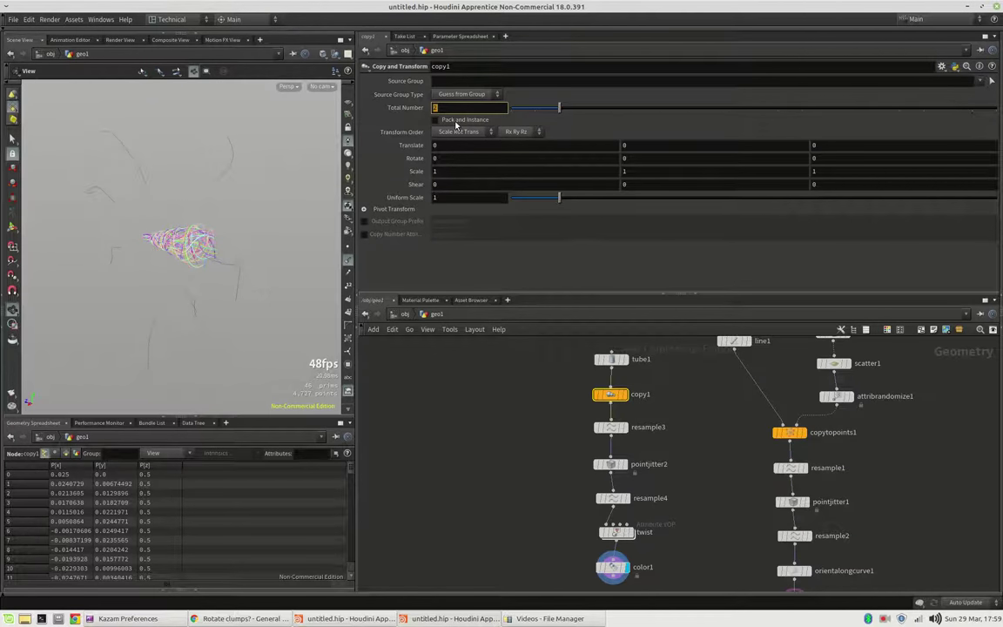
Step: Set copy1's Total Number to nprims('../GUIDES/') and inspect the fuller bundle
mouse_move(890, 506)
middle_mouse_down()
mouse_move(889, 475)
mouse_move(895, 516)
middle_mouse_up()
middle_click_drag(804, 461, 804, 448)
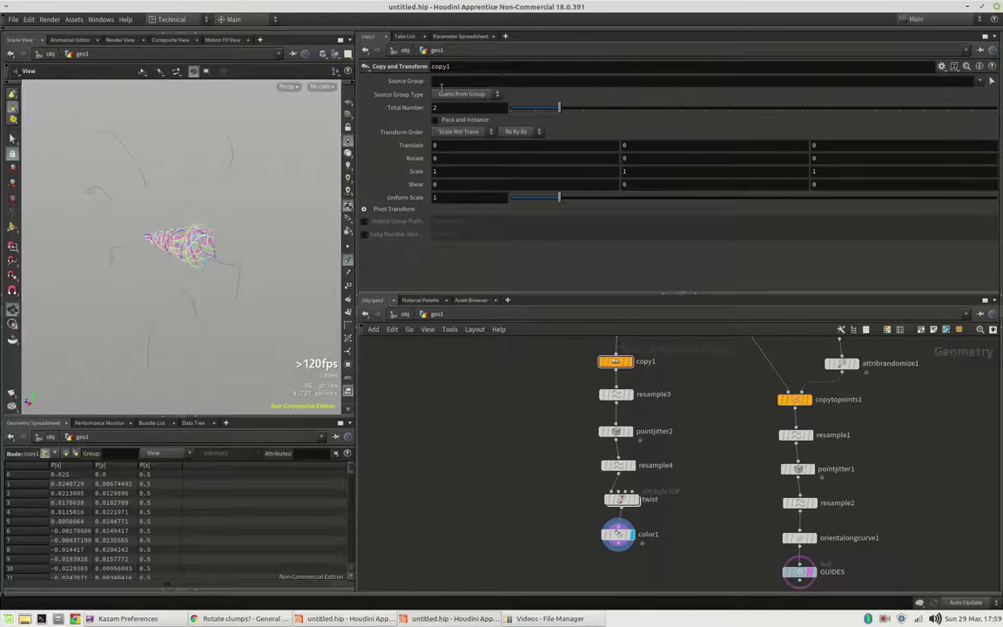
left_click(457, 108)
type("npr")
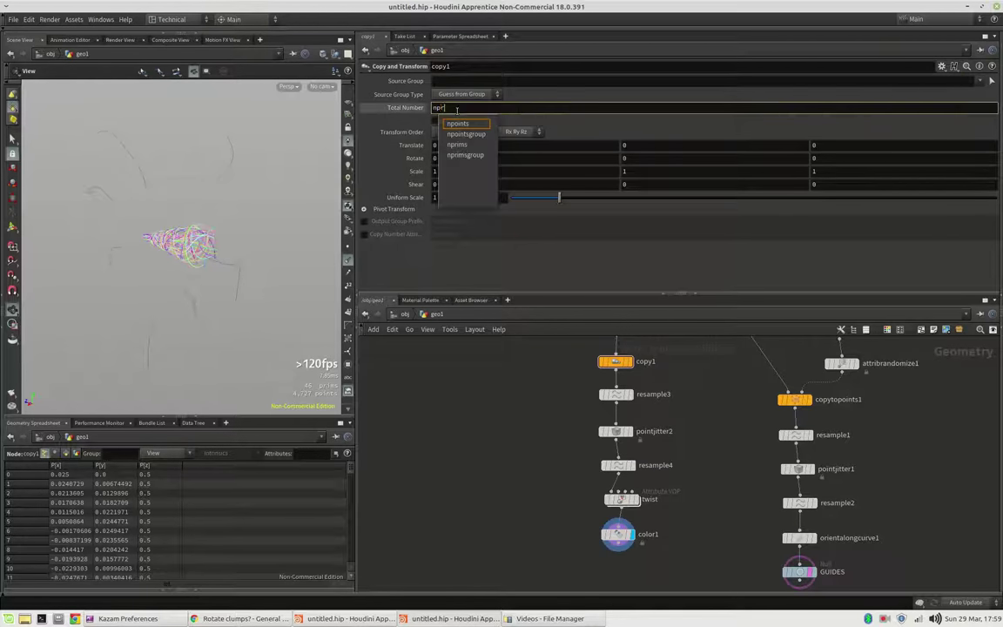
type("ims(")
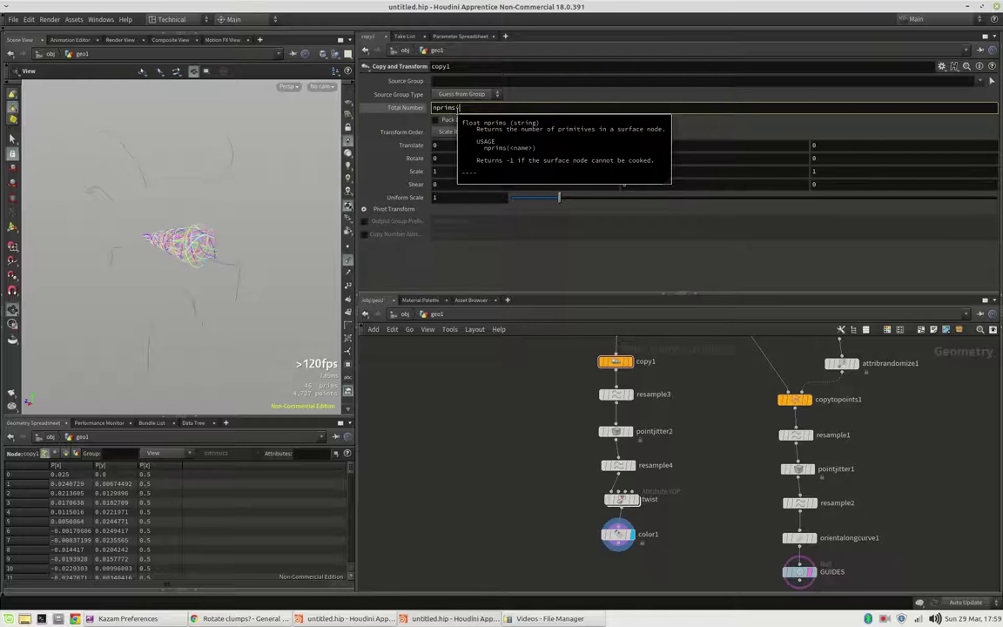
type("'../")
key("Tab")
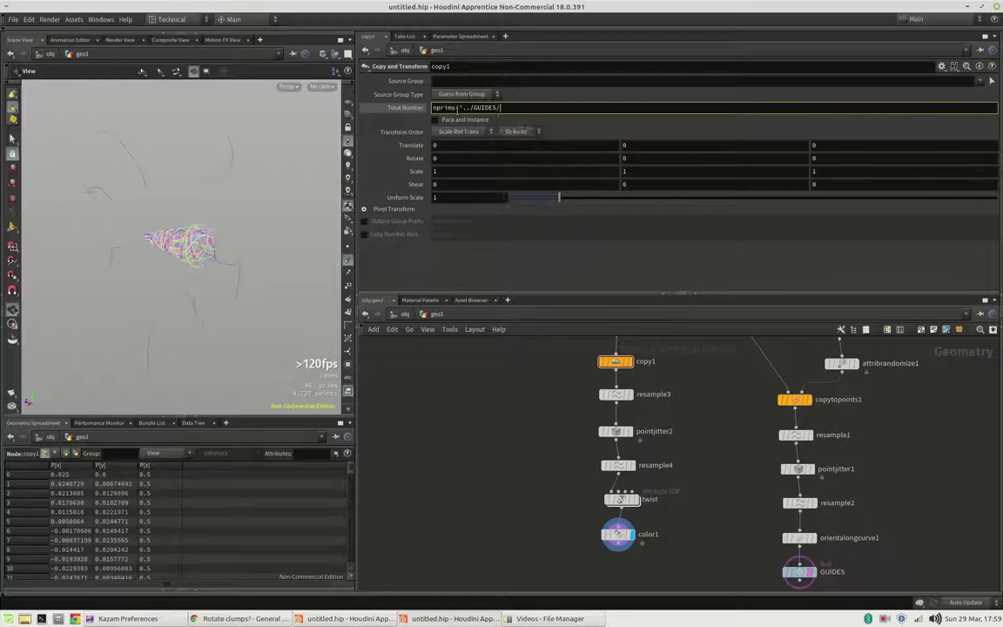
type("'")
type(")")
key("Return")
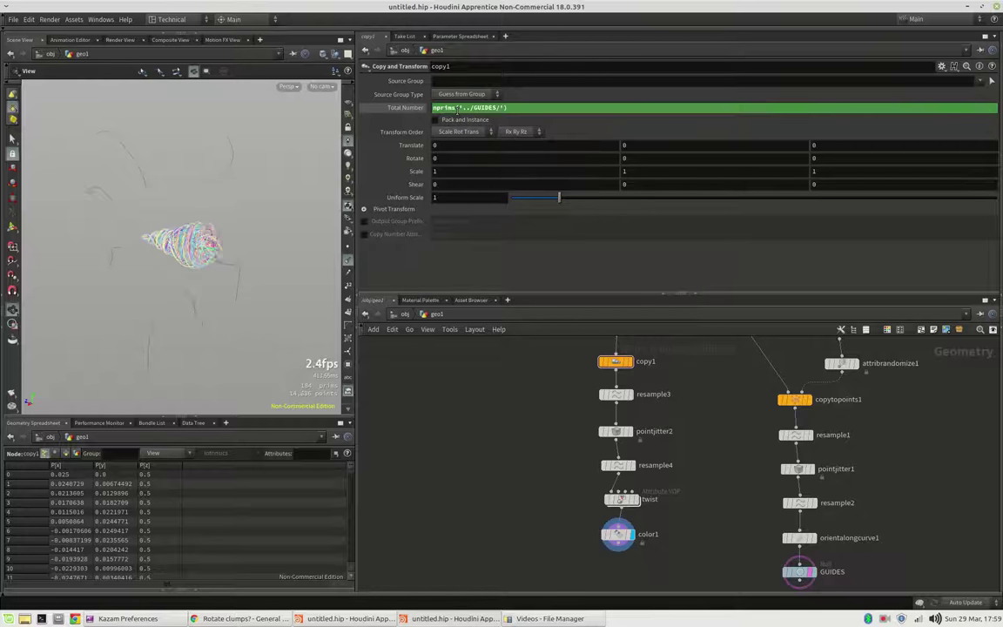
middle_click_drag(402, 112, 409, 111)
left_click_drag(157, 209, 196, 235)
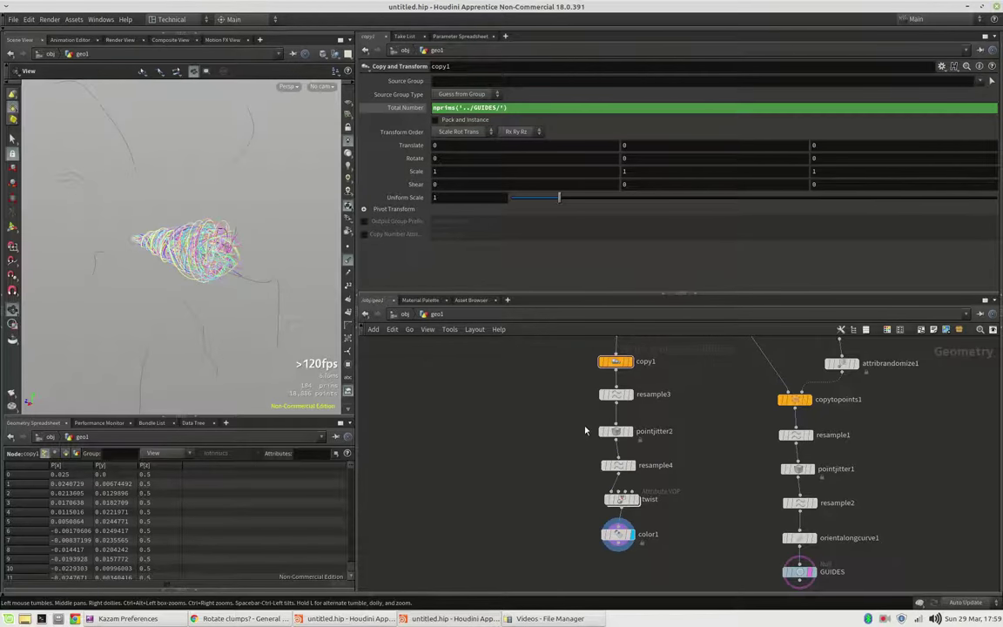
left_click_drag(196, 236, 201, 242)
scroll(728, 502, "down", 2)
Step: Add a Null after color1 and name it TWISTS
left_click(620, 501)
key("Tab")
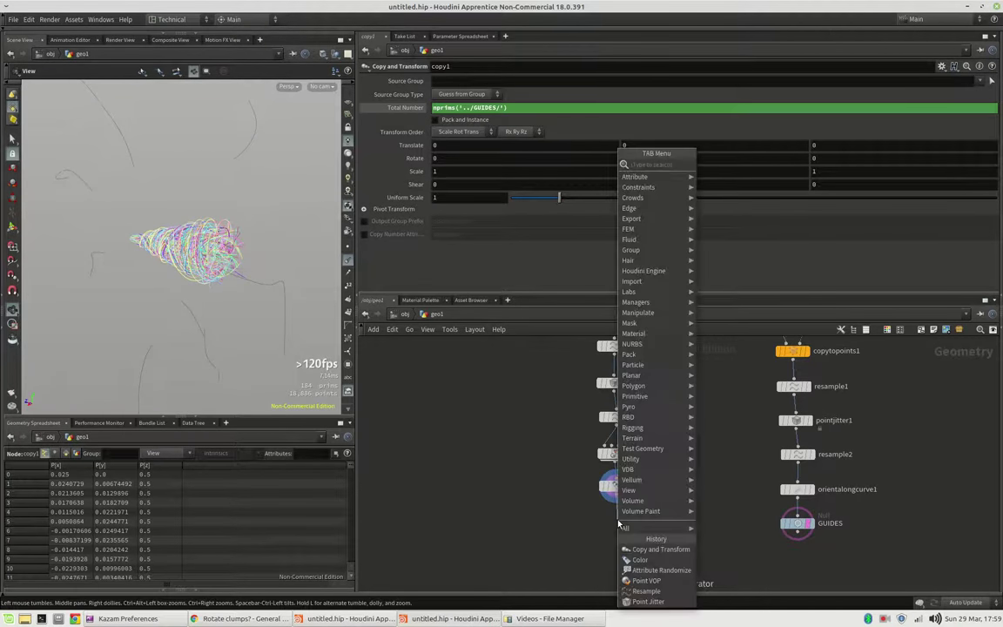
type("null")
key("Return")
left_click(617, 520)
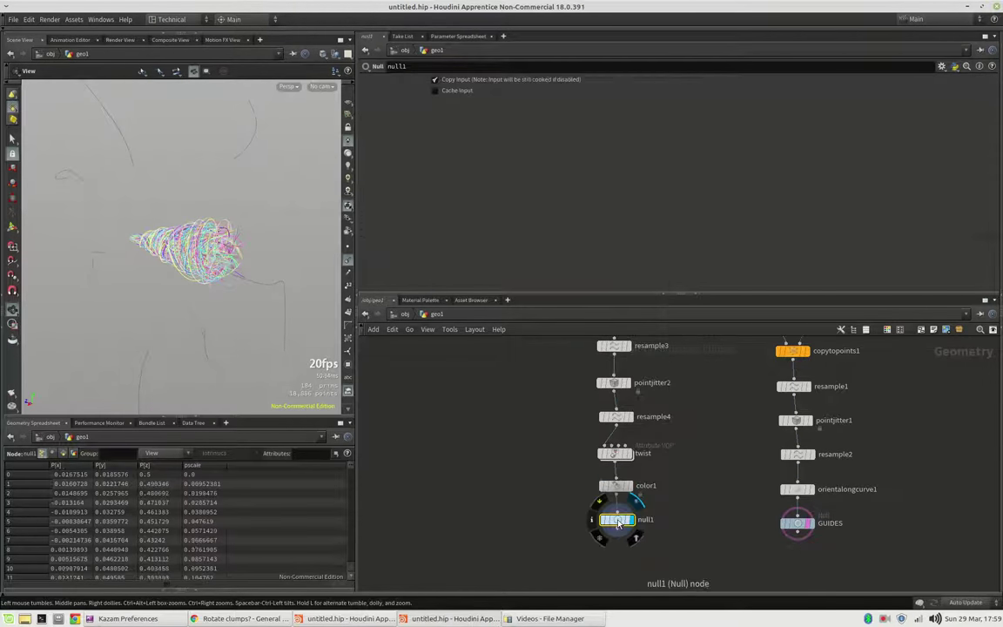
double_click(648, 520)
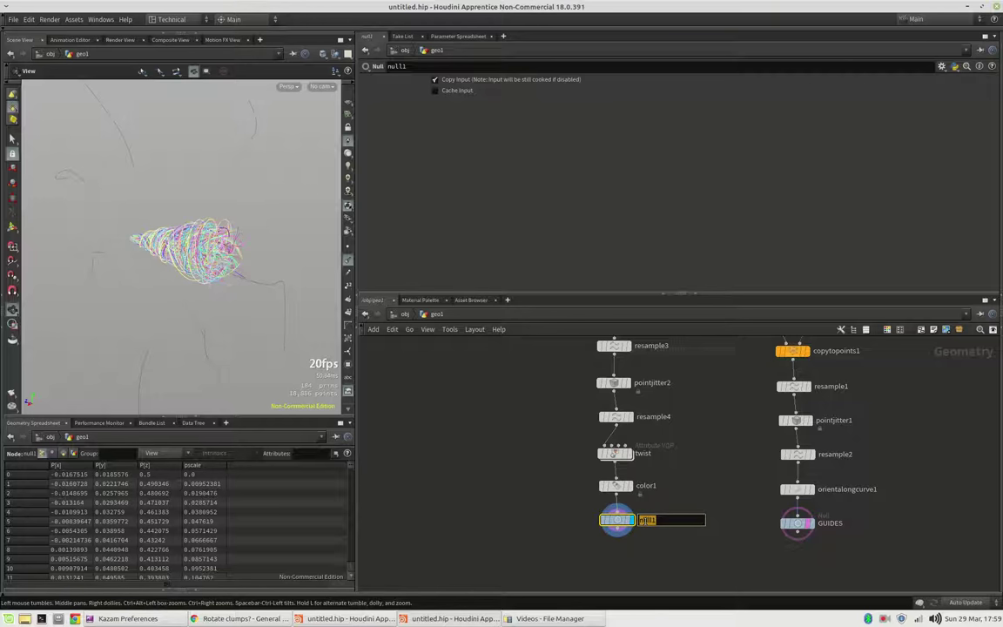
type("TWISTS")
key("Return")
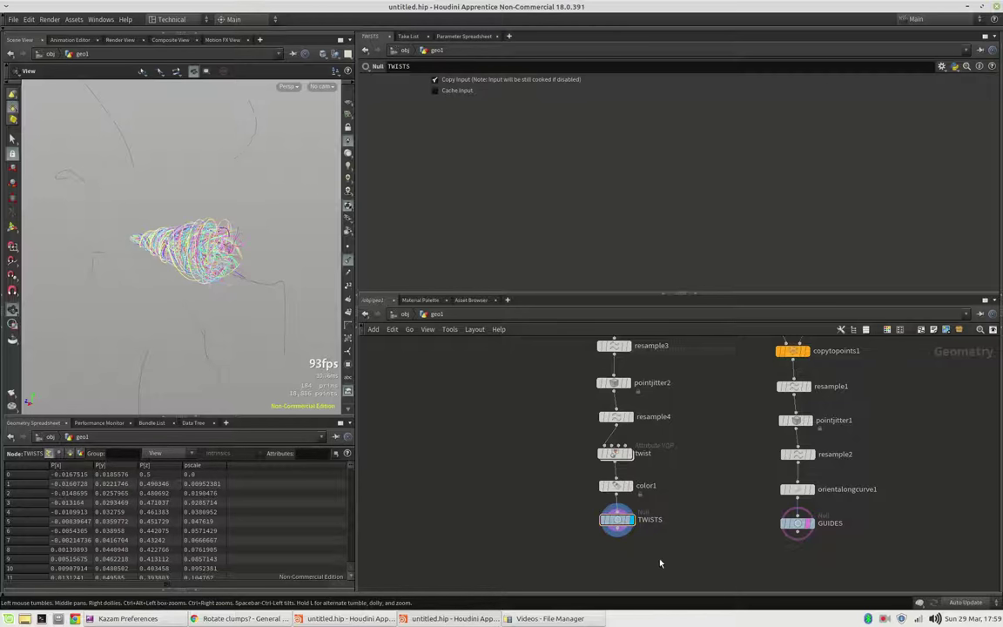
Step: Add a displayed Attribute Wrangle fed by TWISTS, with GUIDES in its second input
left_click(617, 535)
key("Tab")
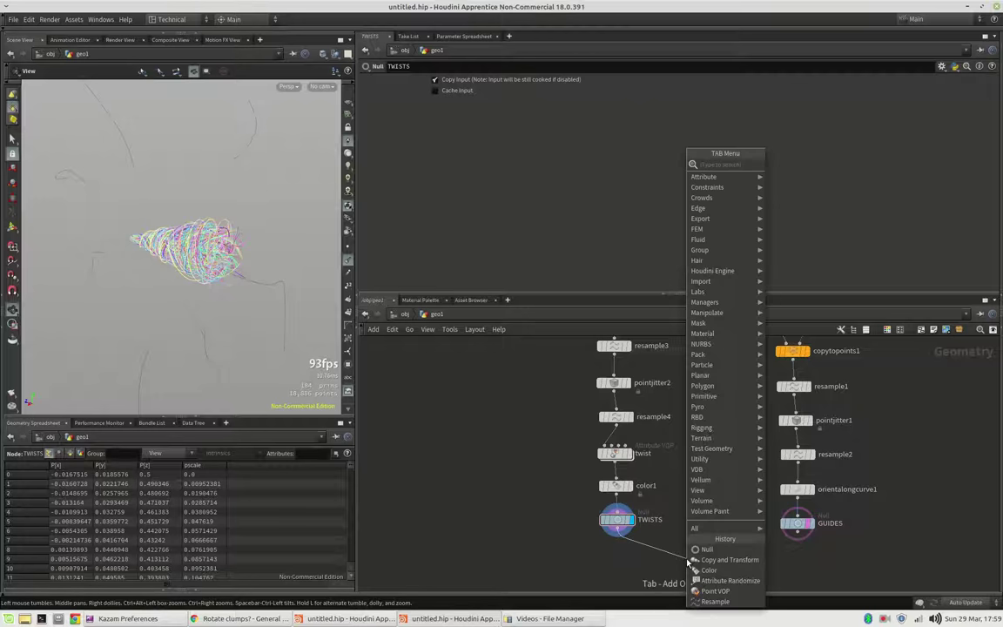
type("aw")
key("Return")
left_click(687, 562)
left_click_drag(687, 562, 724, 571)
left_click(798, 531)
left_click(729, 560)
left_click(740, 567)
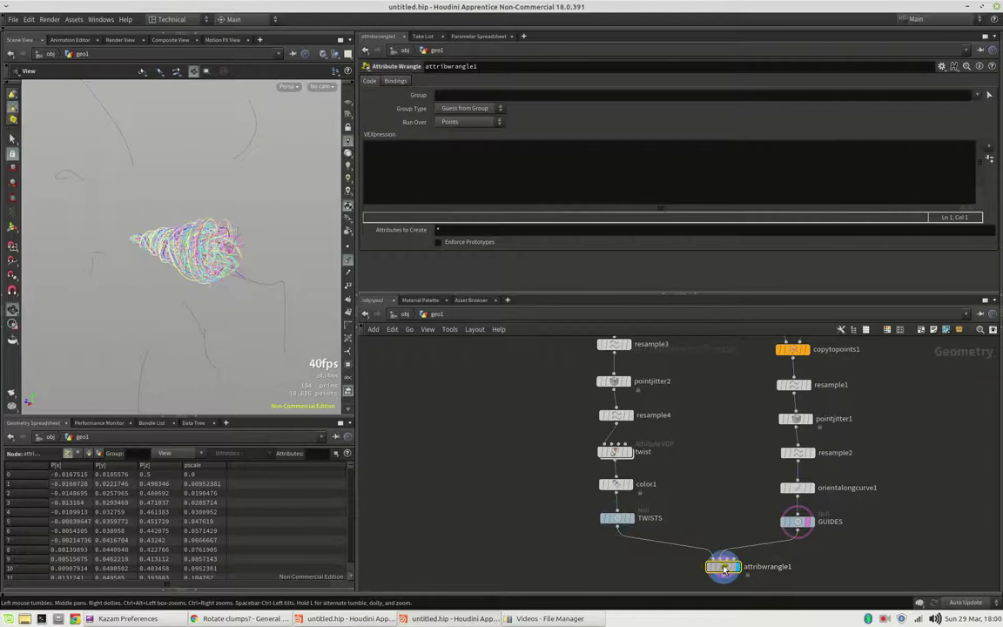
left_click_drag(719, 567, 703, 558)
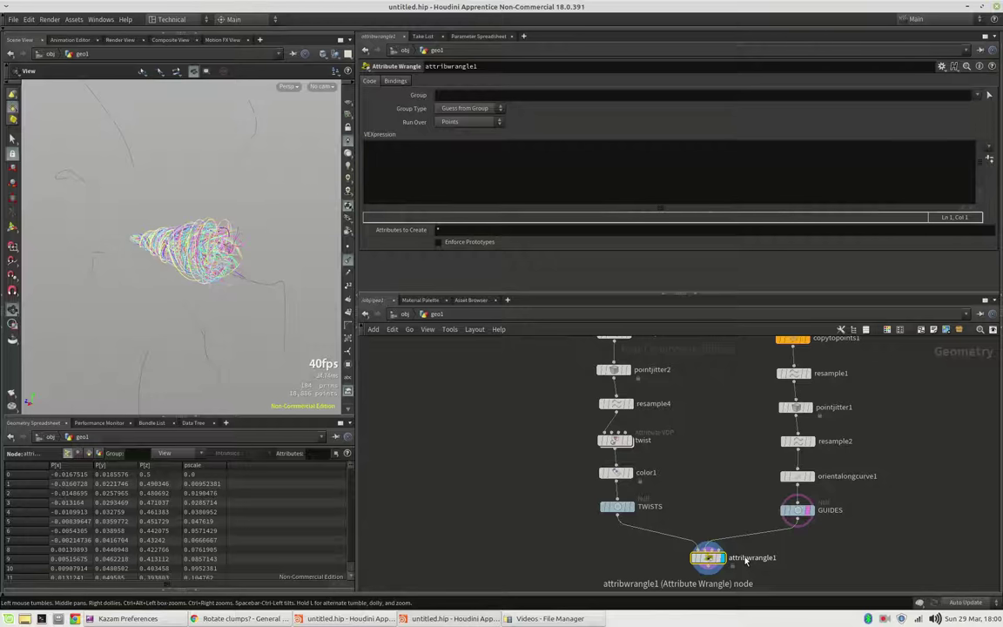
Step: Rename the wrangle to apply_transform
double_click(746, 559)
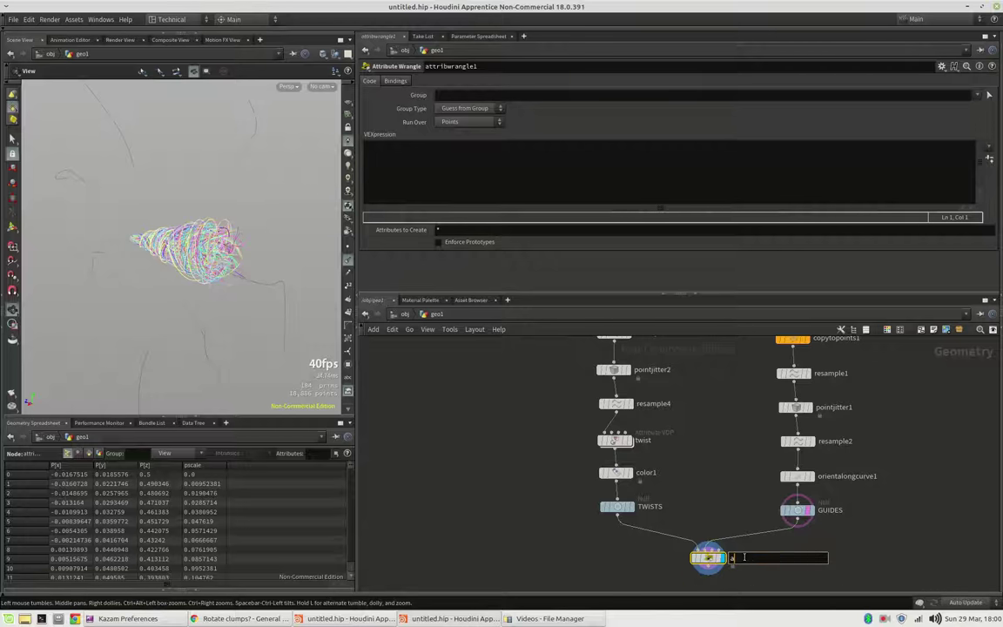
type("pply_transform")
key("Return")
left_click_drag(713, 559, 699, 560)
left_click_drag(201, 262, 224, 259)
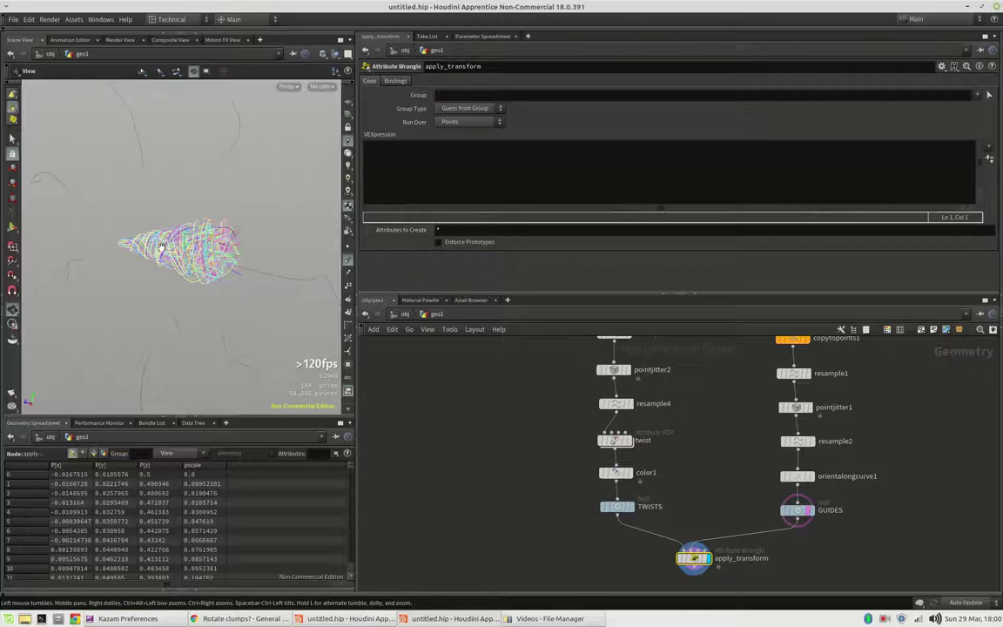
left_click_drag(148, 248, 131, 253)
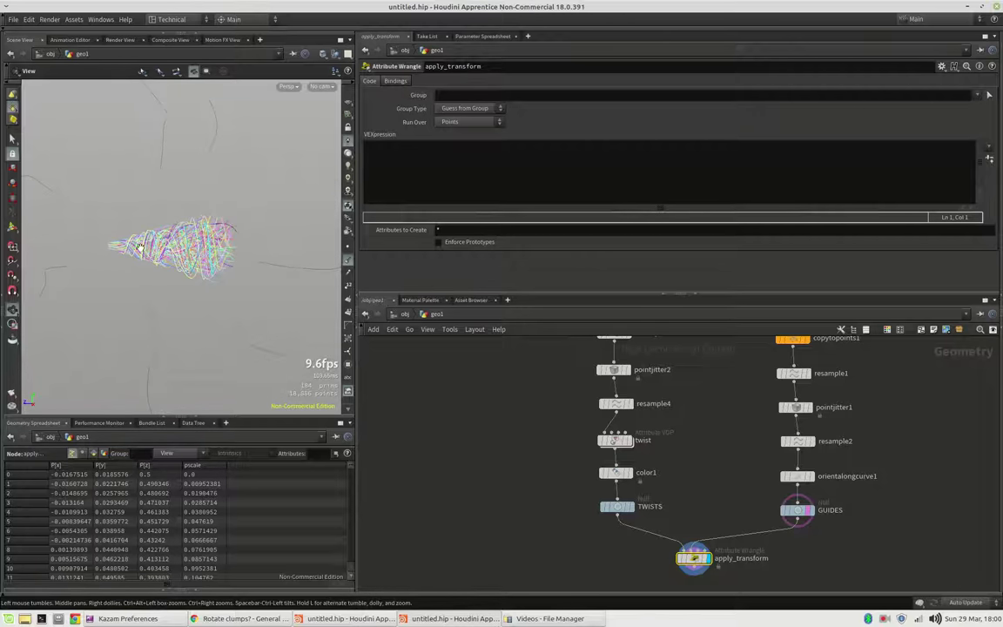
Step: Write the first VEX line: vector bb = relbbox(0, v@P);
left_click(398, 184)
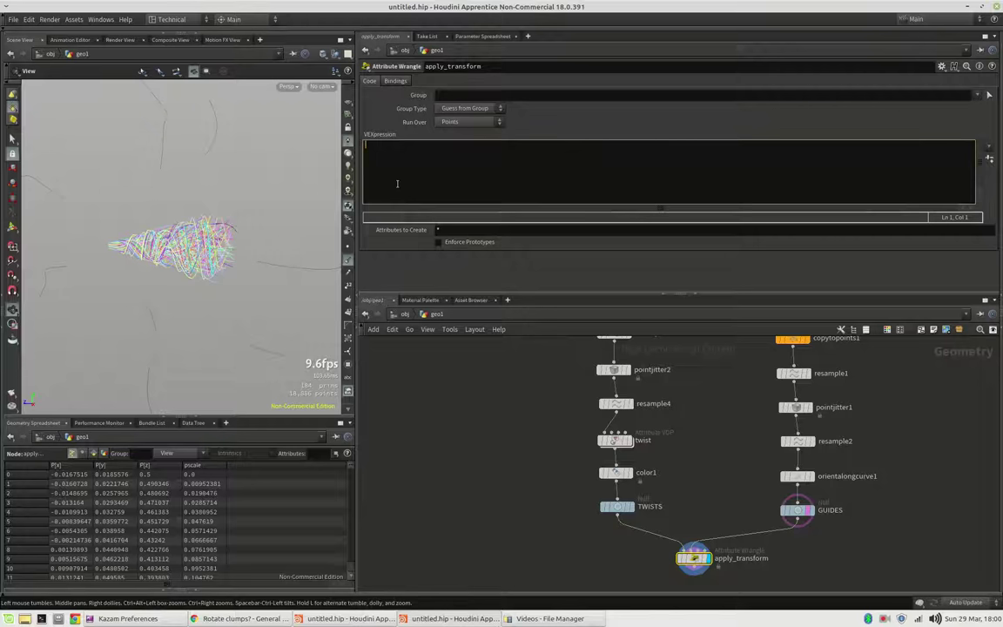
type("vector bb = relbbox(0, v@P);")
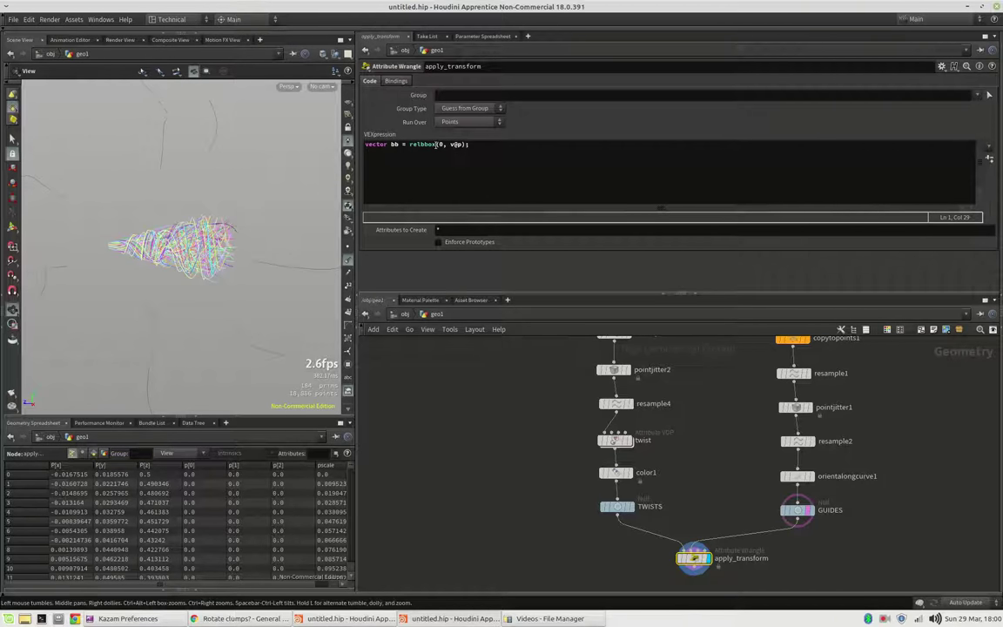
left_click(489, 142)
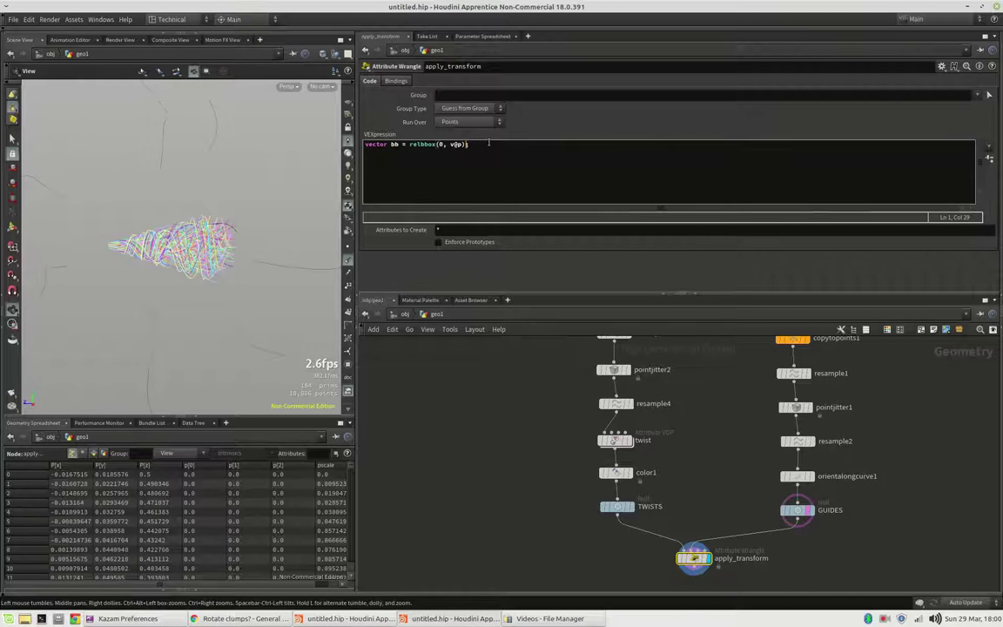
key("Left")
key("Left")
key("Left")
key("BackSpace")
type("P")
left_click(570, 135)
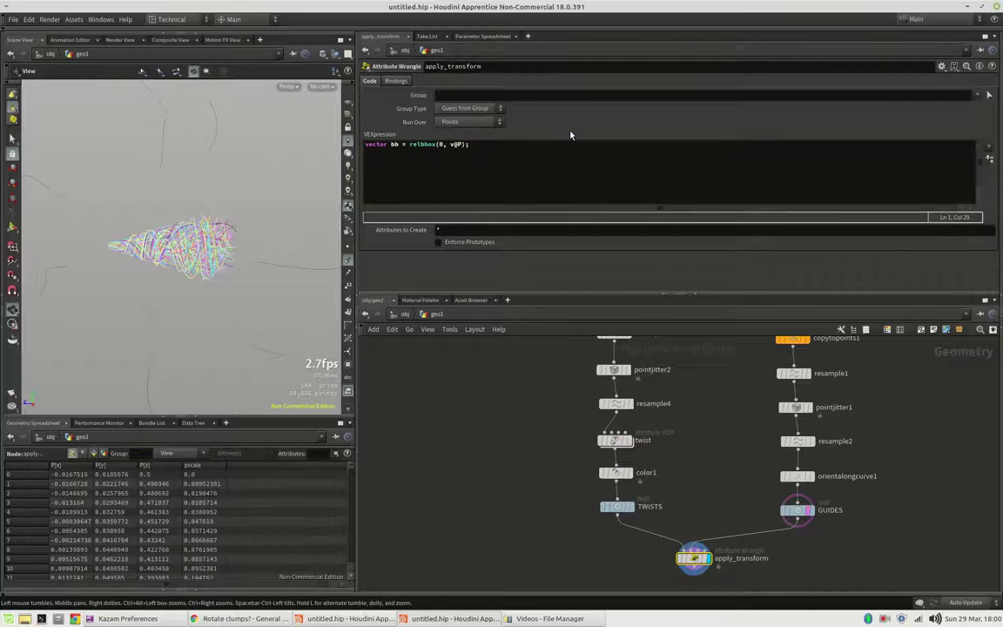
Step: Add the second line: float u = 1.0 - bb.z;
left_click(542, 145)
key("Return")
type("float ")
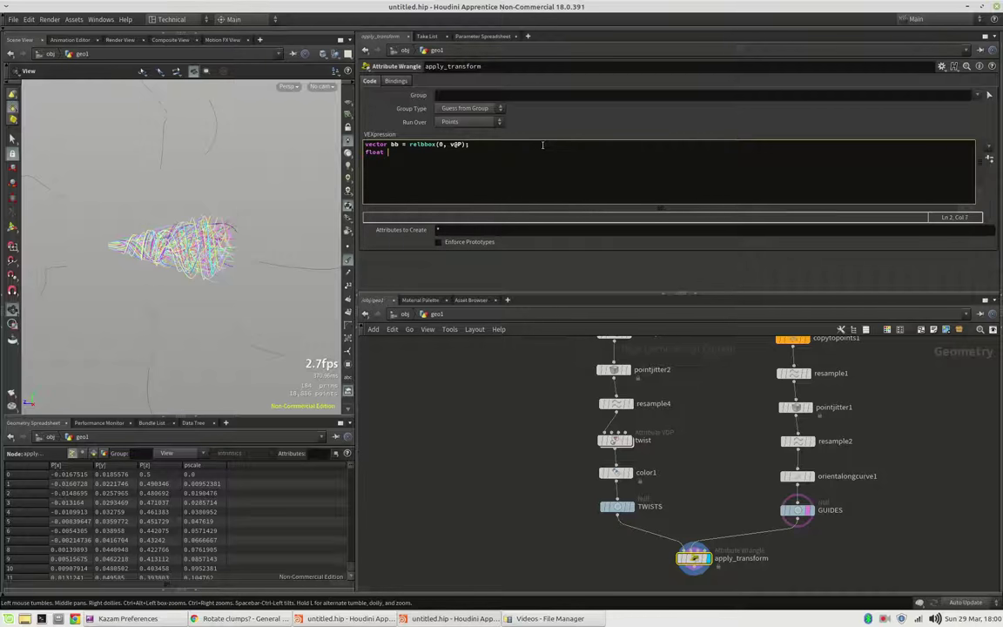
type("u = ")
type("bb.z")
key("Left")
key("Left")
key("Left")
key("Left")
type("1.0 -")
key("Right")
key("Right")
key("Right")
type(";")
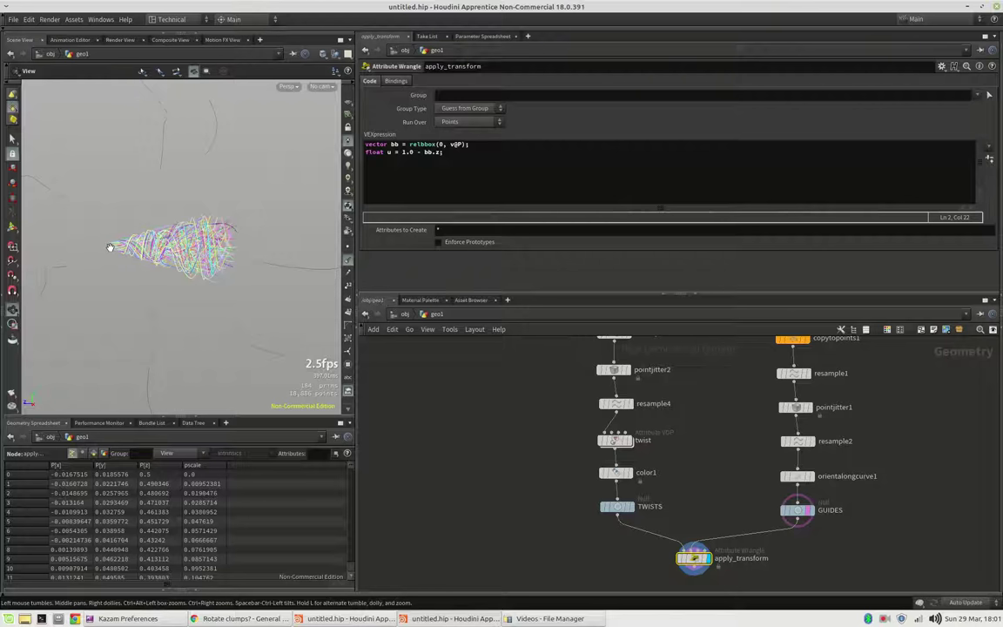
double_click(389, 153)
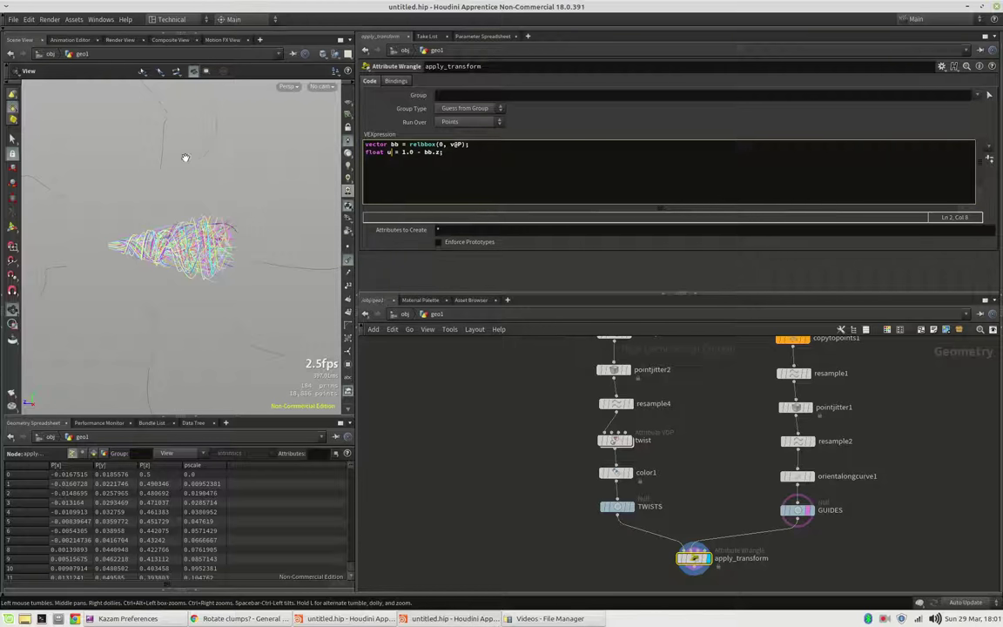
middle_click_drag(163, 154, 170, 177)
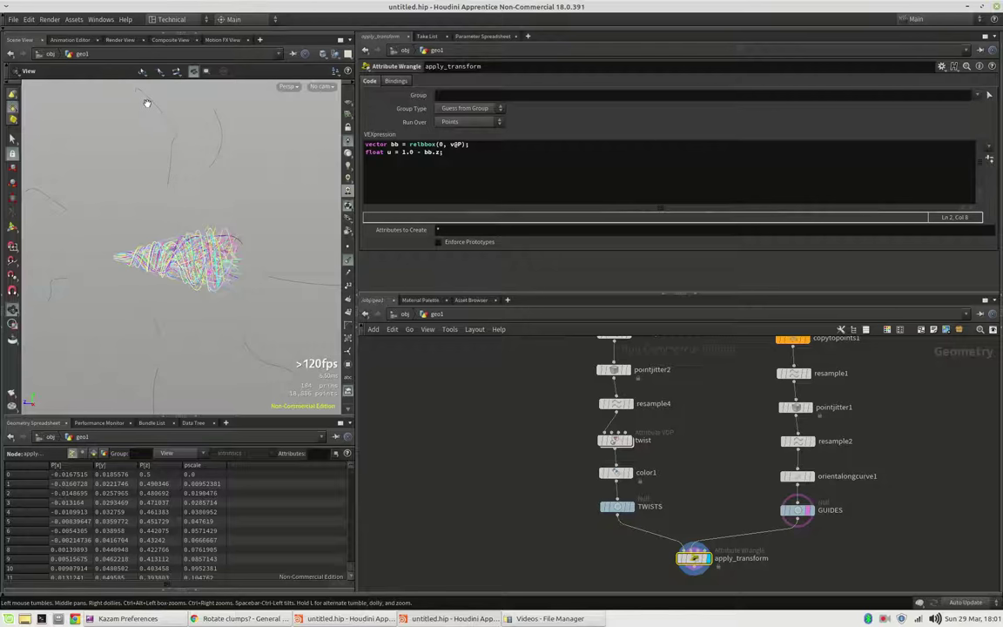
Step: Start the third line: int copy = prim(0, 'copynum
left_click(454, 154)
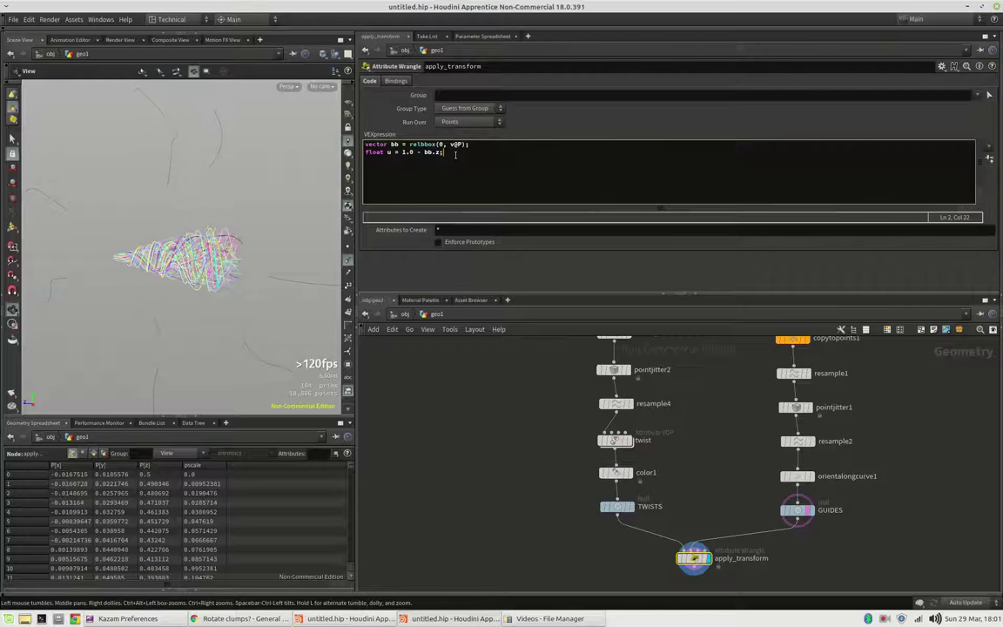
key("Return")
type("int copy = prim(")
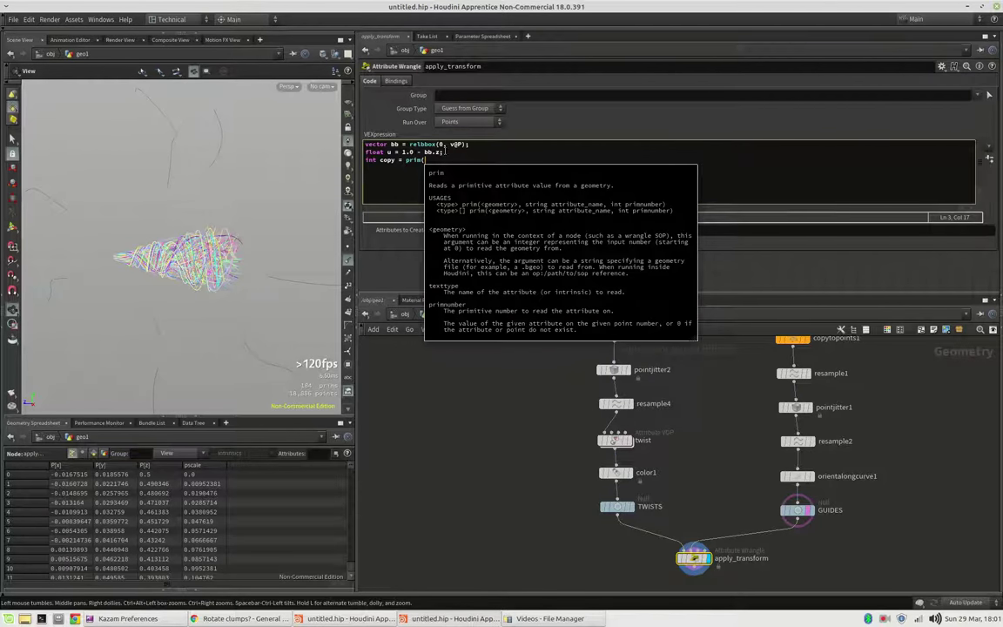
key("Escape")
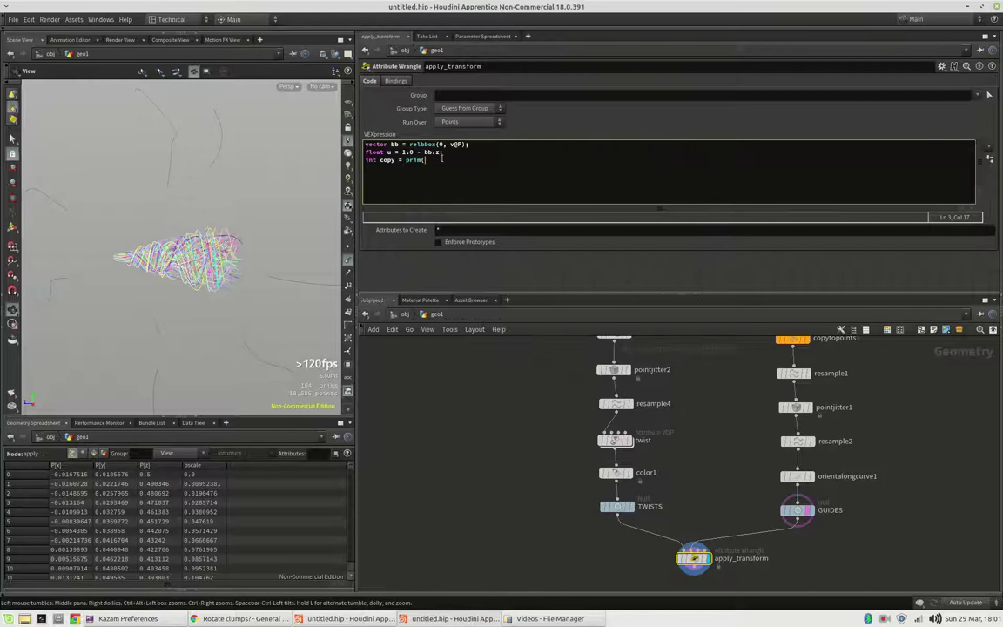
type("0, 'copynum")
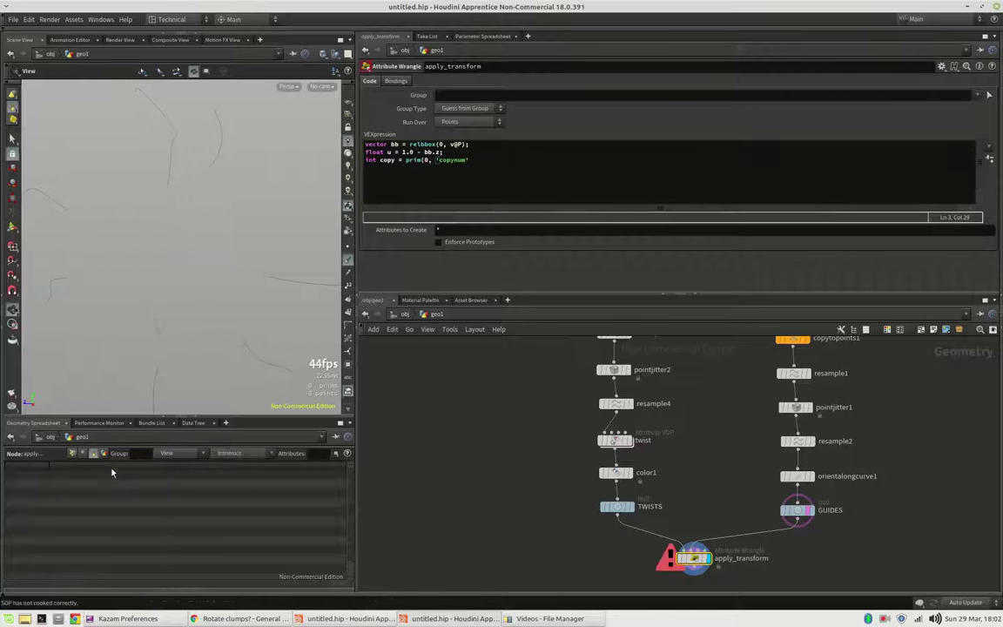
Step: Enable the copynum copy-number attribute on copy1
left_click(617, 506)
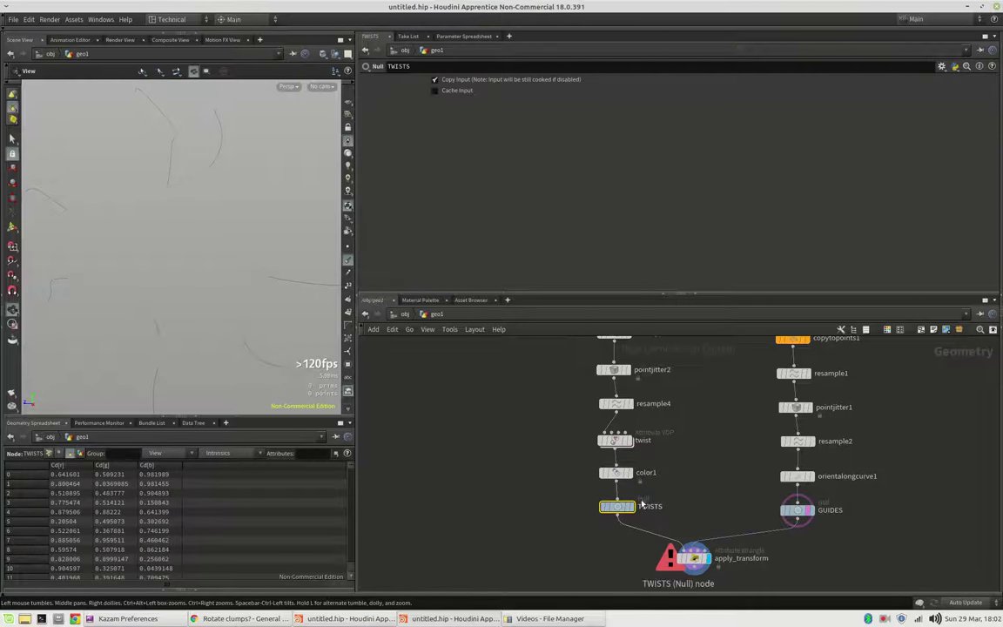
scroll(654, 409, "up", 3)
left_click(621, 362)
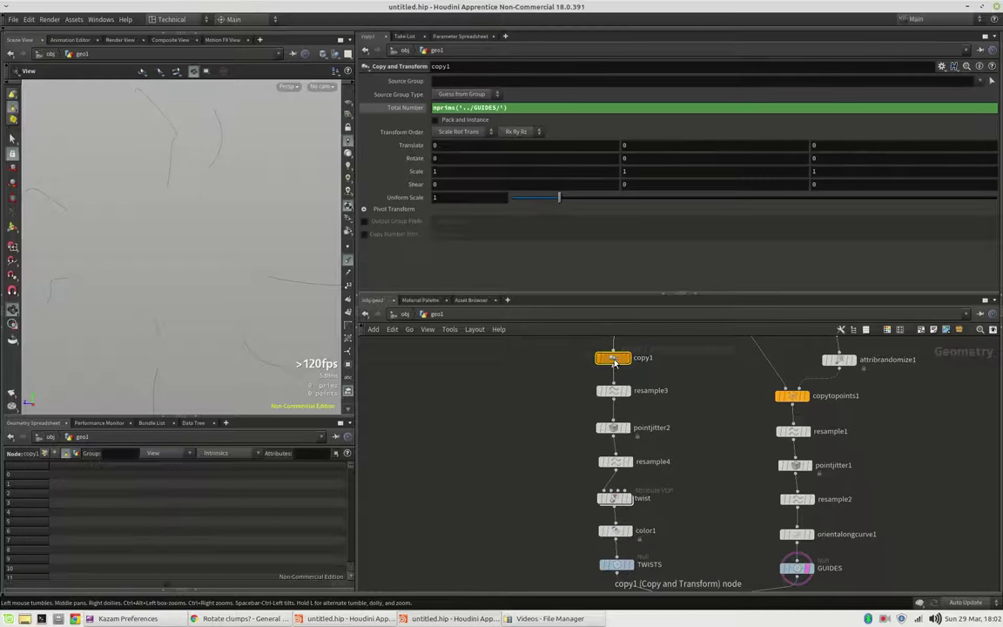
left_click(365, 235)
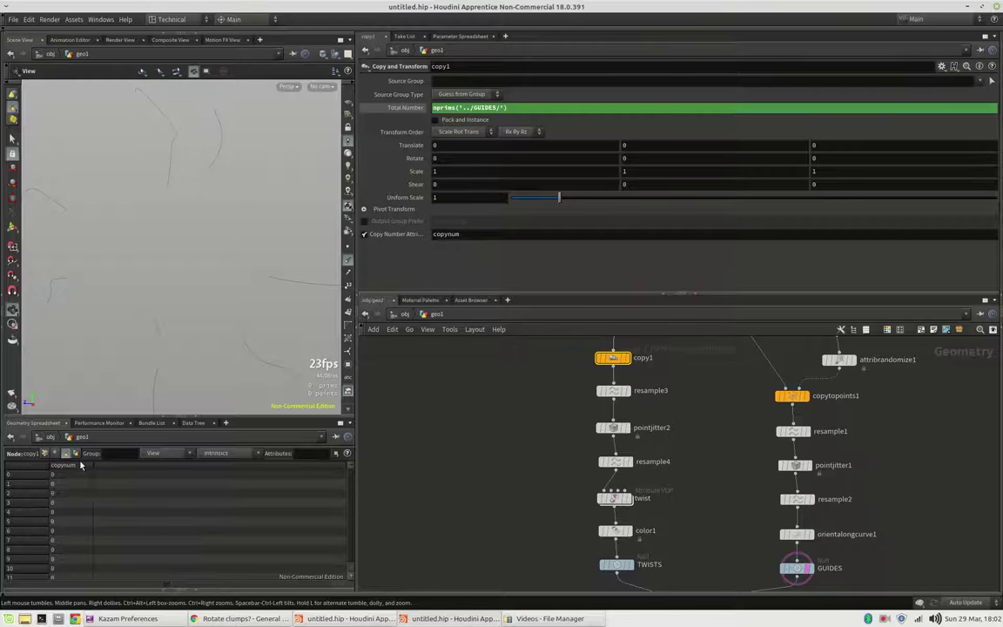
scroll(724, 460, "down", 4)
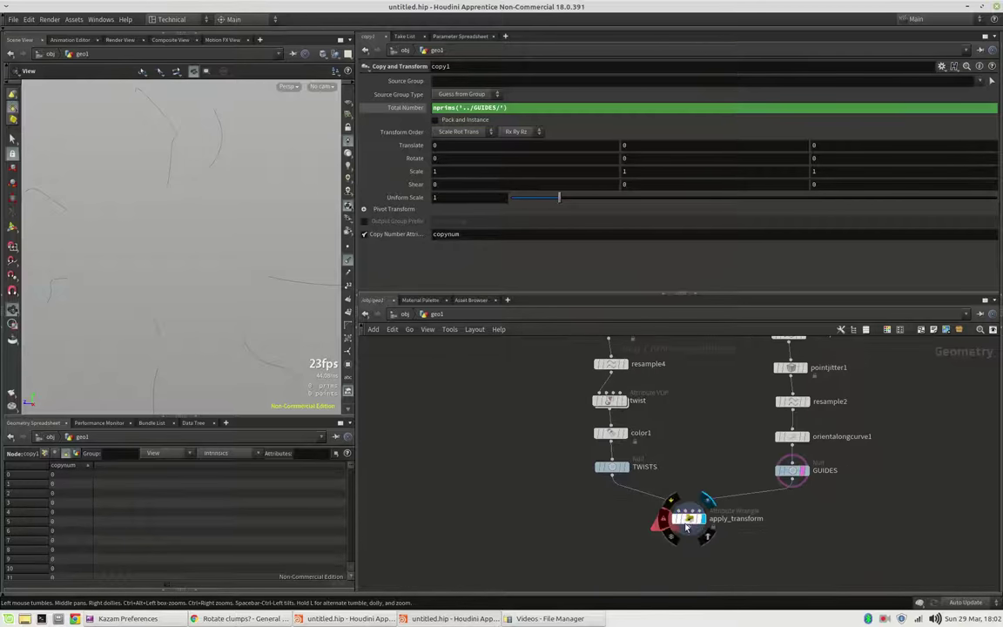
Step: Finish line 3 as int copy = prim(0, 'copynum', i@primnum);
left_click(690, 520)
left_click(480, 160)
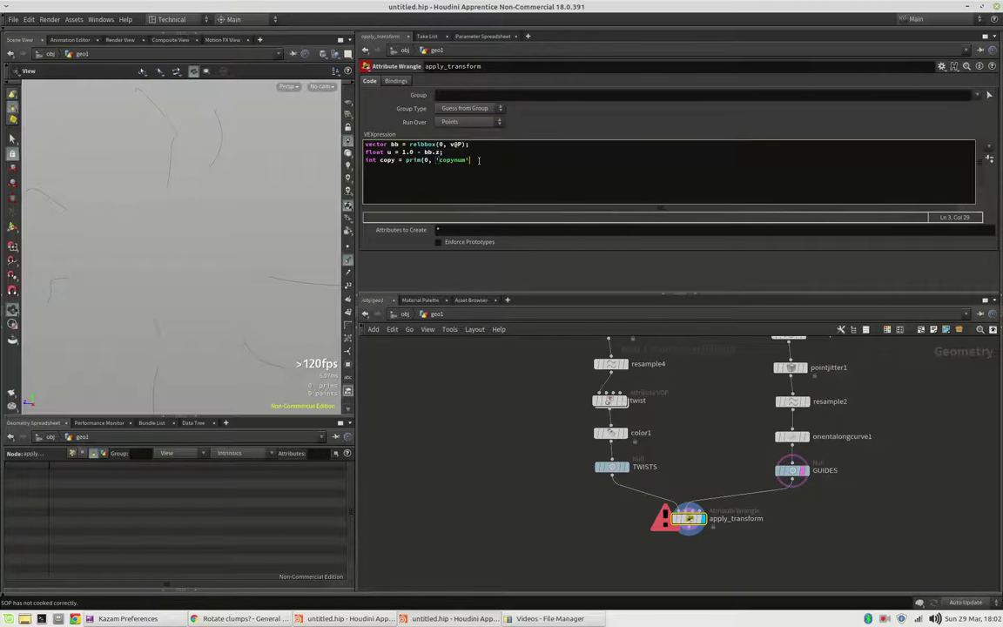
type(", i")
type("@primnum);")
Step: Add 'matrix xform = primuv(1, 'transform', copy, u);' to the apply_transform wrangle code
left_click(614, 108)
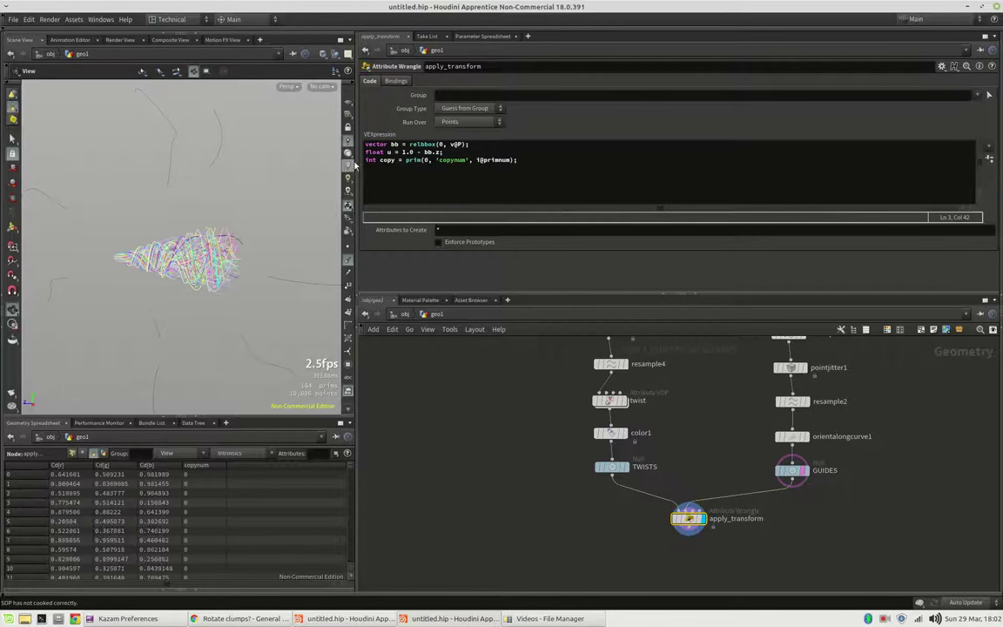
left_click(524, 162)
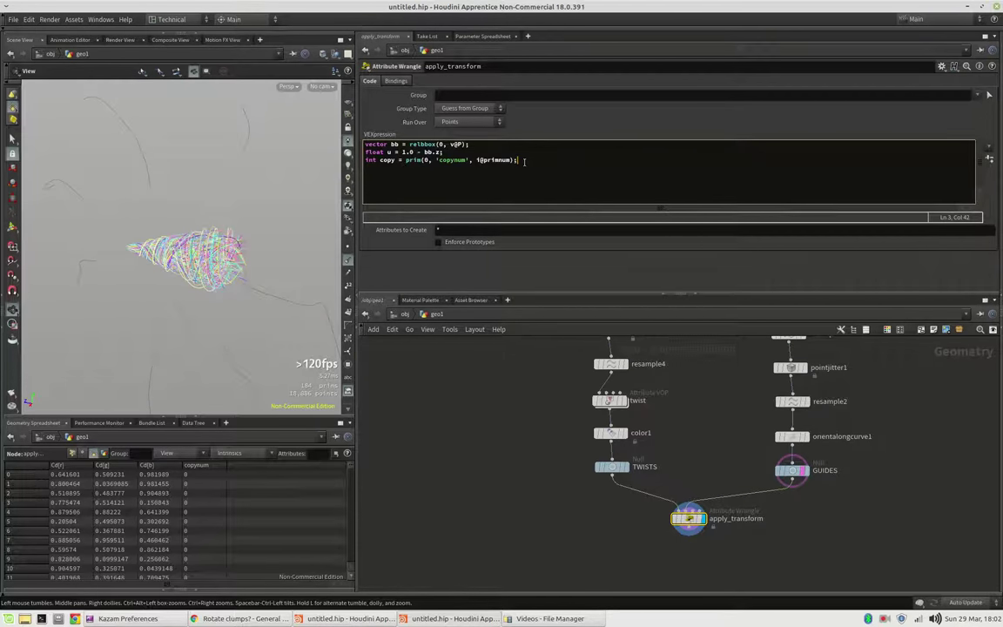
key("Return")
type("matrix xform = prim")
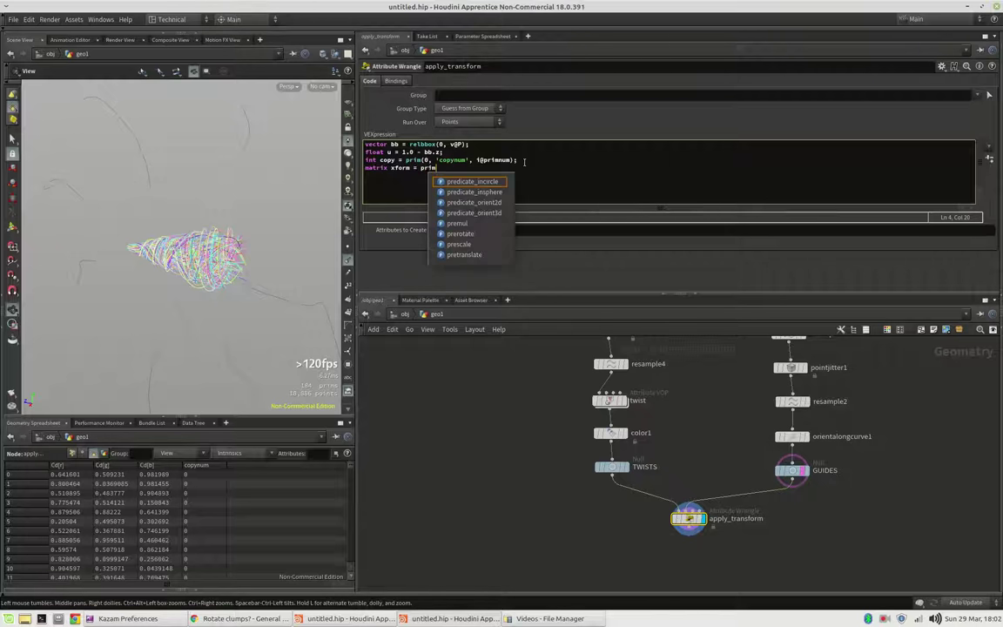
type("uv(")
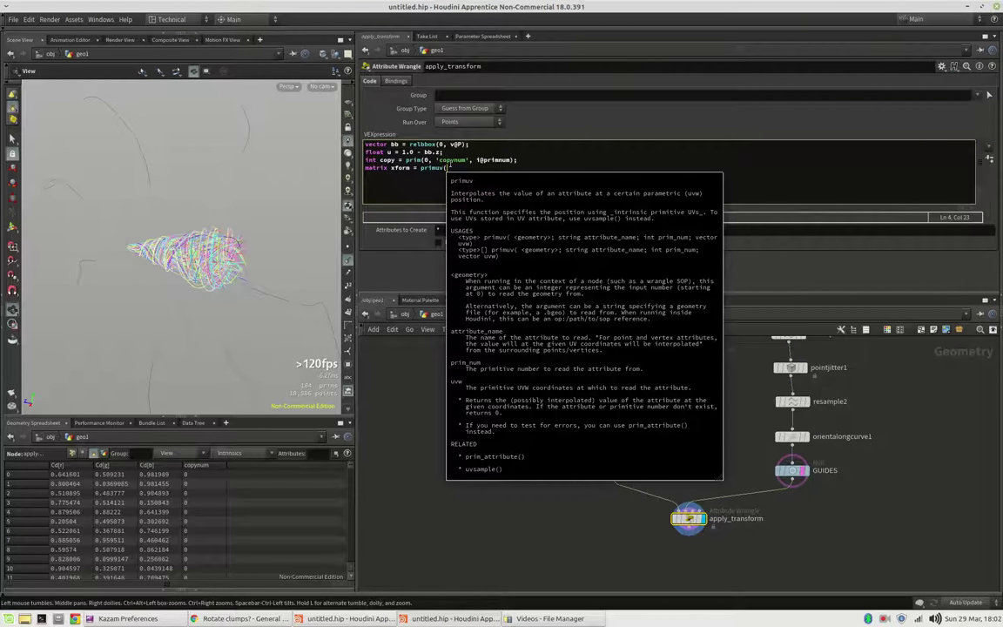
key("Escape")
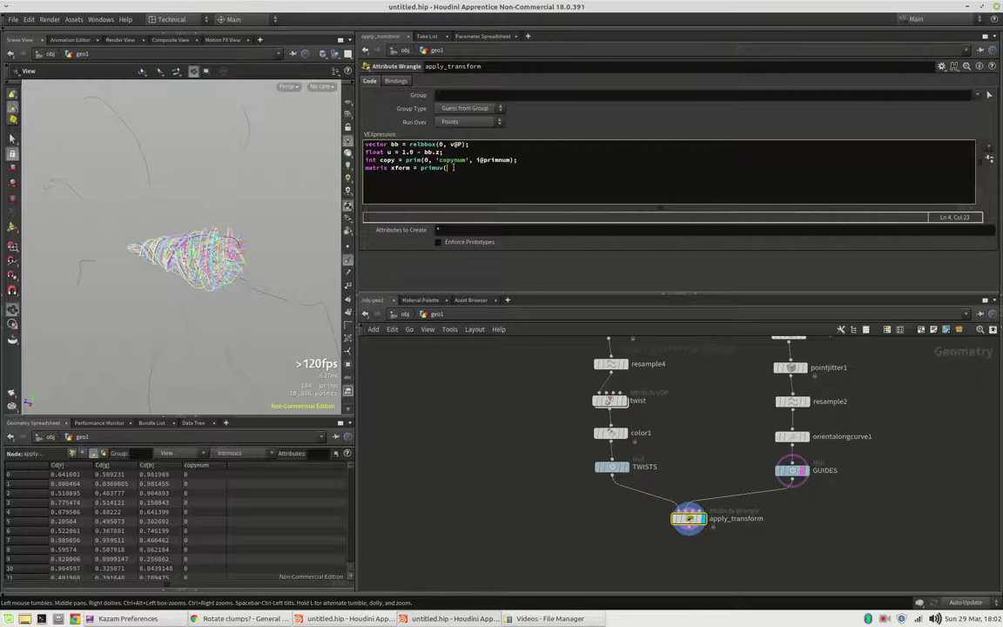
type("1")
type(", 'transform', copy, u);")
Step: Check the GUIDES node, then add the 'v@P *= xform' line to multiply points by the matrix
left_click(792, 470)
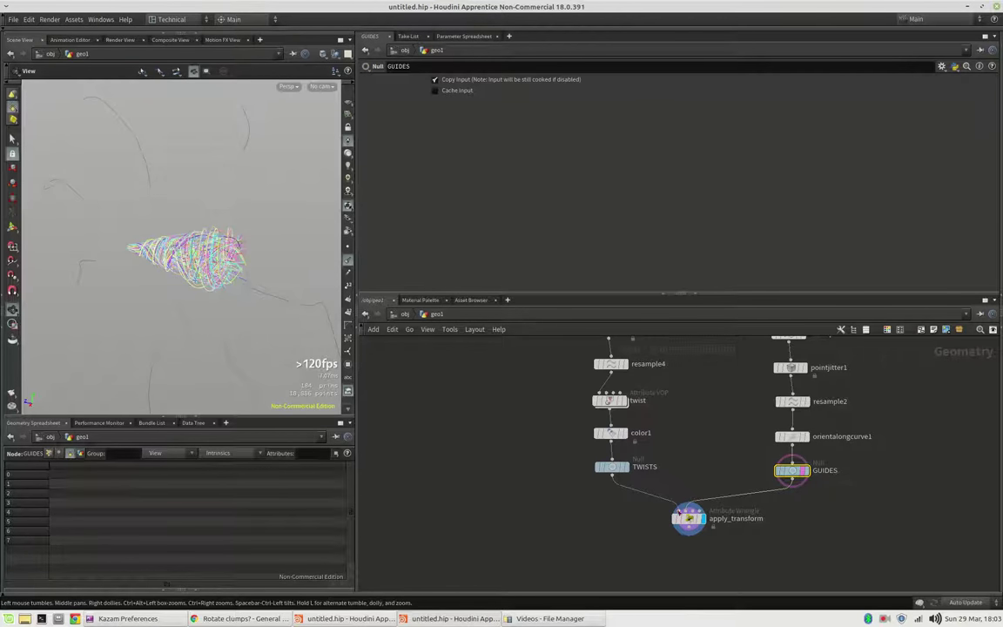
left_click(689, 519)
double_click(514, 168)
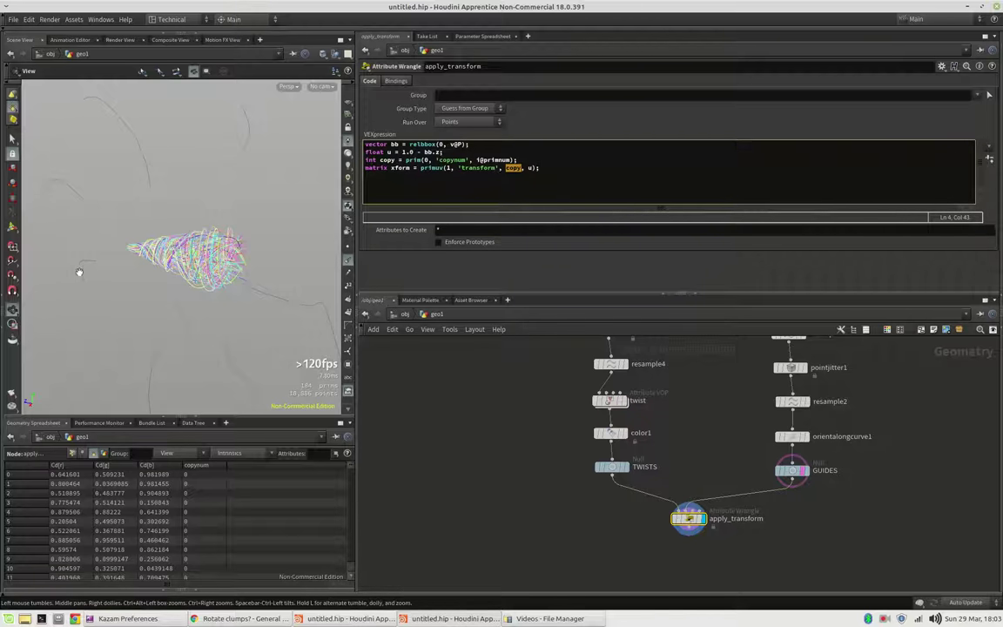
left_click(529, 168)
type("v@P *= xfr")
Step: Cook the wrangle and inspect the scattered clumps, then the TWISTS output on its own
left_click(528, 137)
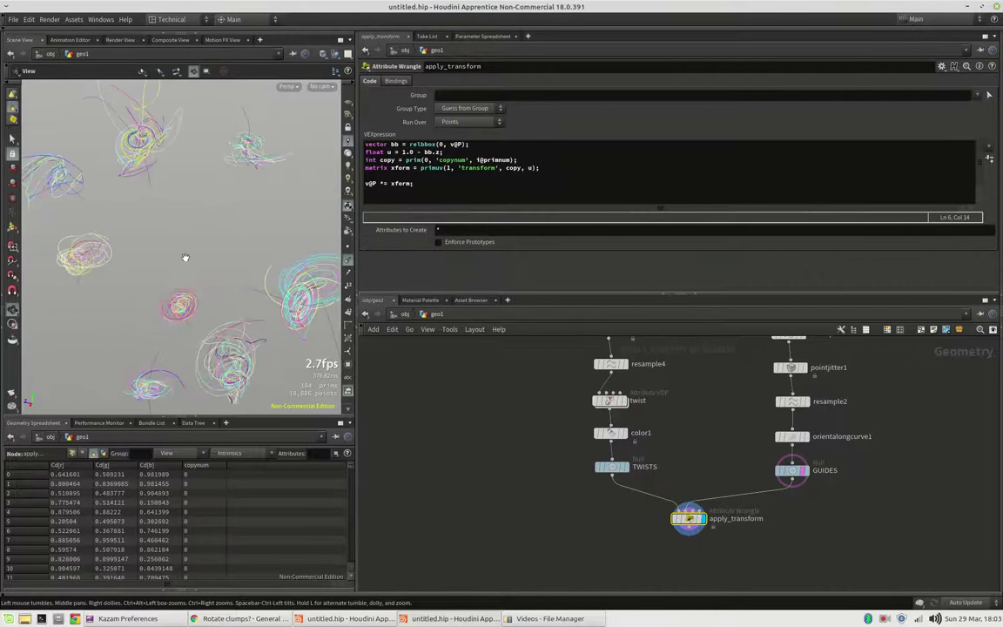
left_click_drag(182, 275, 287, 296)
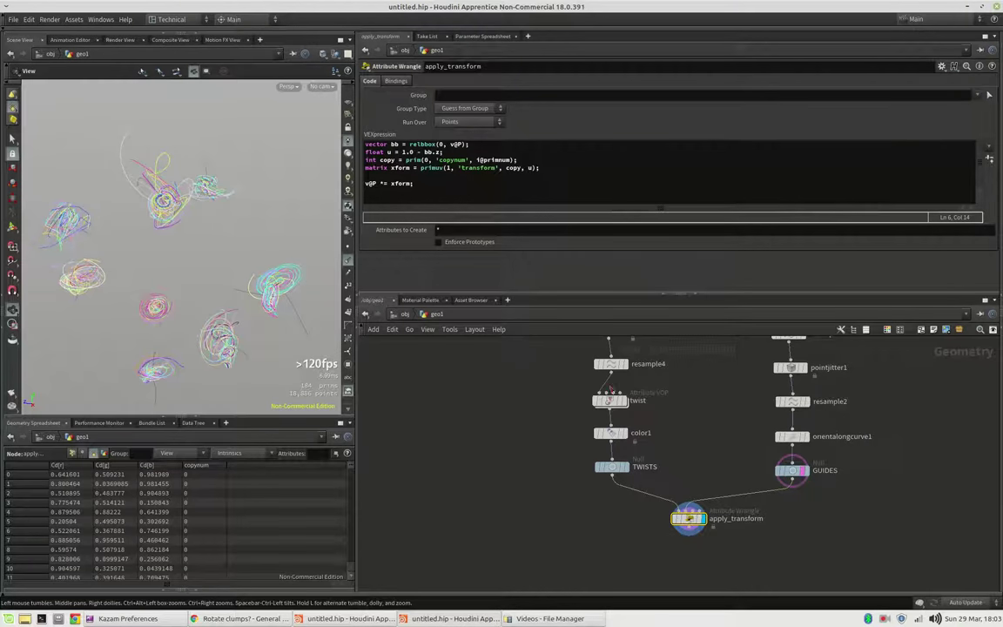
left_click(630, 473)
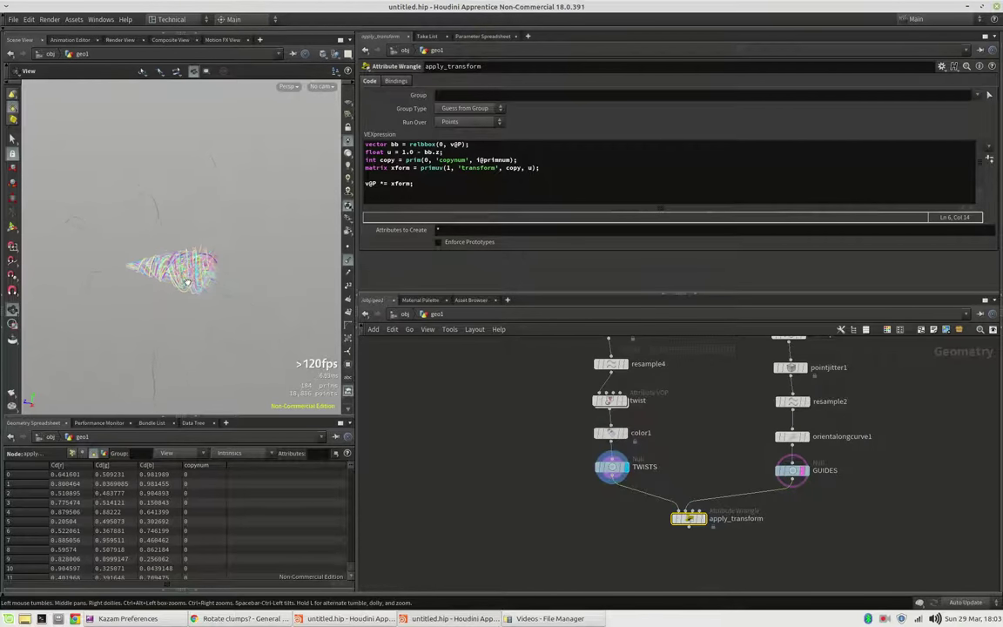
left_click_drag(133, 264, 172, 275)
left_click(424, 174)
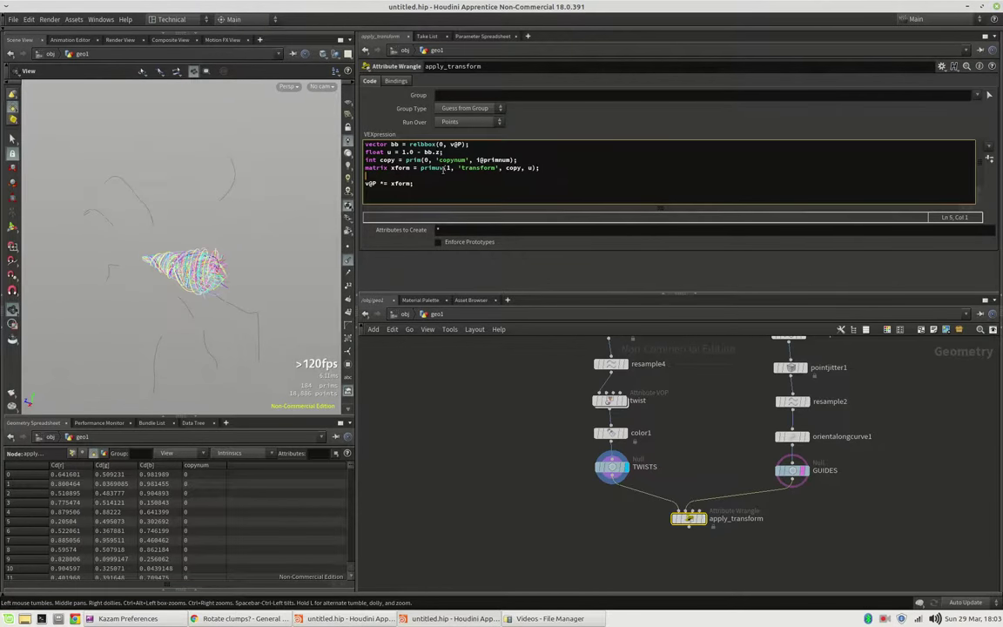
key("Return")
type("//")
left_click(702, 518)
left_click(401, 183)
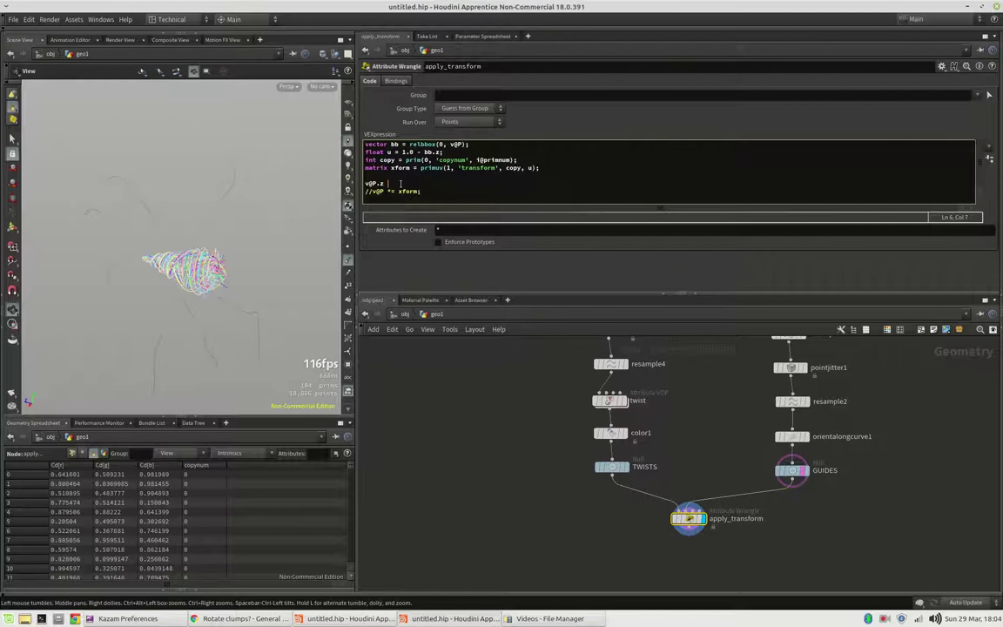
type("v@P.z = 0.0;")
left_click_drag(209, 279, 222, 255)
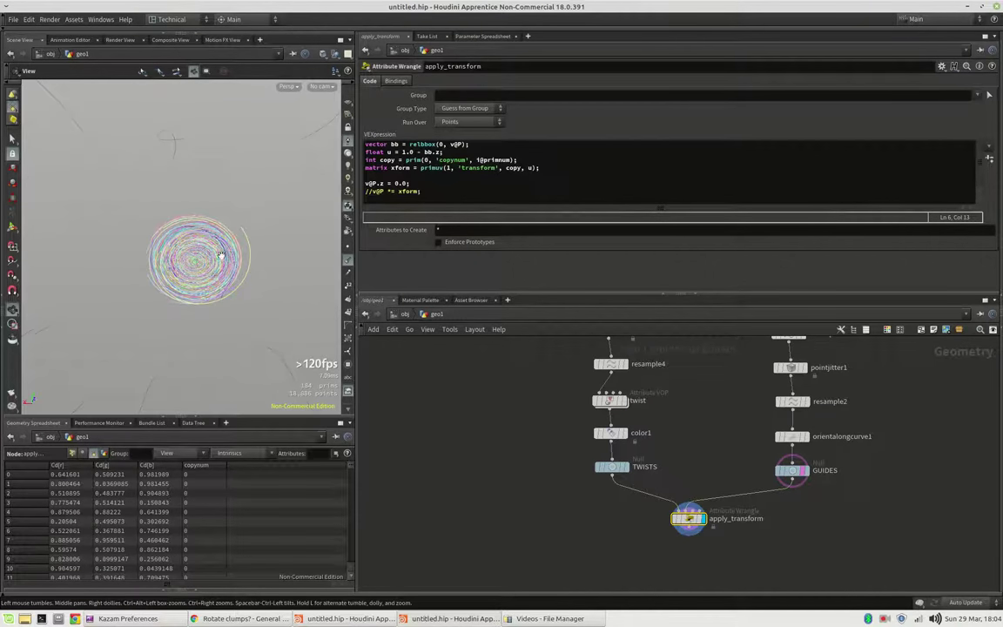
Step: Uncomment 'v@P *= xform' so the flattened clumps are placed along the guides
left_click(370, 191)
key("BackSpace")
key("BackSpace")
left_click(207, 223)
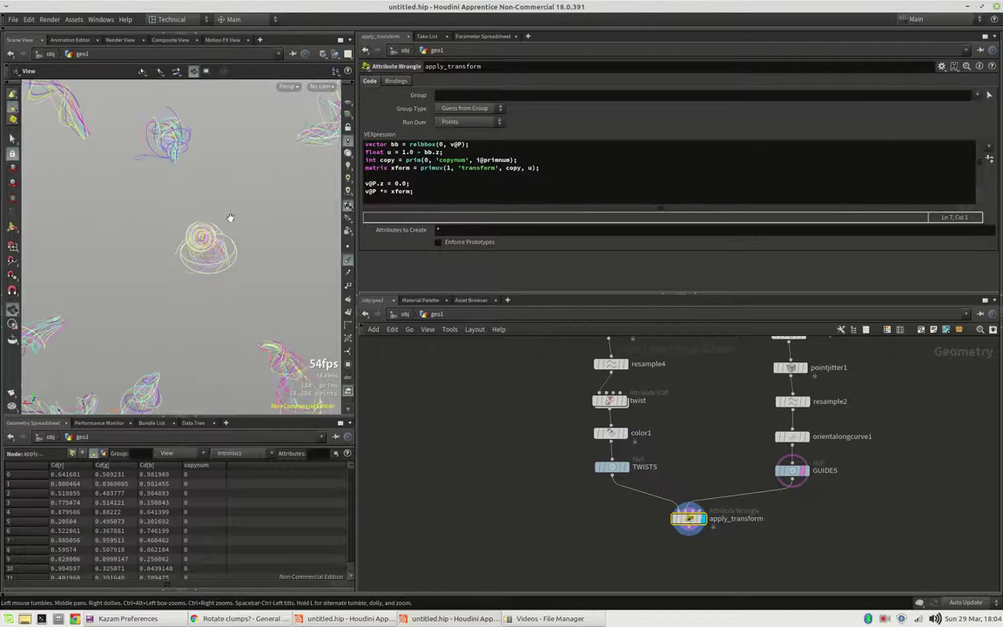
left_click_drag(206, 224, 232, 273)
middle_click_drag(684, 389, 694, 453)
Step: Inside the twist VOP, set fit1 Destination Max to 100
left_click(625, 464)
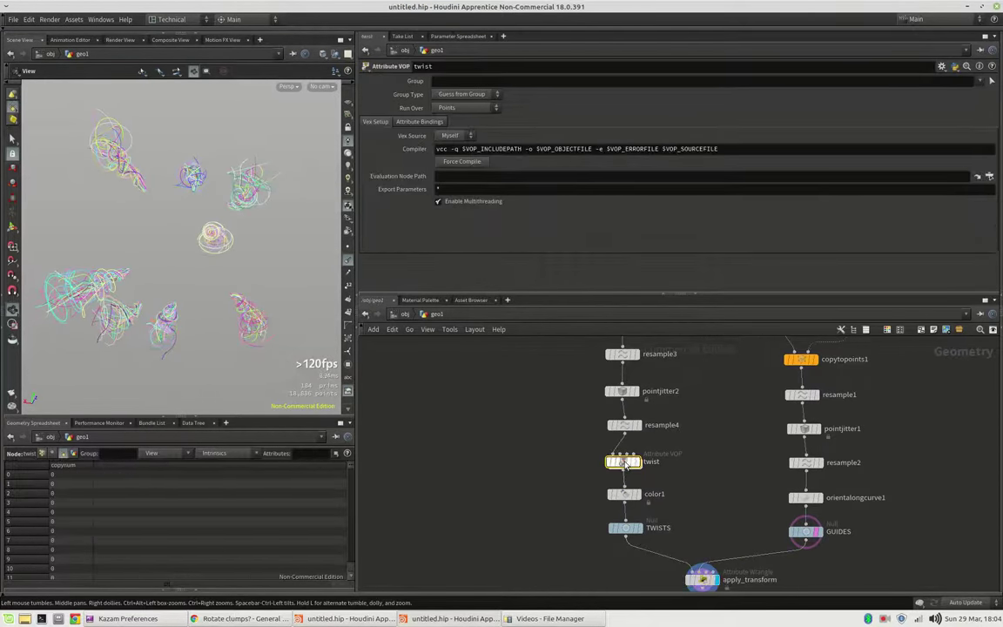
double_click(625, 464)
left_click(664, 476)
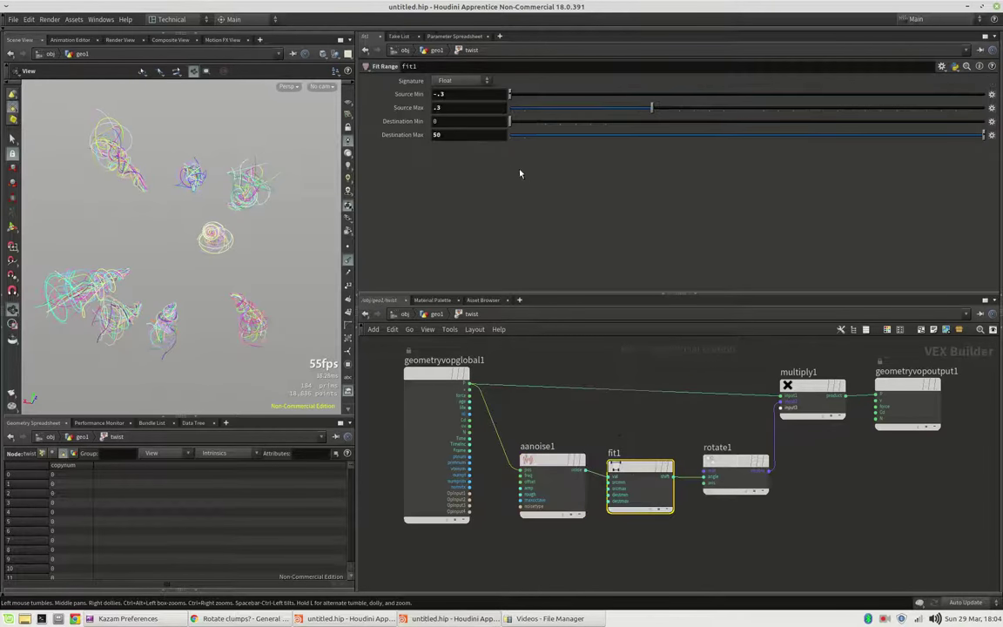
left_click(469, 136)
key("Return")
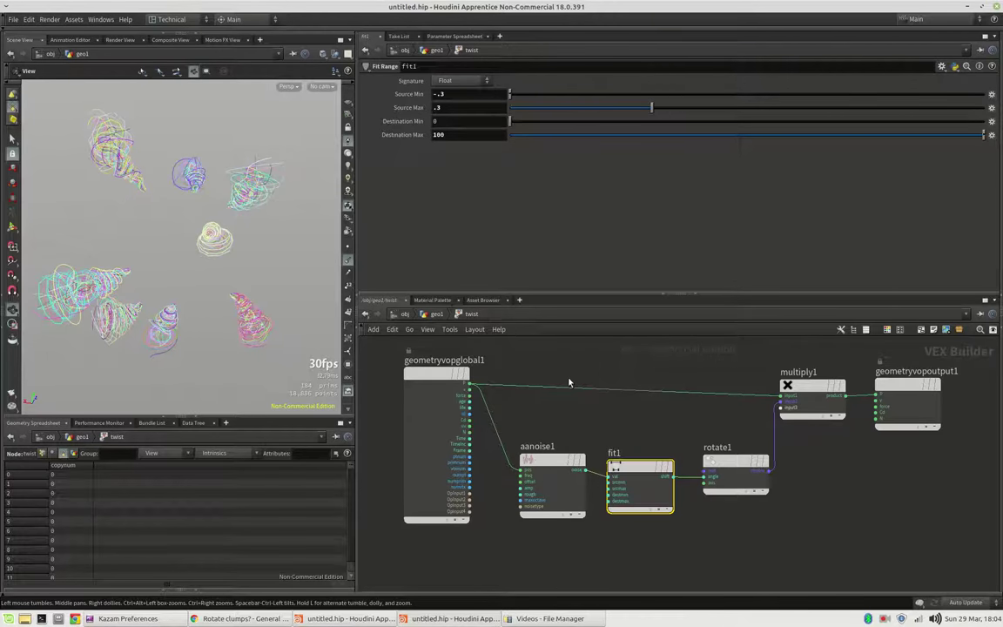
Step: Back in geo1, set resample4's segment Length to 0.005
key("u")
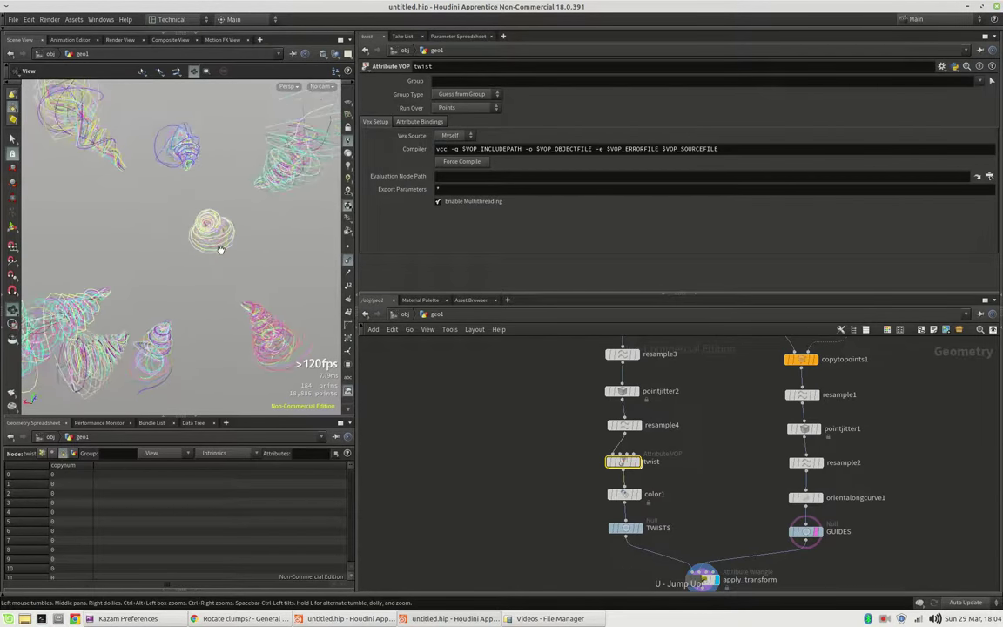
middle_click_drag(721, 394, 733, 431)
left_click(635, 391)
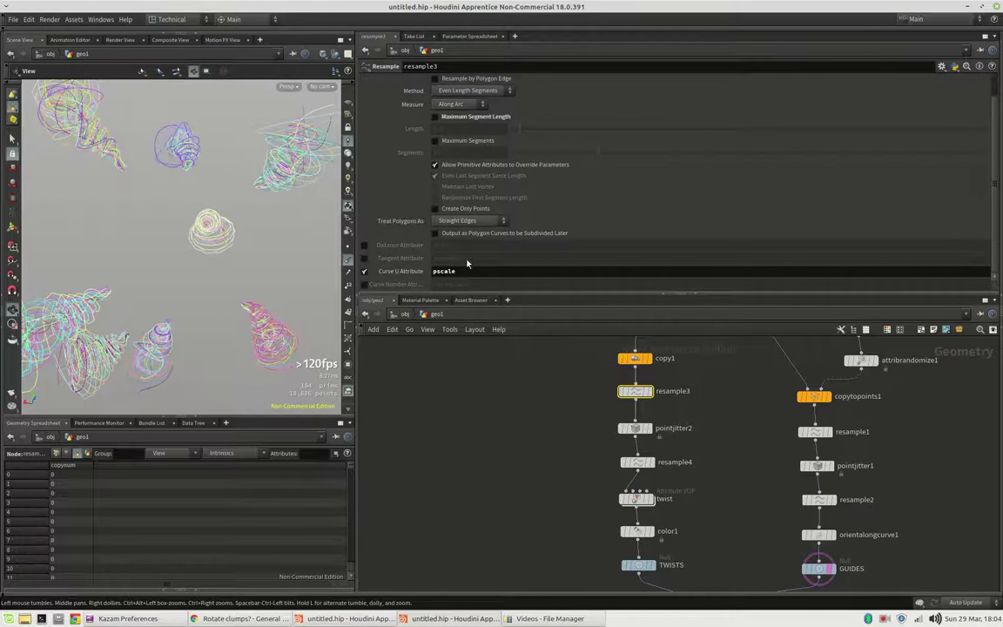
scroll(423, 217, "up", 2)
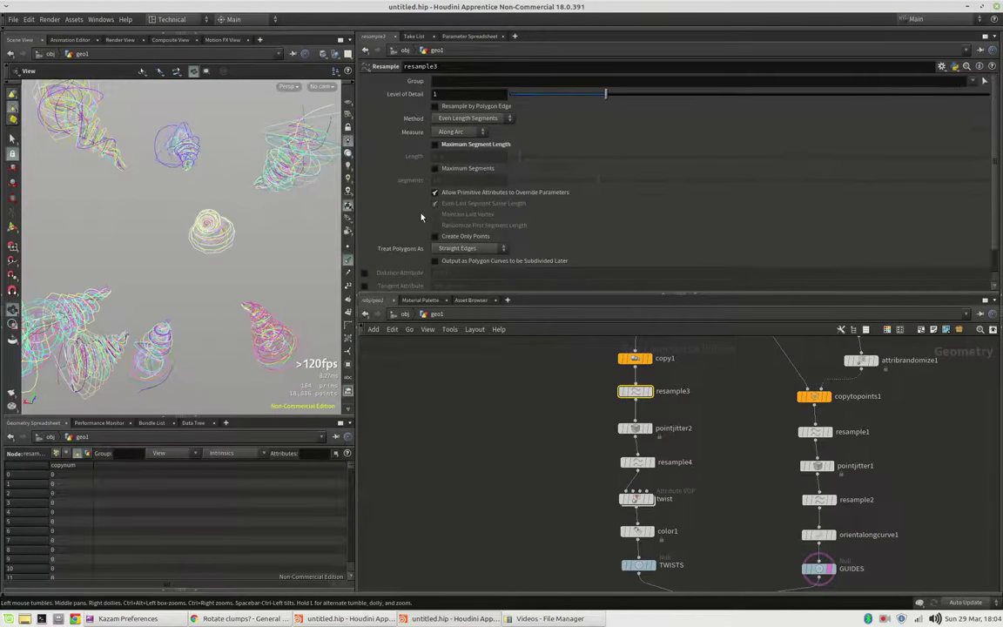
left_click(637, 463)
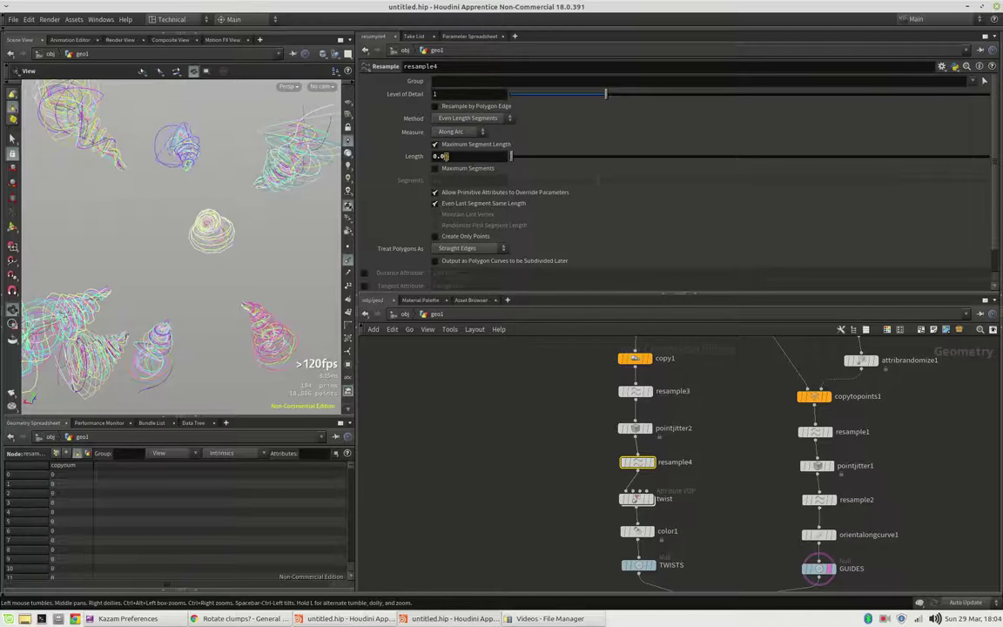
left_click(446, 156)
key("Return")
Step: Move the TWISTS, GUIDES and apply_transform nodes down to make room
middle_click_drag(695, 527, 714, 405)
left_click_drag(554, 399, 840, 528)
left_click_drag(668, 452, 661, 492)
Step: Insert a Transform node between color1 and TWISTS with Uniform Scale 0.34
left_click(668, 452)
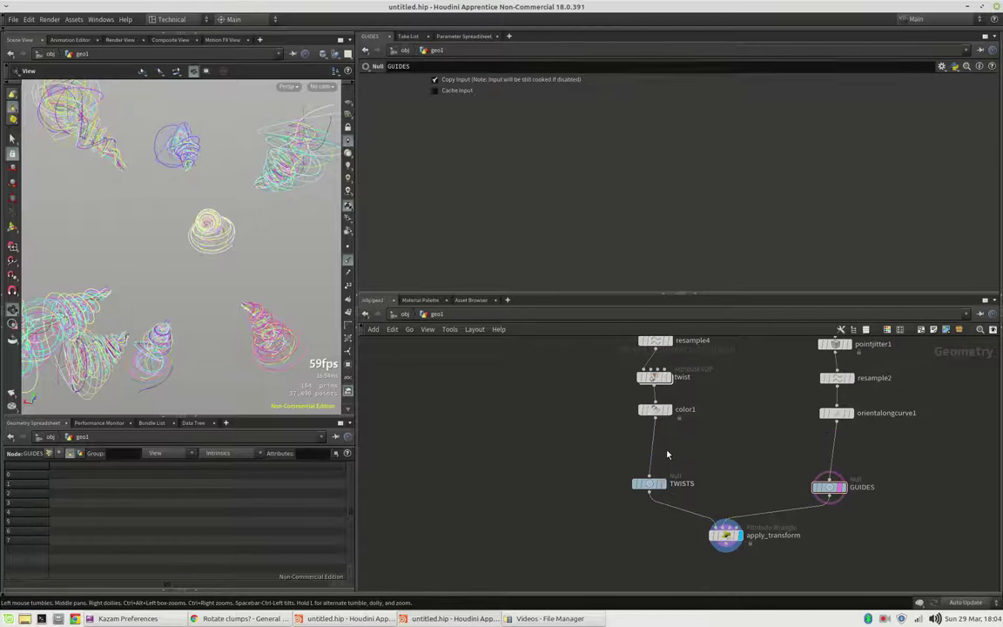
key("Tab")
type("tran")
key("Return")
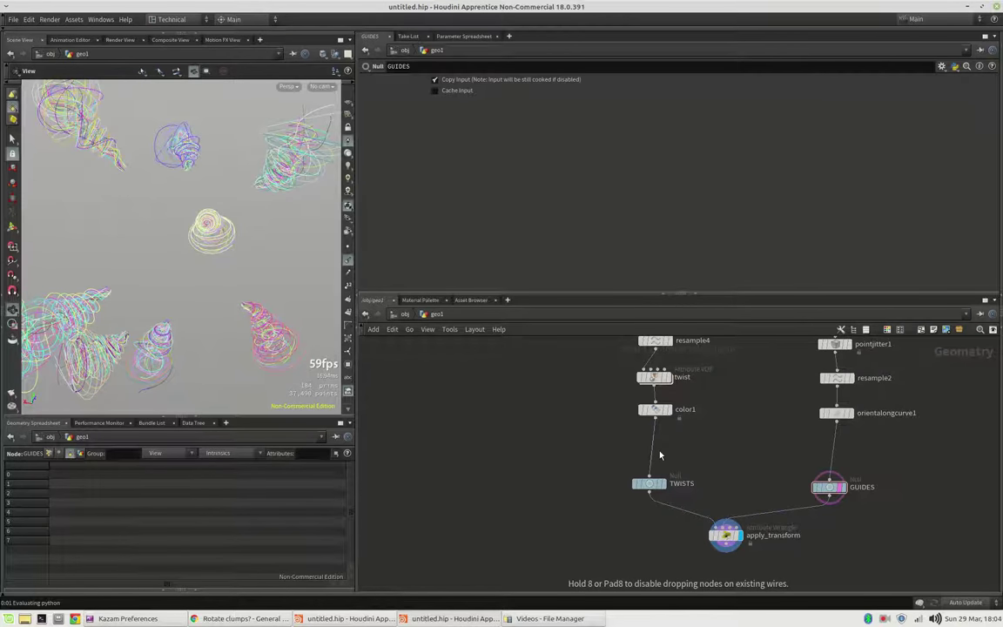
left_click(662, 455)
left_click_drag(559, 173, 526, 172)
left_click_drag(152, 230, 208, 255)
middle_click_drag(732, 350, 732, 566)
Step: Set sphere1's Uniform Scale to 0.16 so the clumps gather centrally
left_click(837, 362)
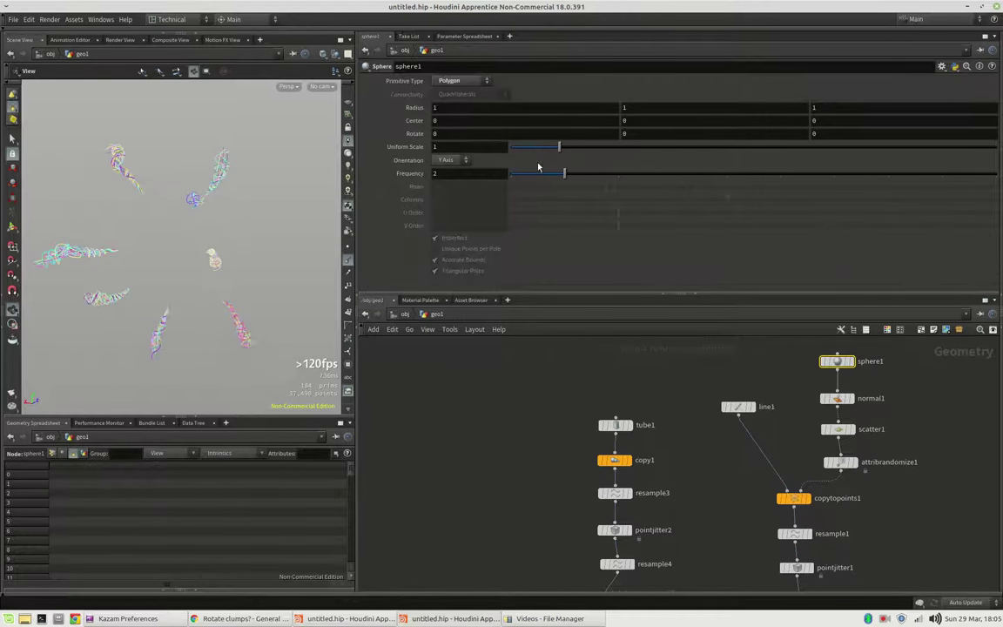
left_click_drag(537, 148, 520, 148)
scroll(224, 248, "up", 3)
mouse_move(231, 254)
left_mouse_down()
mouse_move(202, 235)
mouse_move(224, 240)
mouse_move(217, 231)
mouse_move(238, 257)
mouse_move(220, 244)
left_mouse_up()
Step: Raise pointjitter1's Scale to 1.09
middle_click_drag(882, 429, 891, 357)
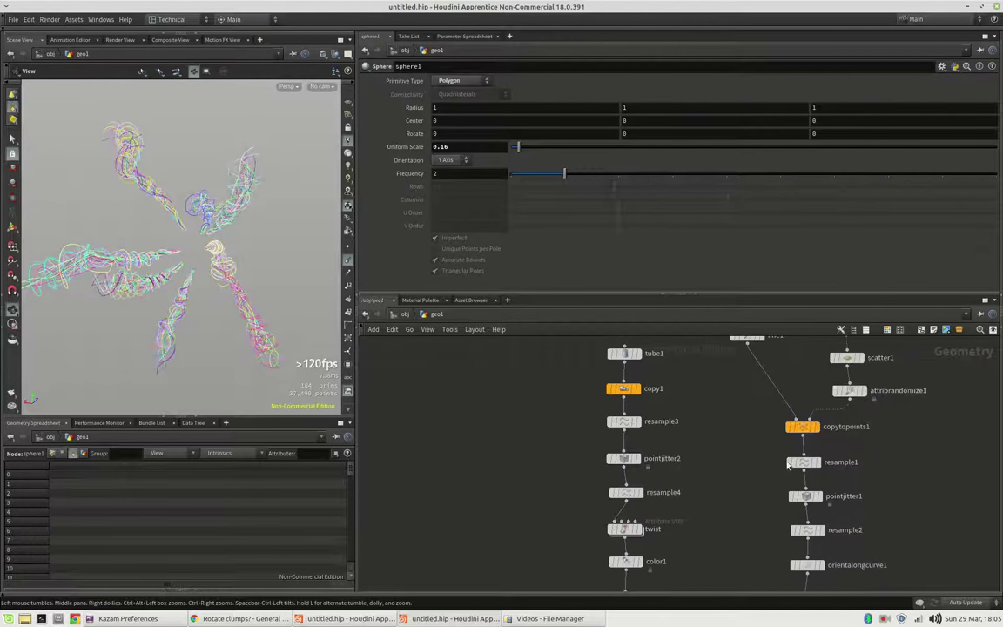
left_click(806, 496)
left_click_drag(536, 107, 605, 135)
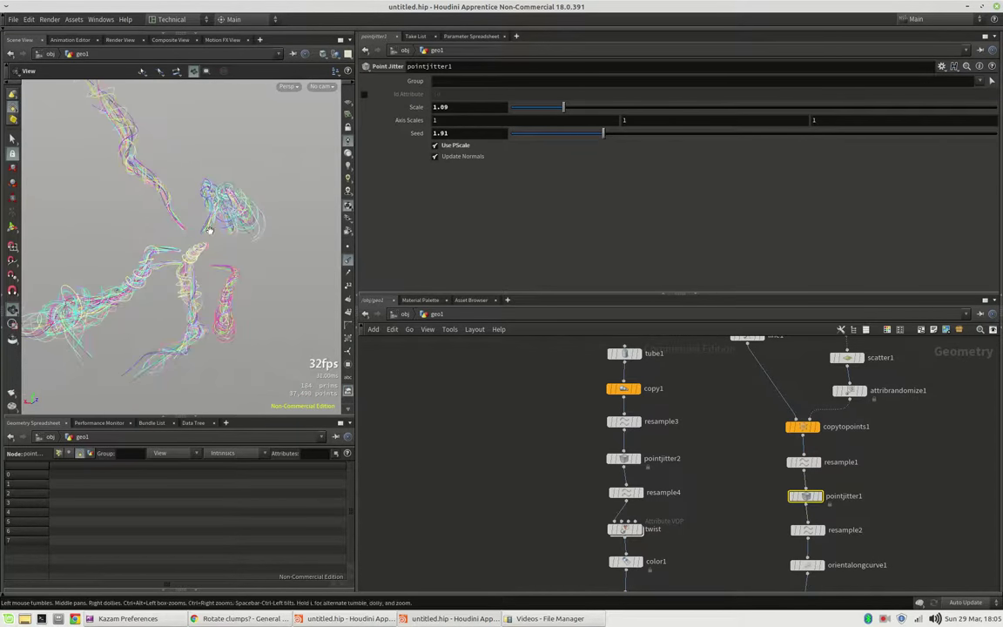